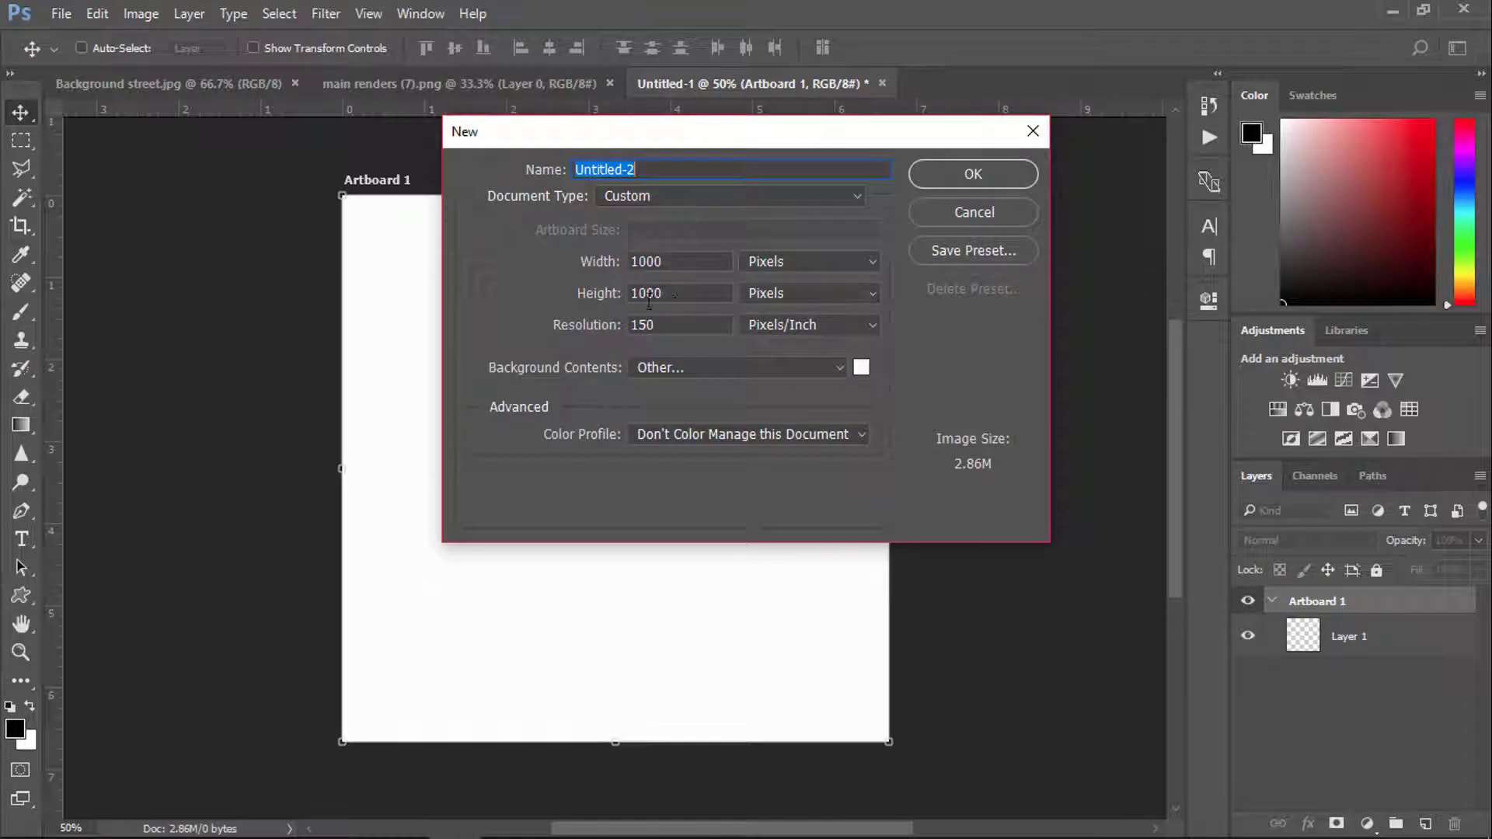
- Create a 1000 × 1000 px document at 150 ppi and draw a solid triangle custom shape about 664 × 573 px
left_click(973, 175)
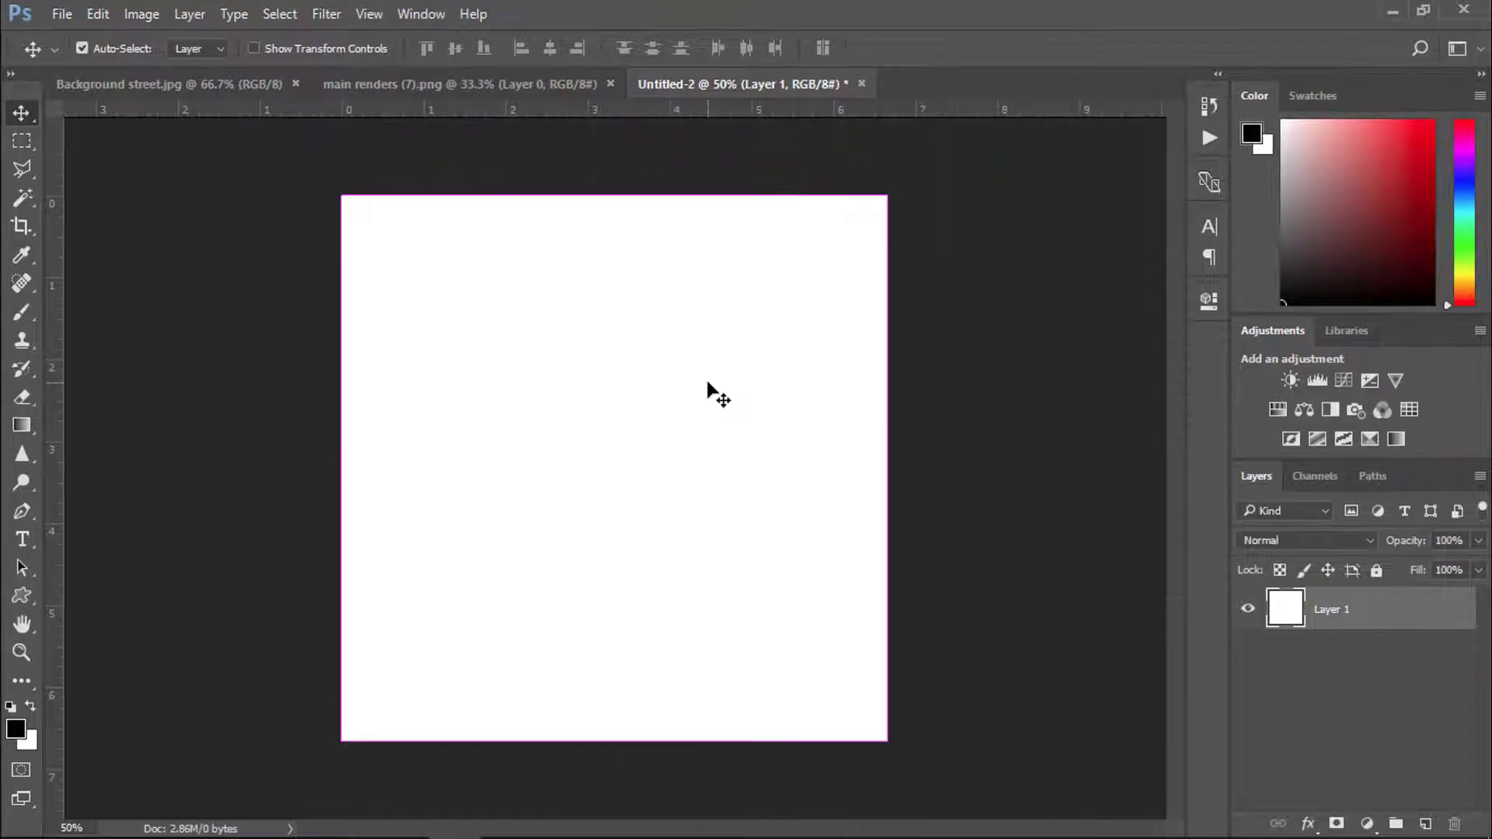
left_click(26, 599)
left_click(856, 49)
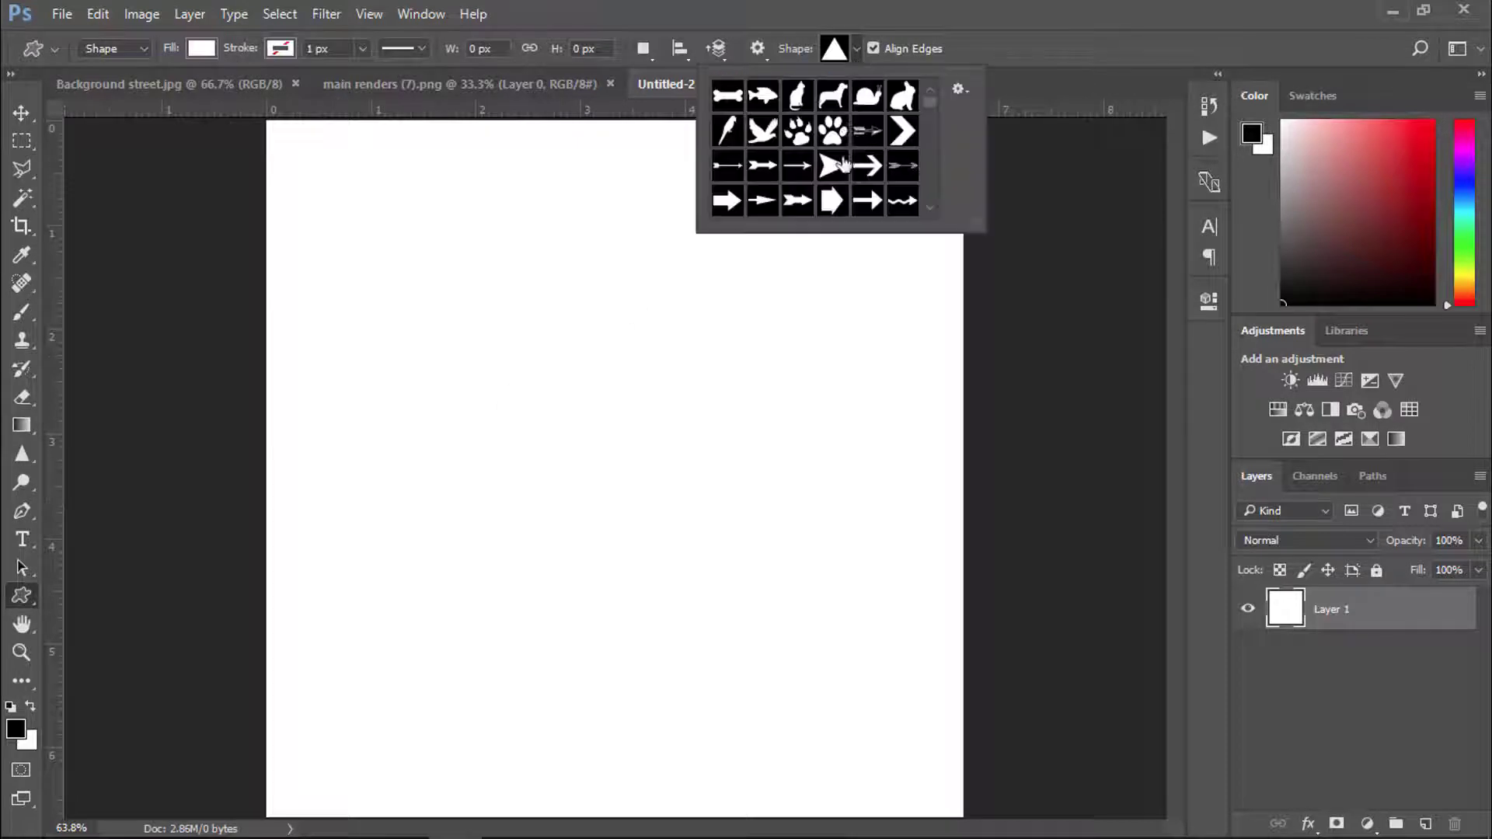
scroll(935, 140, "down", 10)
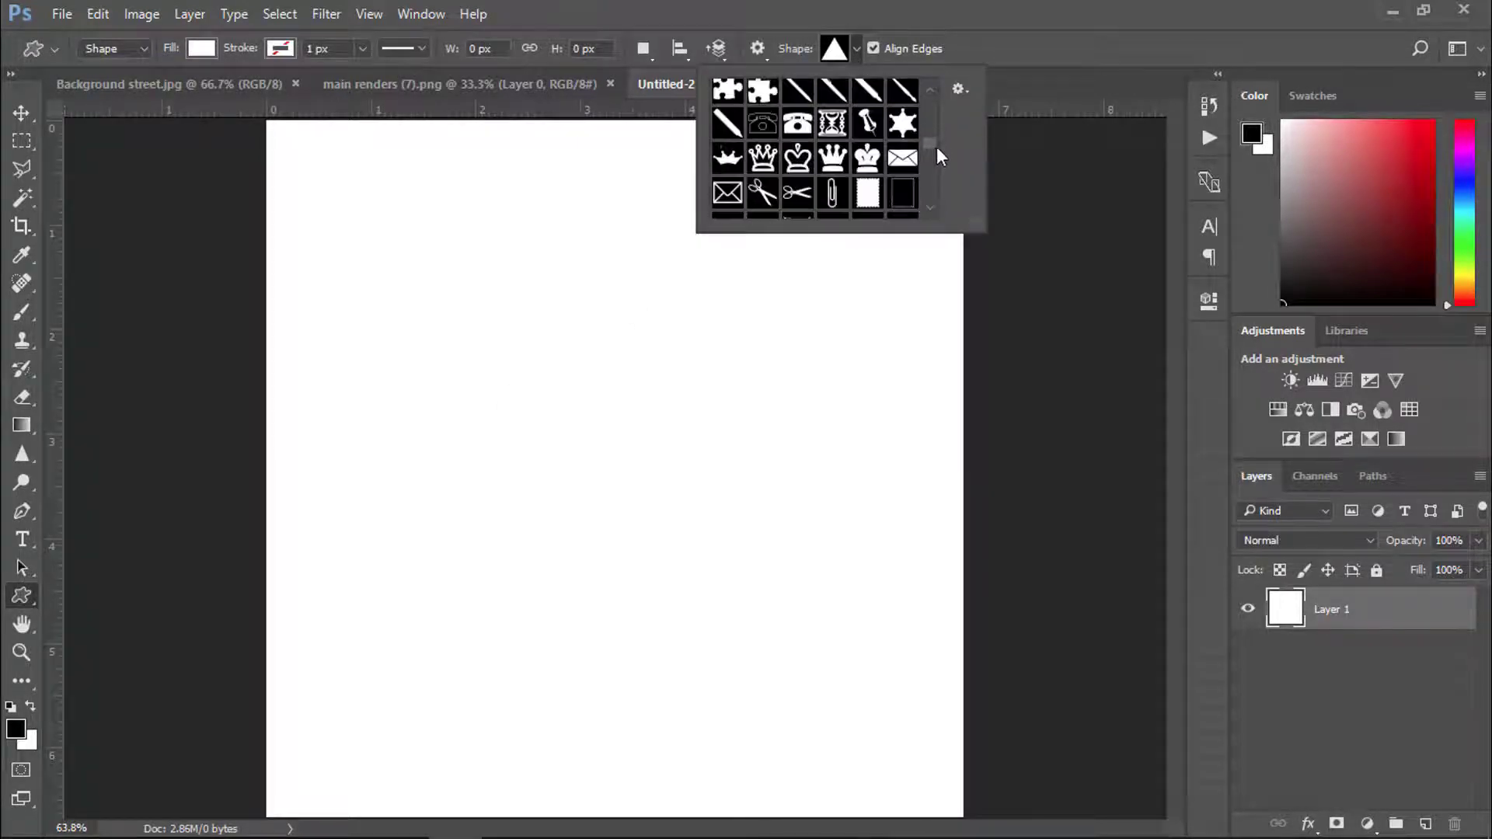
left_click_drag(936, 132, 948, 167)
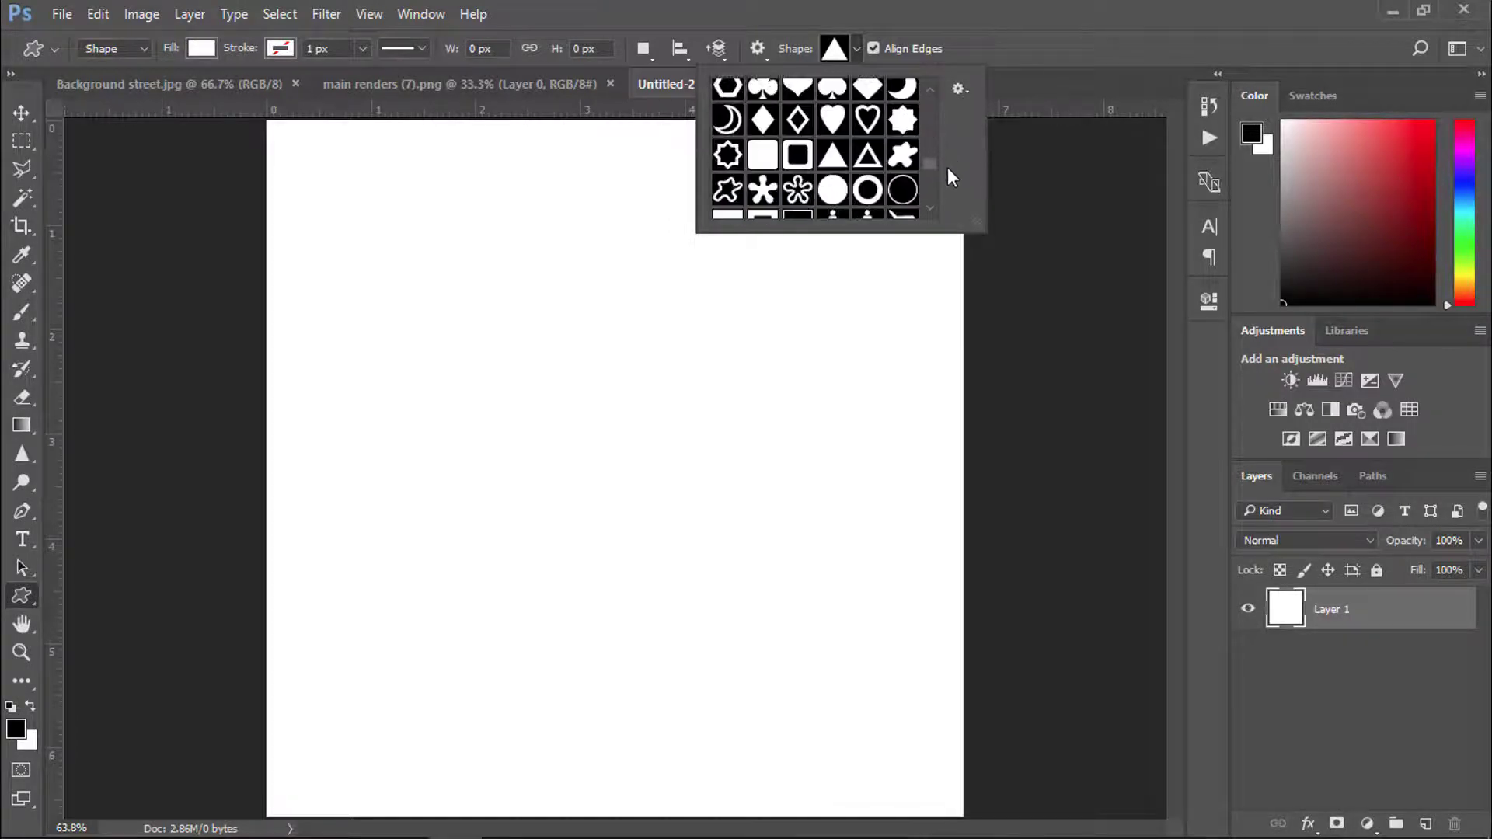
left_click(832, 168)
left_click(837, 52)
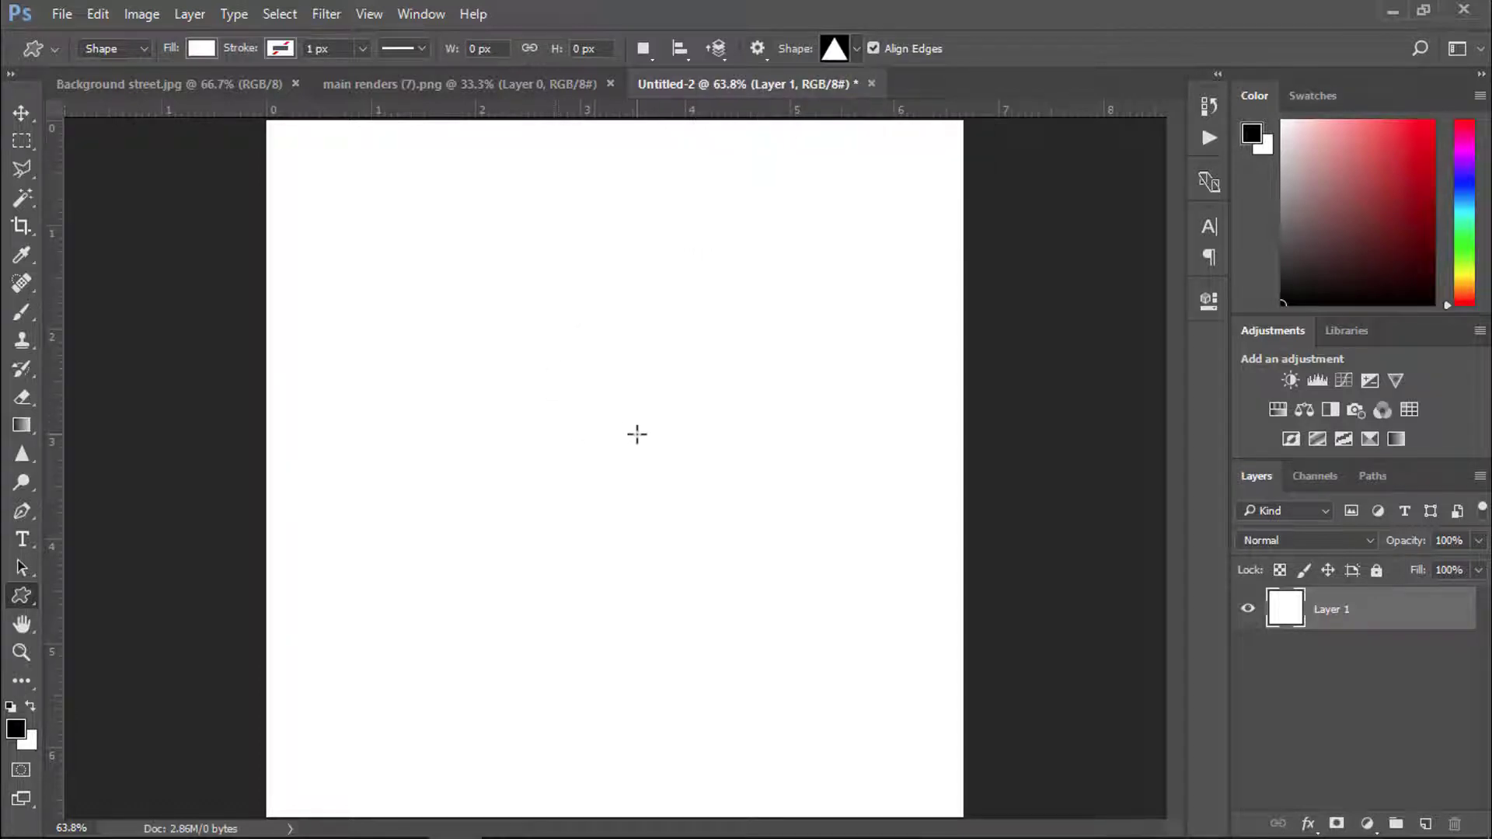
left_click_drag(516, 383, 971, 837)
left_click_drag(968, 781, 981, 785)
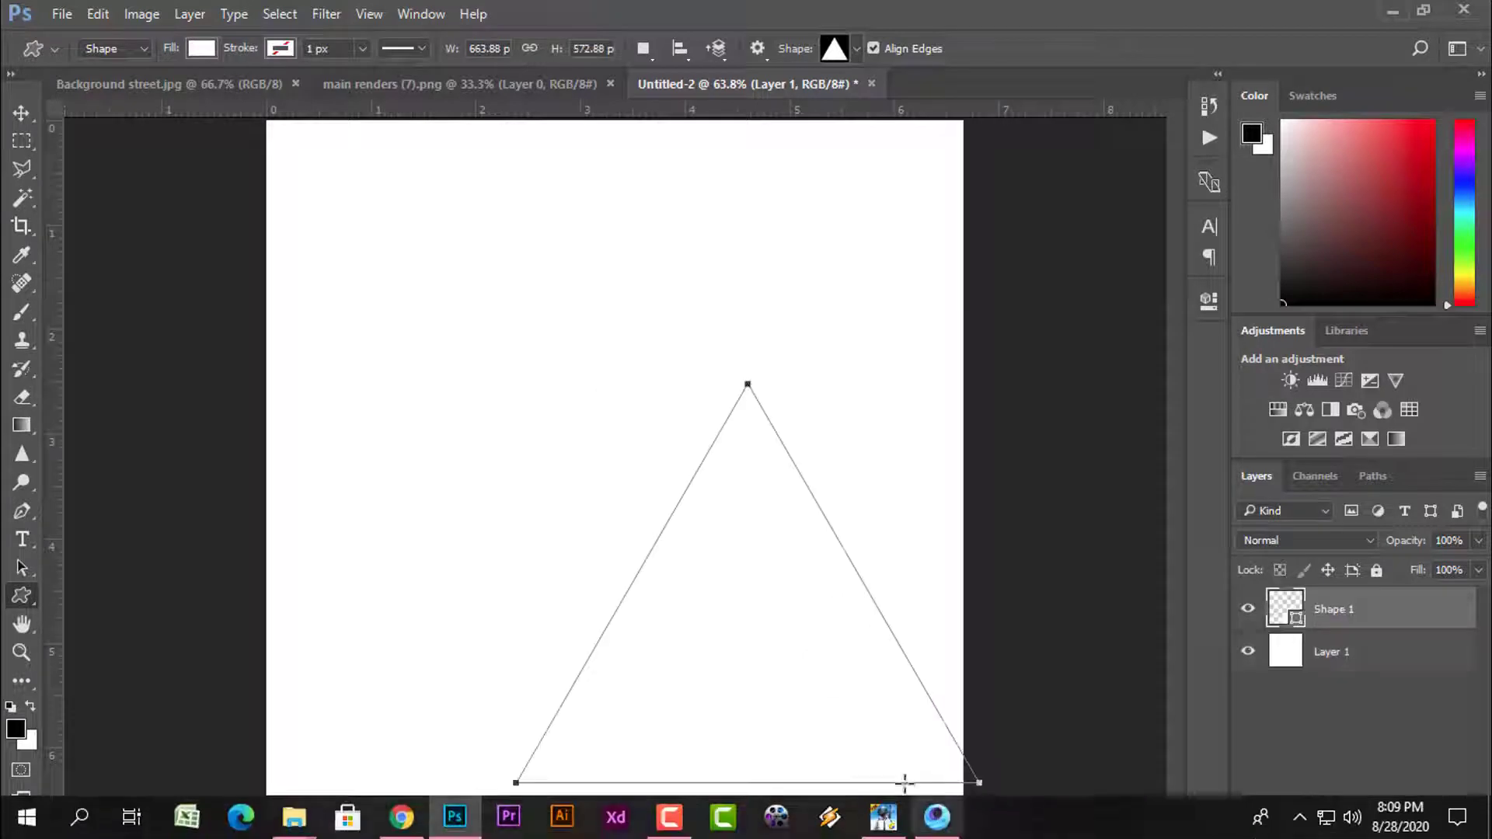
- Fill the triangle with black (000000) and move it to the centre of the canvas
left_click(21, 114)
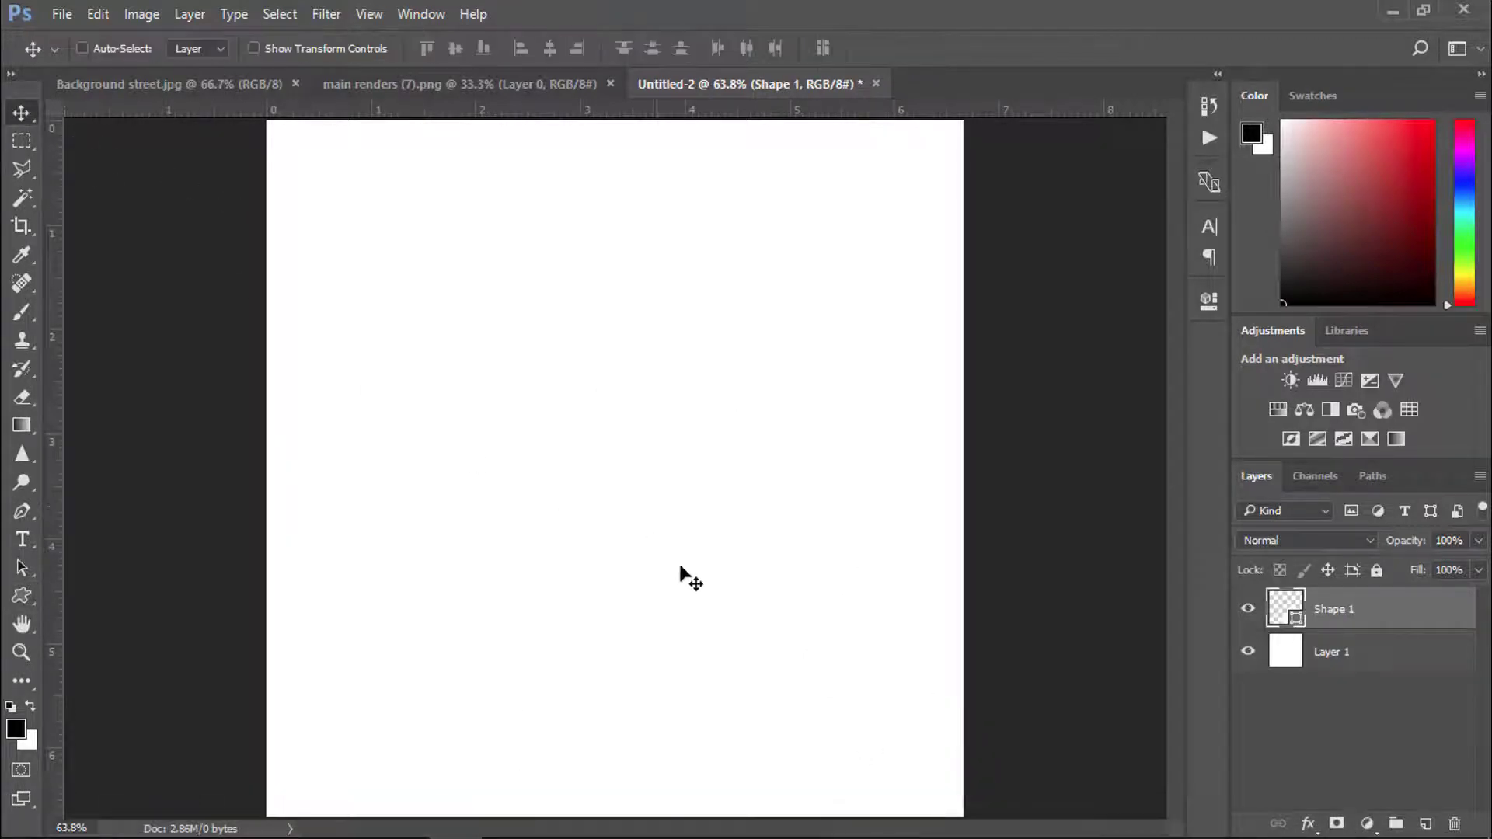
double_click(1287, 613)
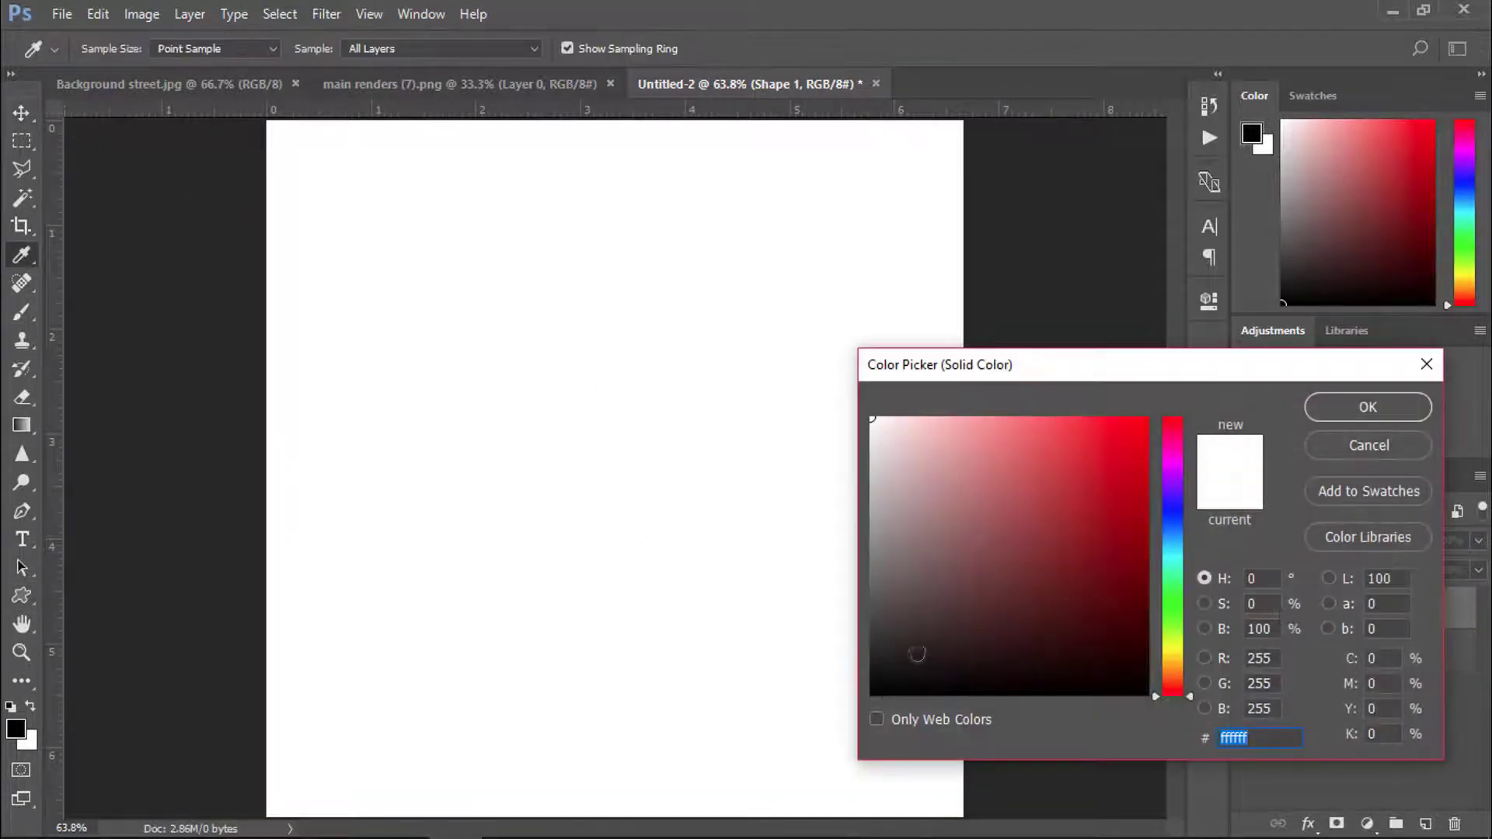
type("000000")
left_click(1330, 423)
left_click_drag(734, 628, 600, 507)
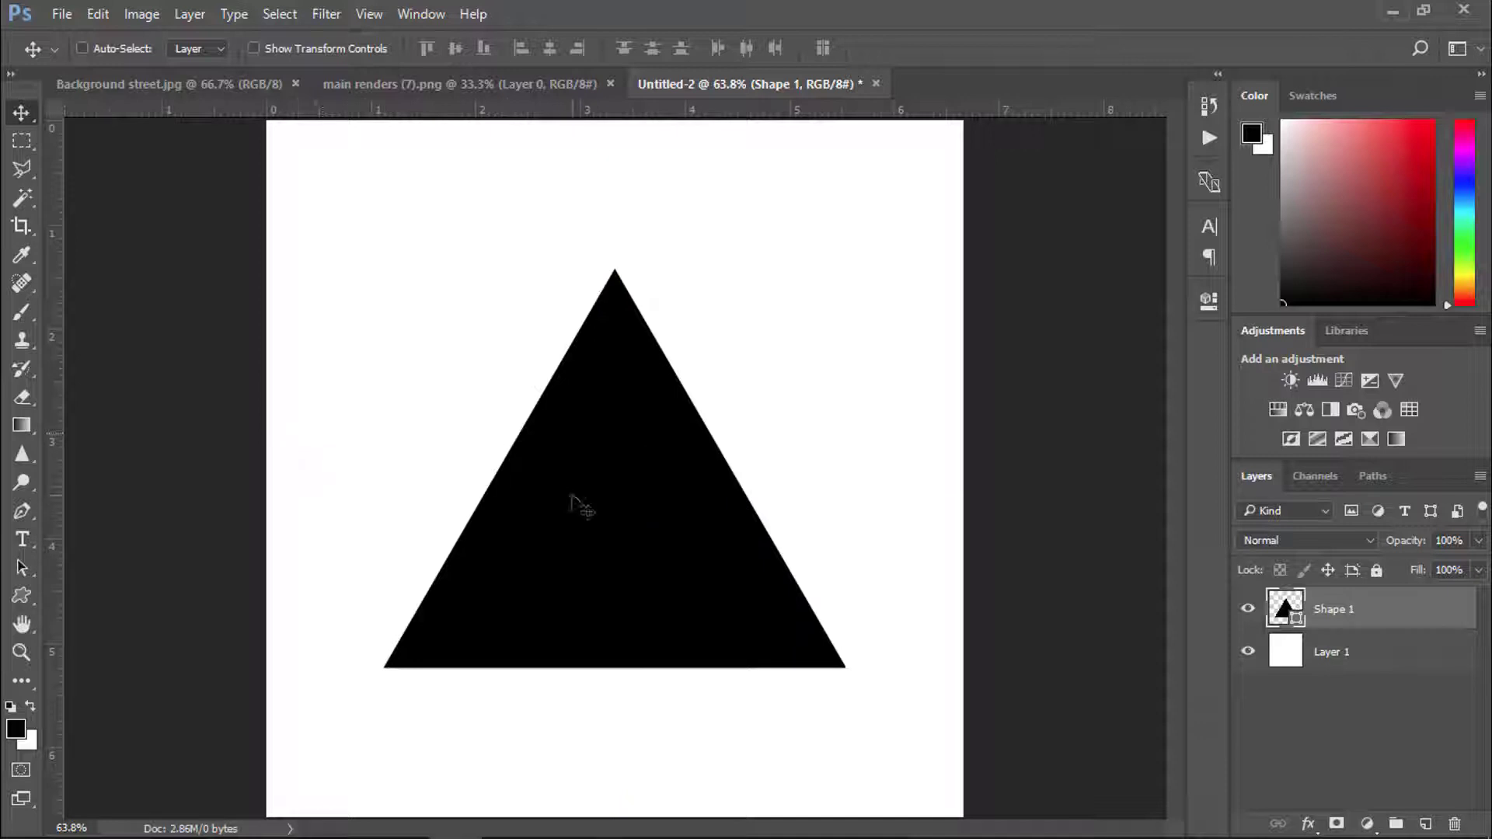
- Flip the black triangle vertically with Free Transform so that it points downward
right_click(678, 534)
left_click(559, 467)
key("ctrl+t")
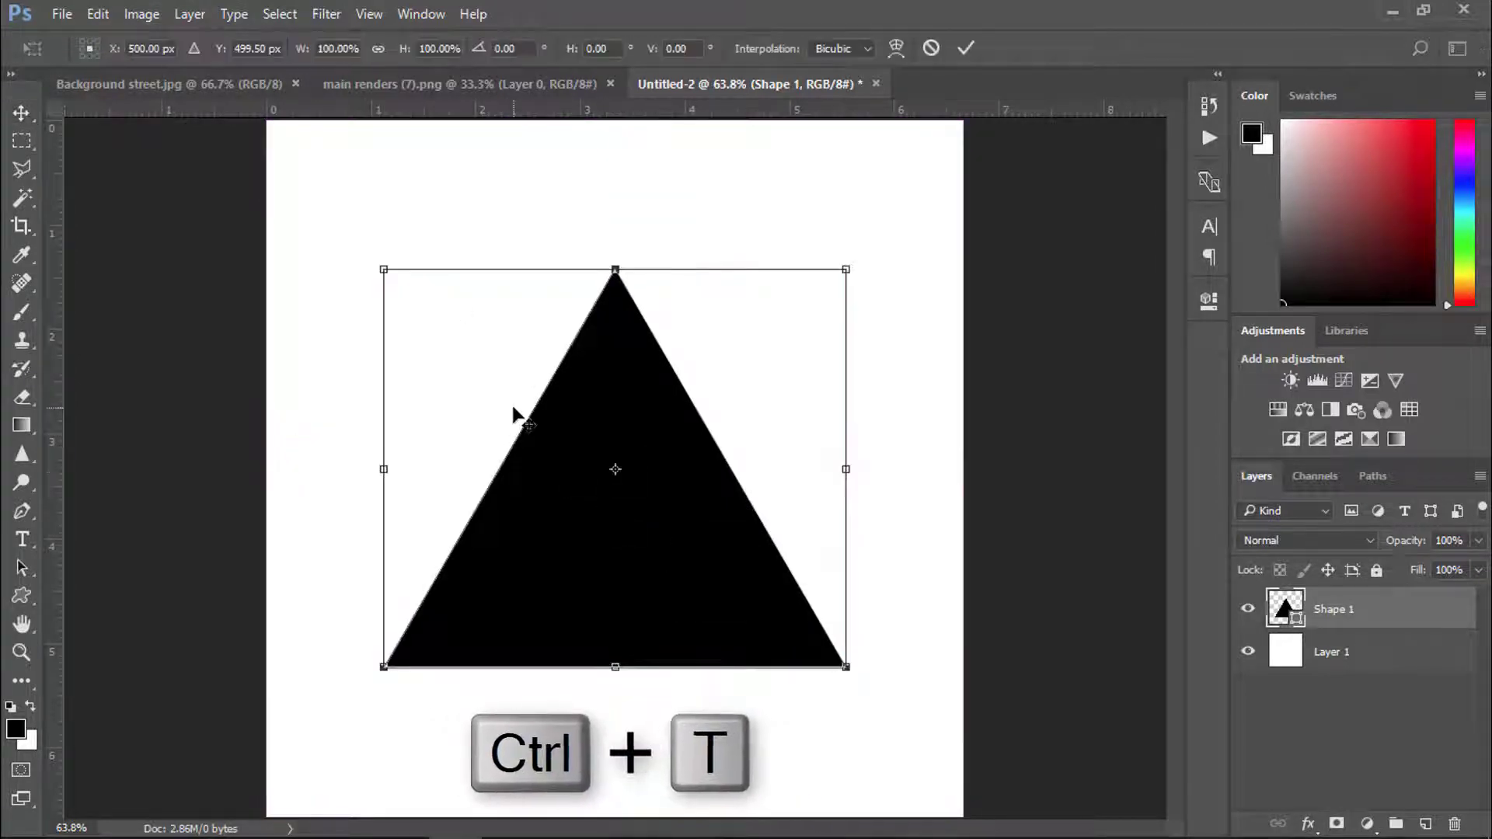
right_click(673, 470)
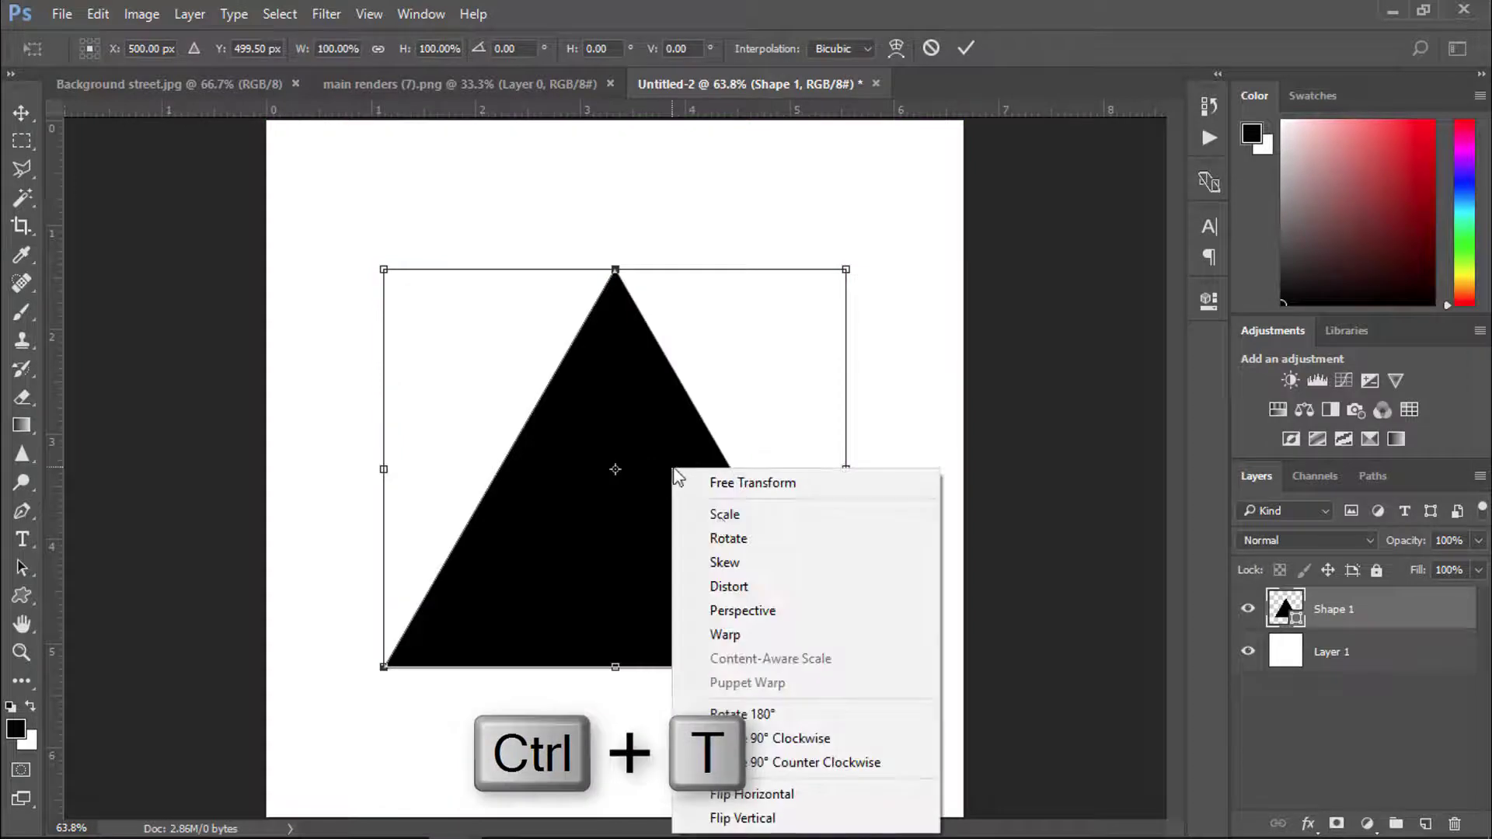
left_click(761, 820)
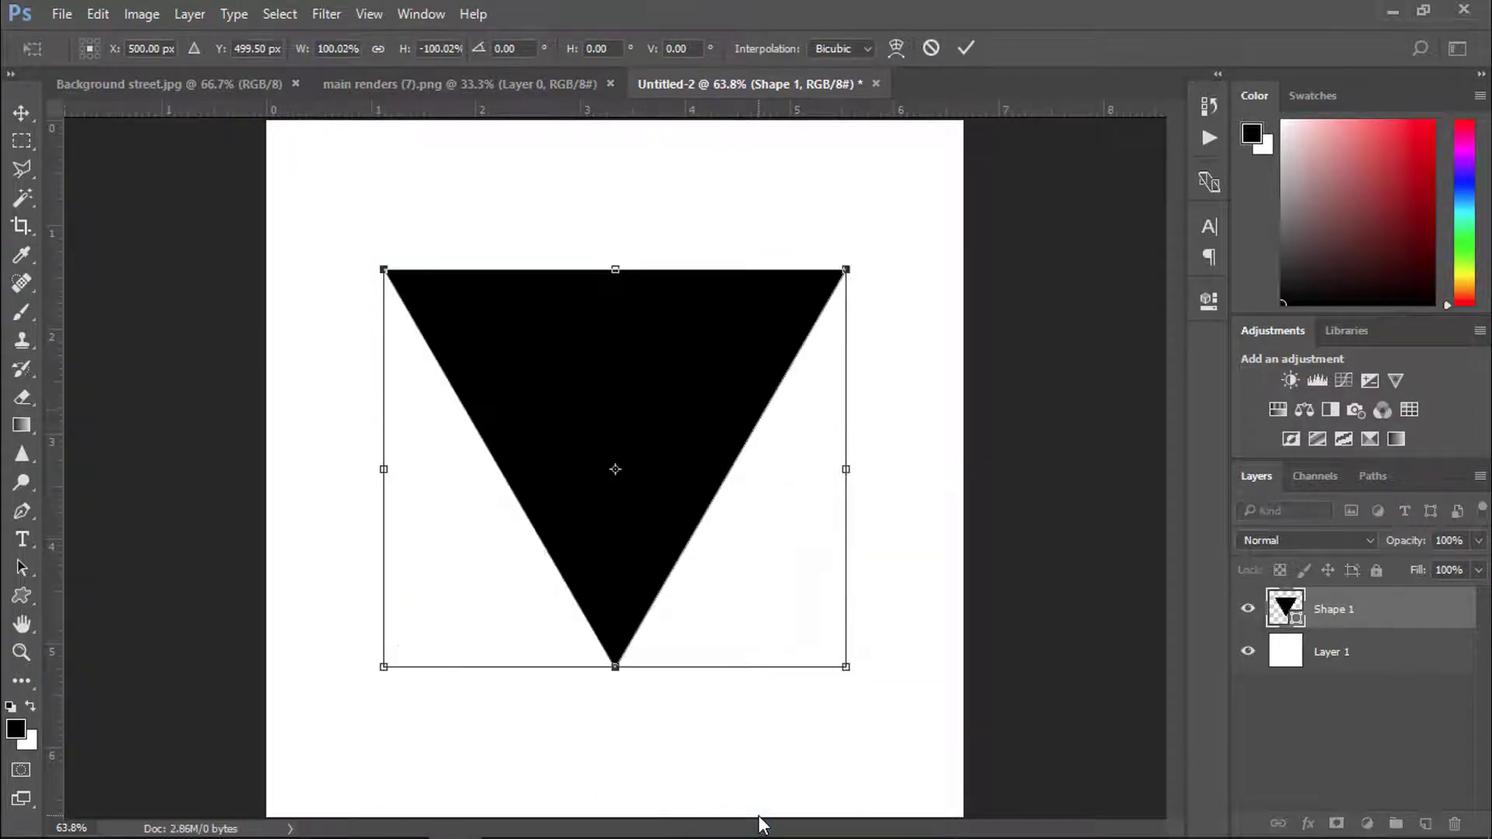
left_click(967, 48)
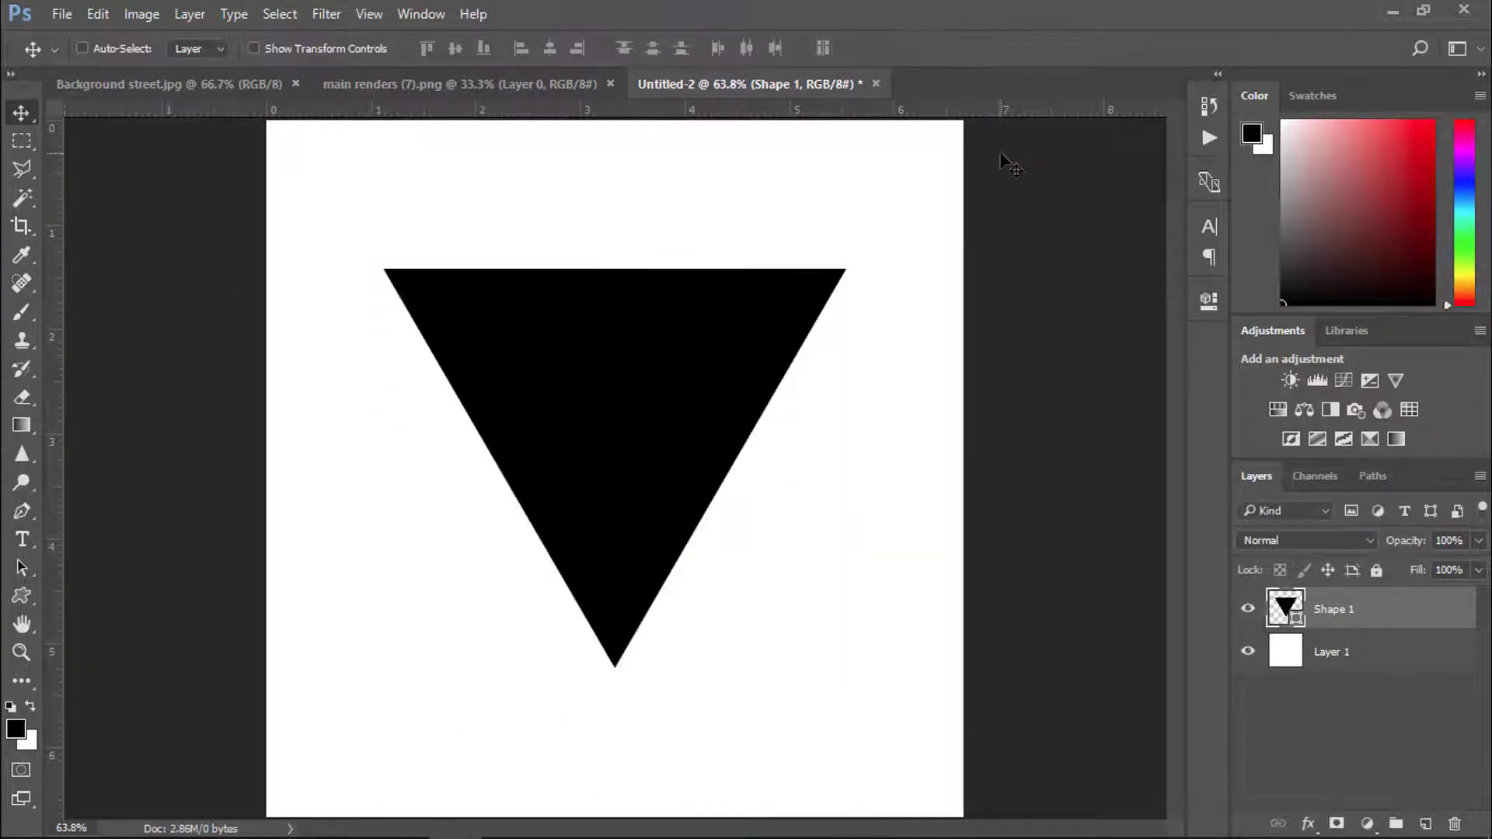
- Move the inverted triangle straight down by about 70 px
key("shift+Down")
key("shift+Down")
key("shift+Down")
key("shift+Down")
key("shift+Down")
key("shift+Down")
key("shift+Down")
key("shift+Down")
key("shift+Down")
key("shift+Down")
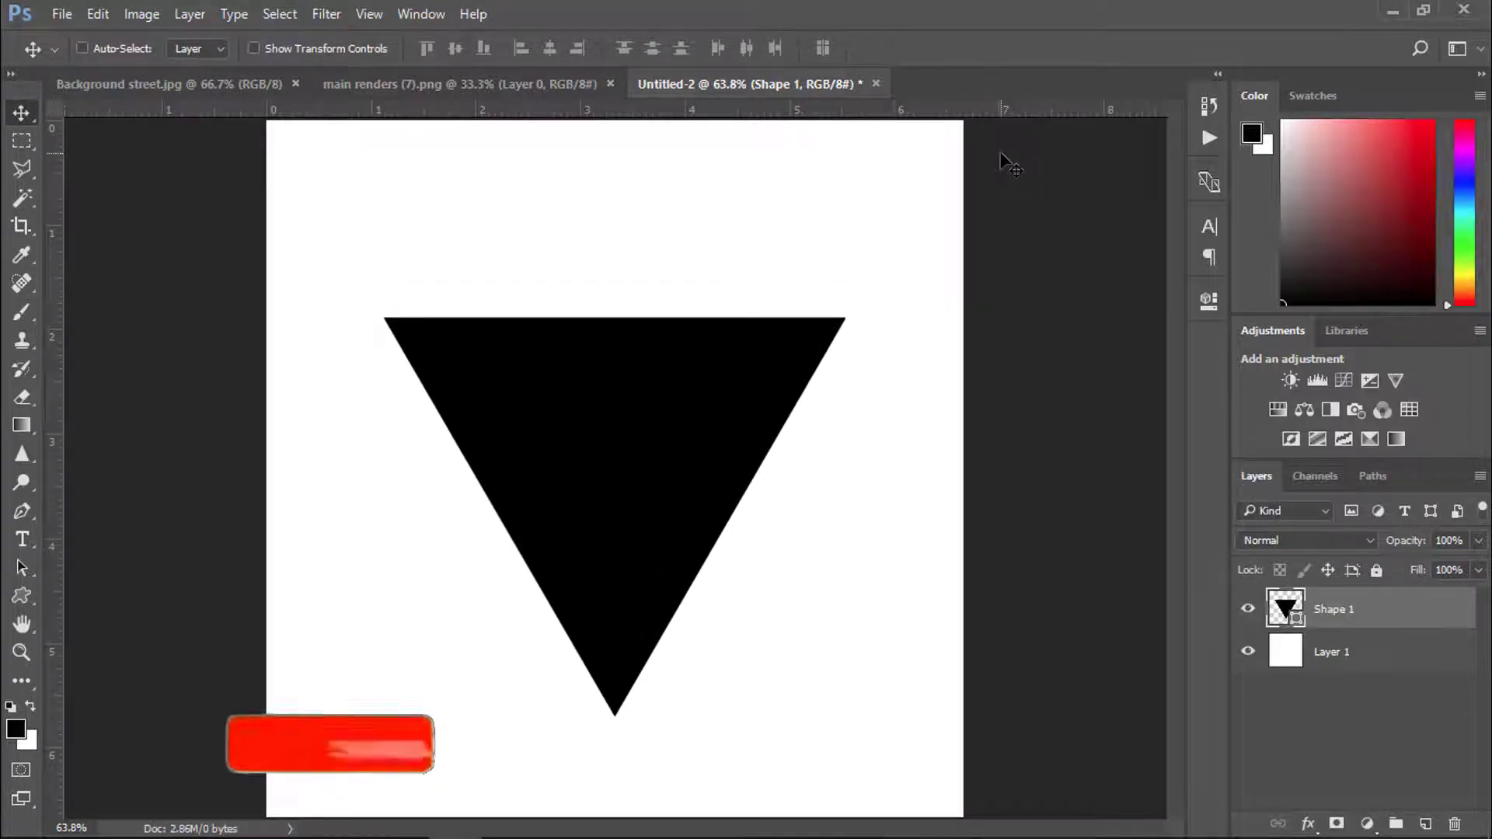
- Duplicate the triangle layer twice and hide the middle layer of the three triangles
left_click(1424, 591, "ctrl")
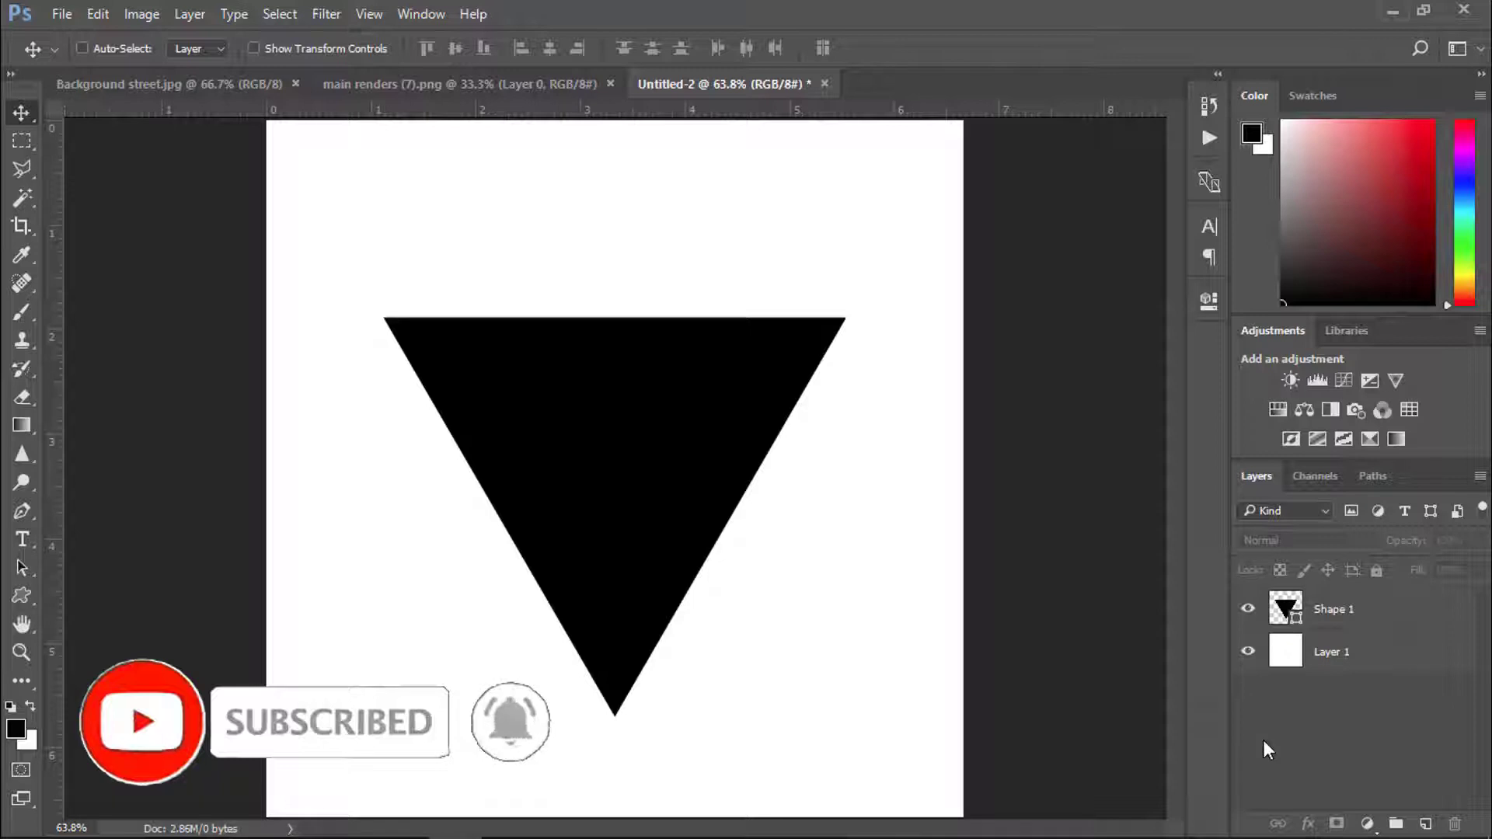
left_click(1380, 611, "ctrl")
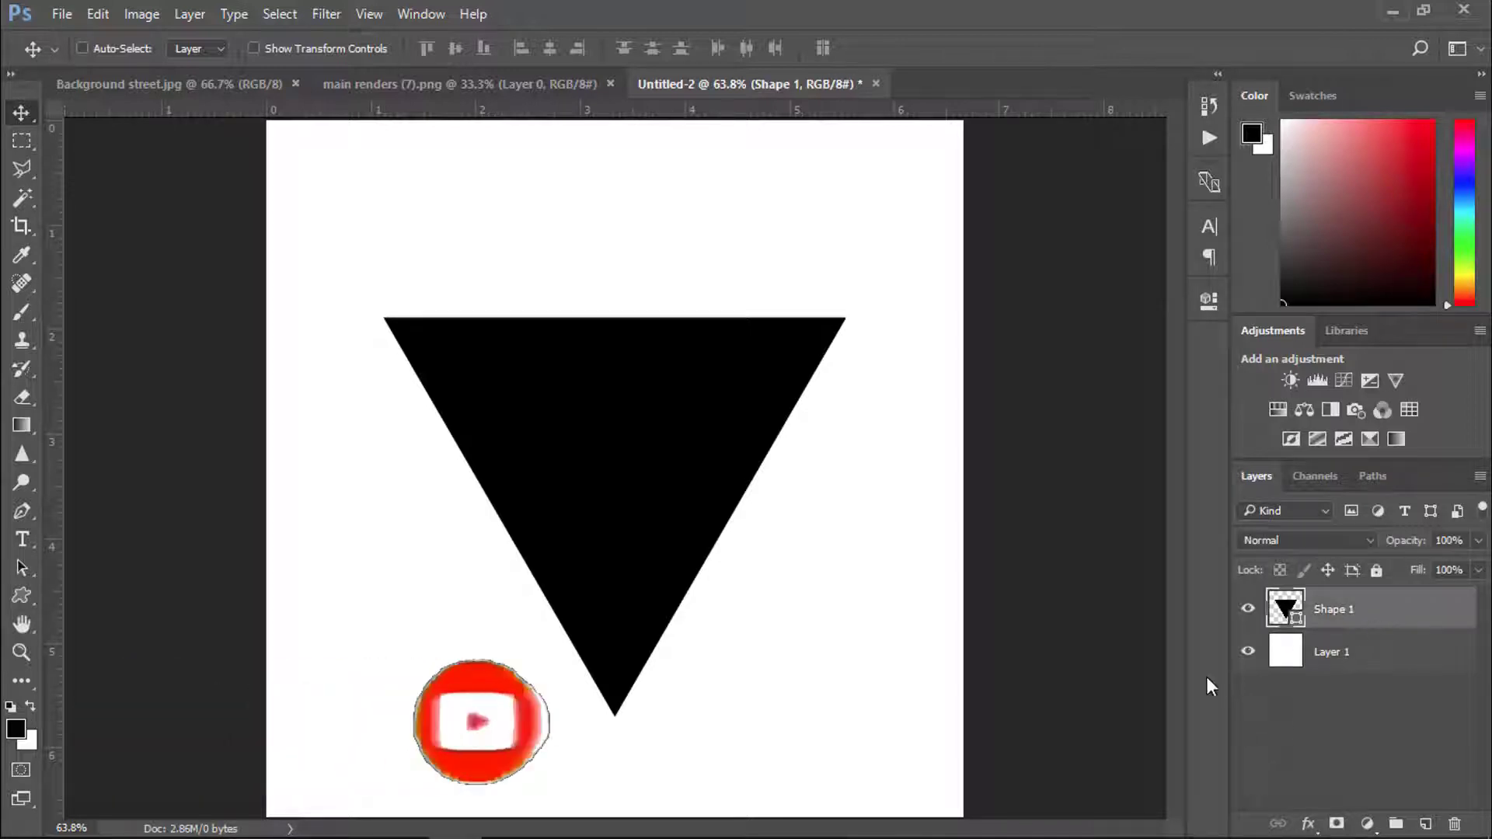
key("ctrl+j")
key("ctrl+j")
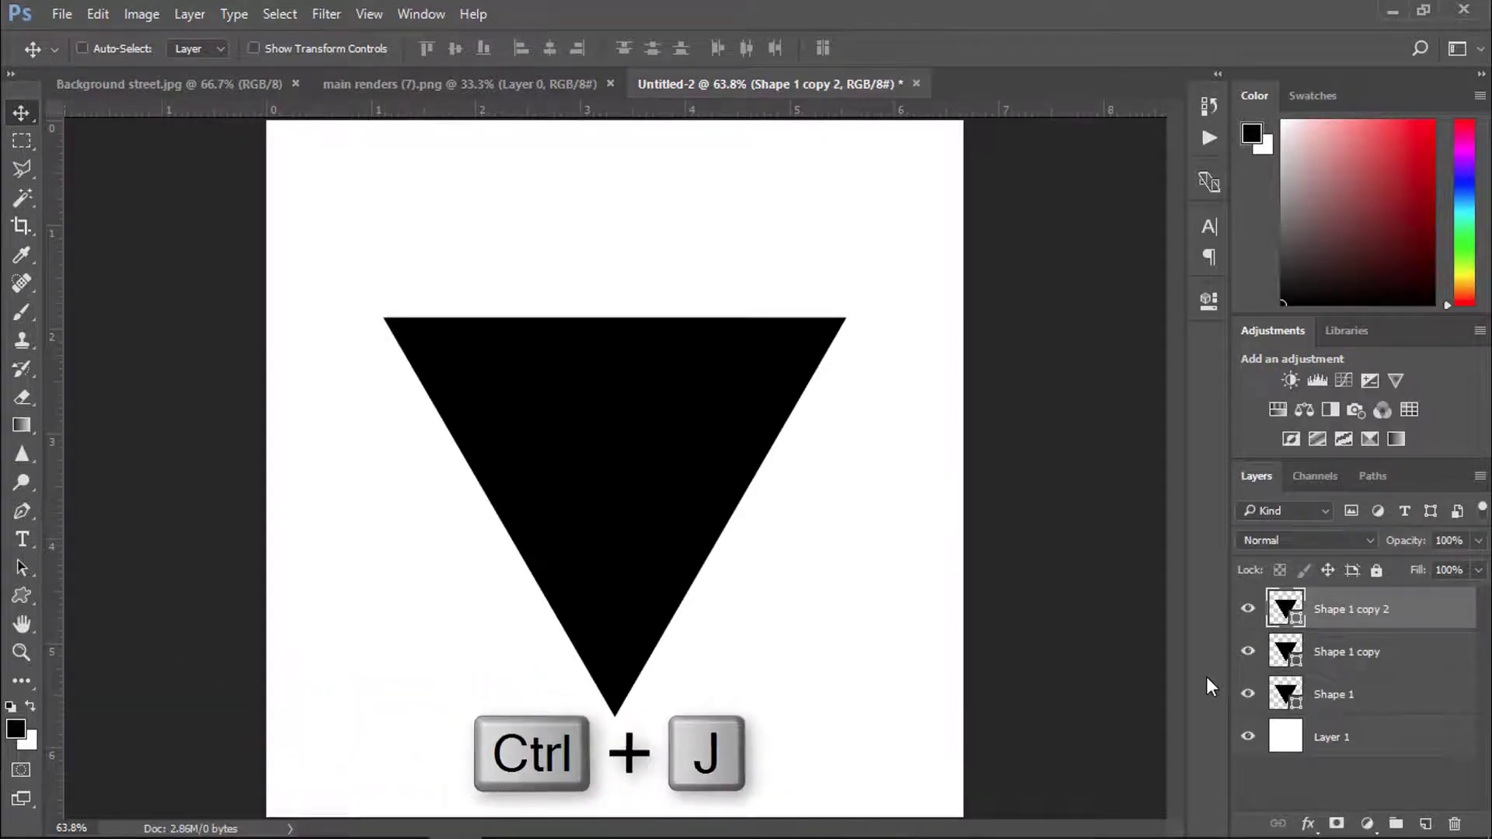
left_click(1248, 651)
- Recolour the lowest triangle, Shape 1, to red (ff0000) and convert its layer to a smart object
left_click(1292, 699)
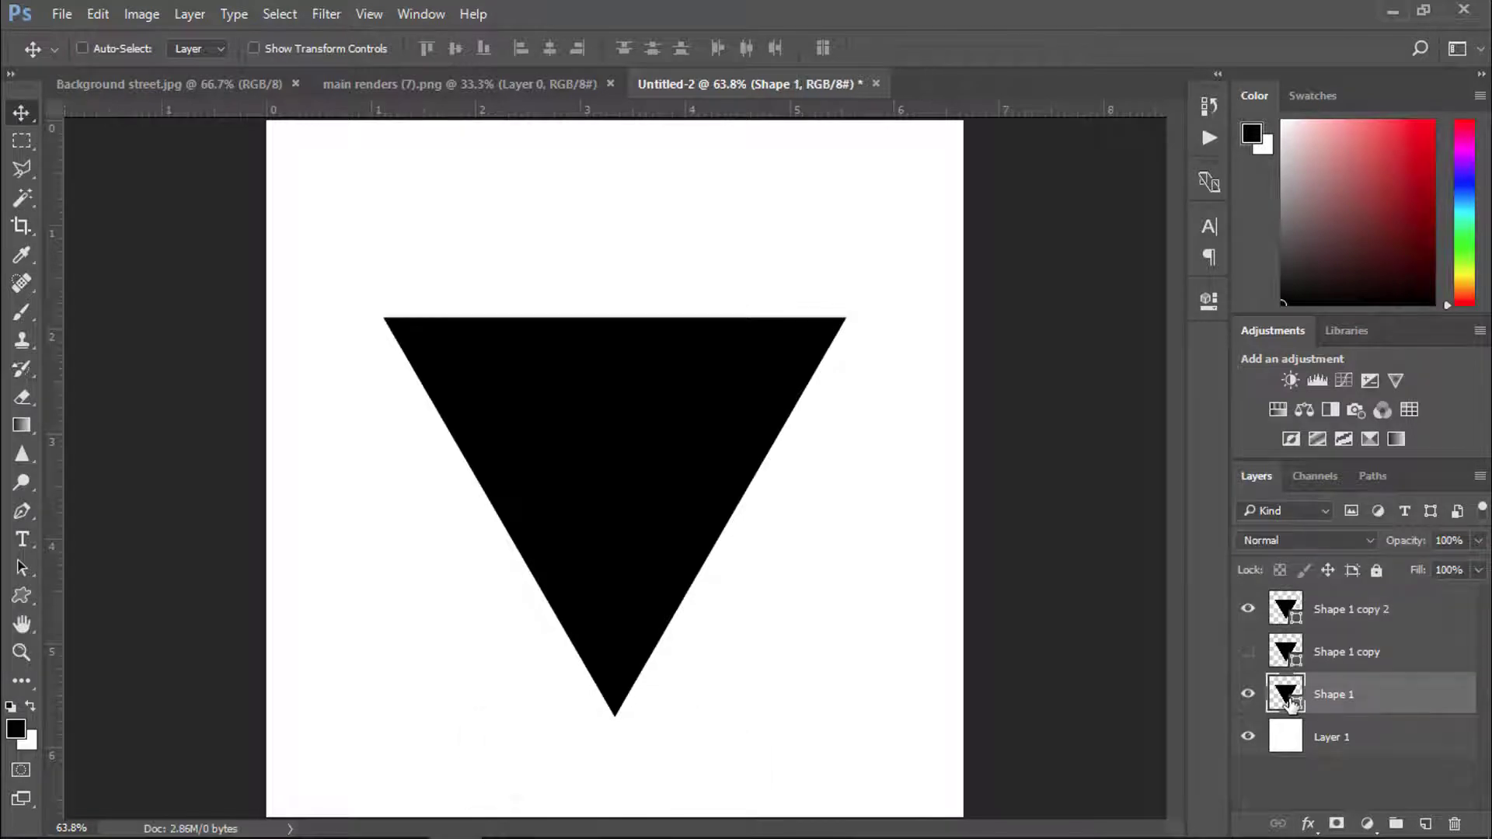
double_click(1291, 702)
type("ff0000")
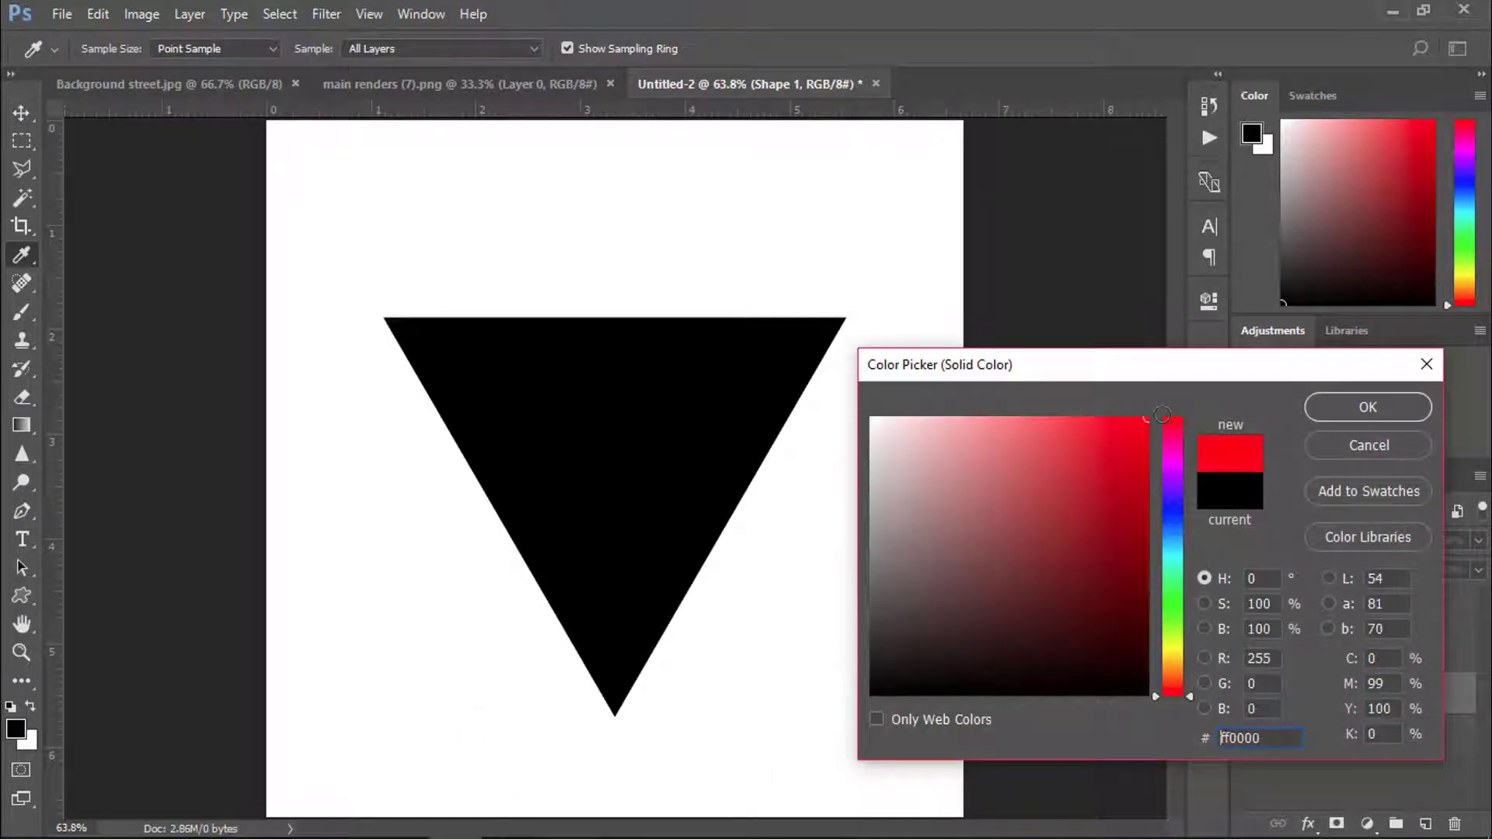
left_click(1352, 407)
right_click(1365, 702)
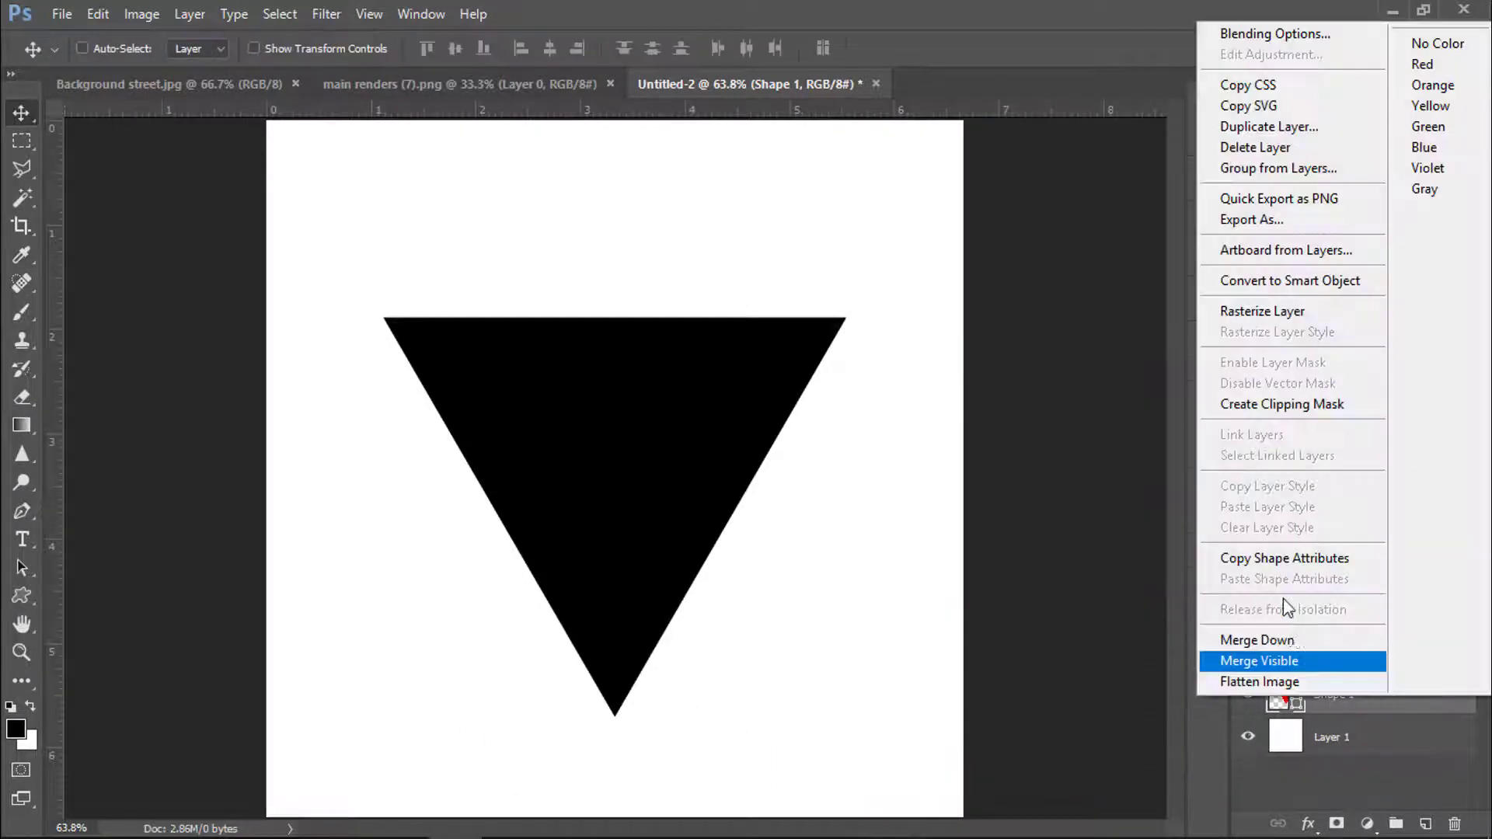
left_click(1282, 278)
- Apply a Gaussian Blur with a radius of 78.4 pixels to the red triangle for a soft glow
left_click(327, 15)
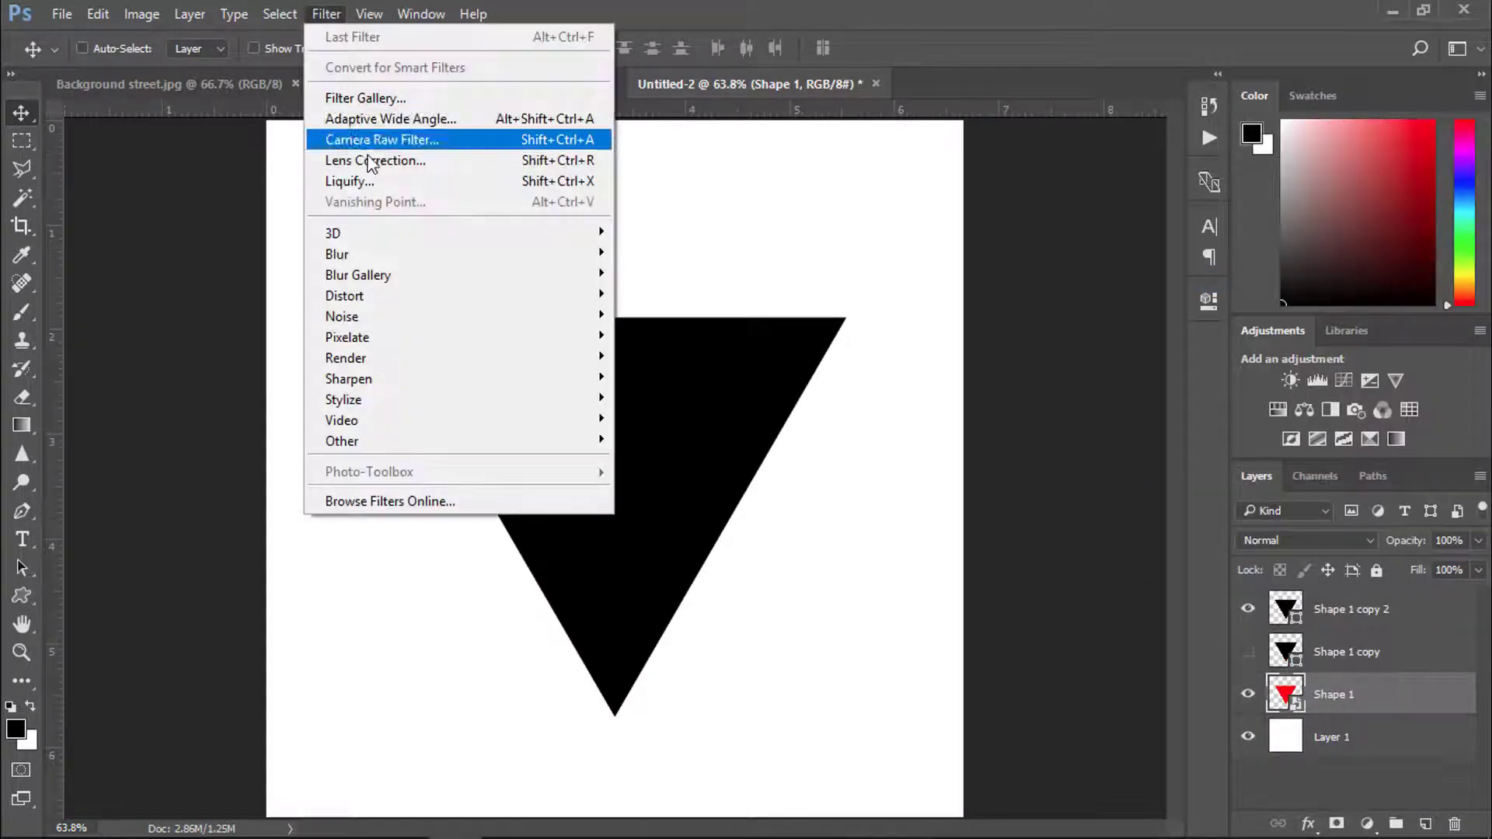
mouse_move(419, 254)
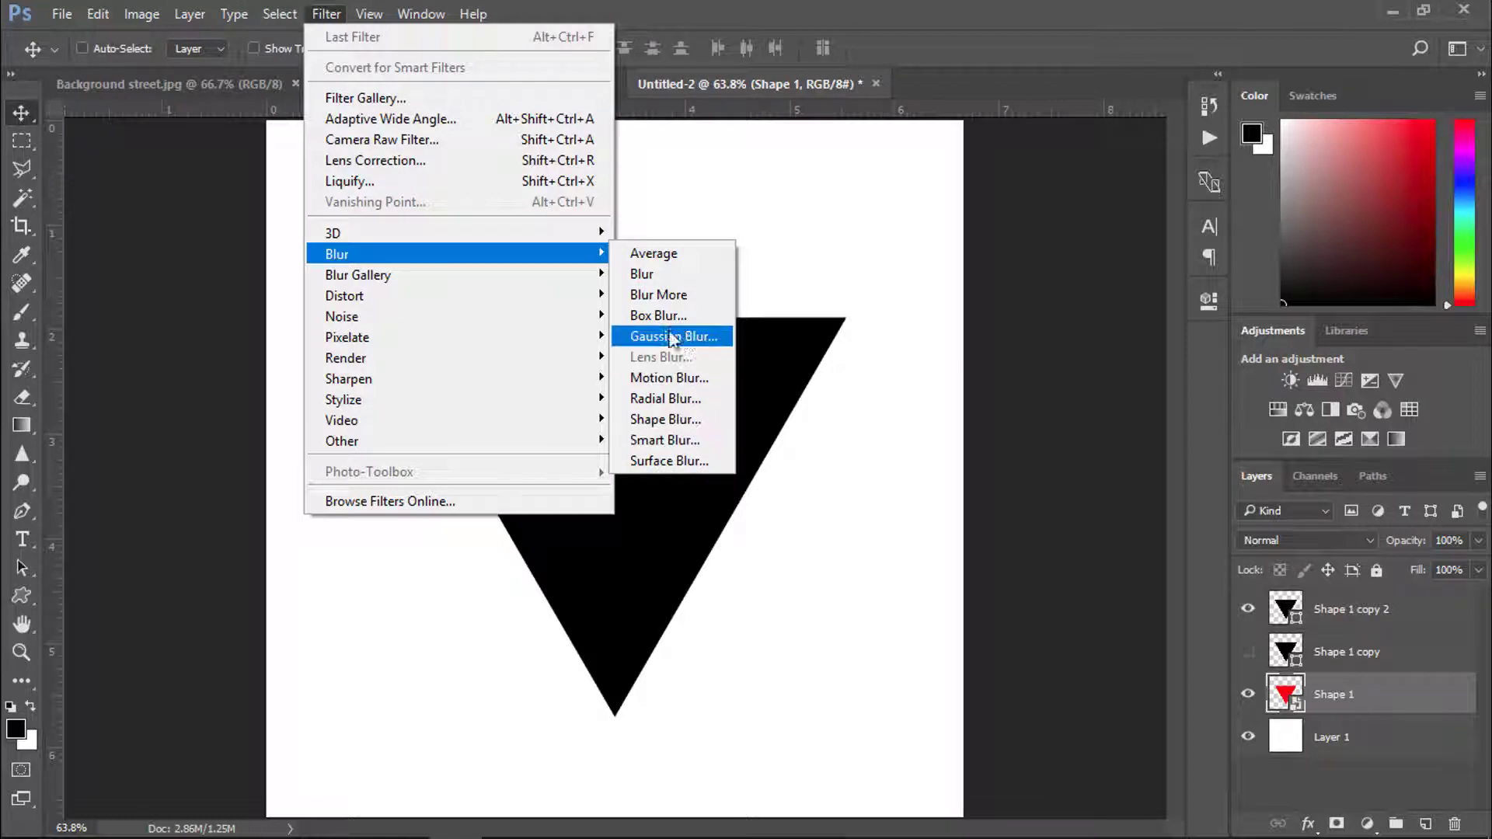
left_click(687, 334)
left_click_drag(969, 483, 1000, 480)
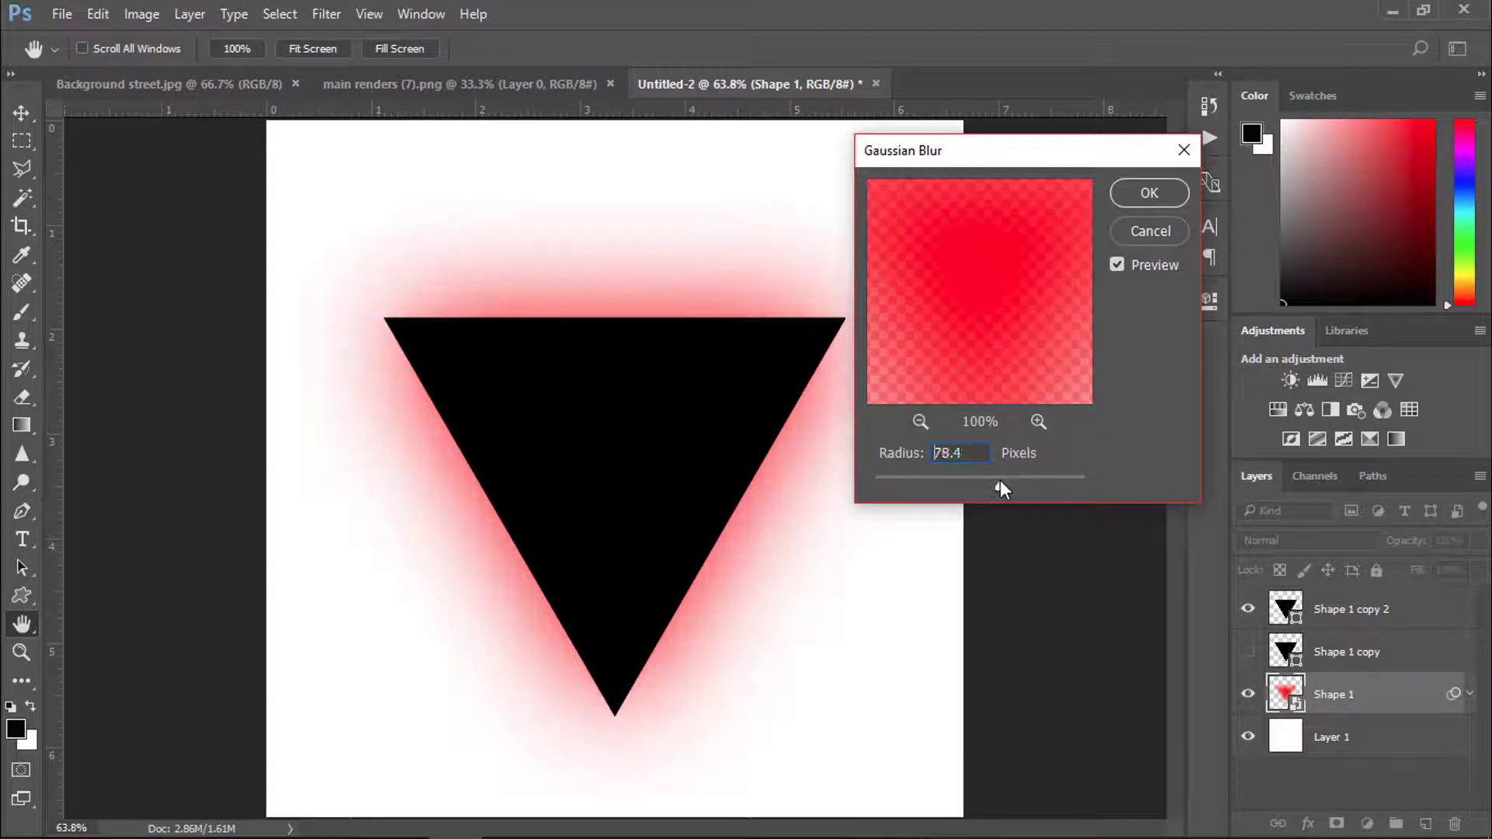
left_click(1149, 194)
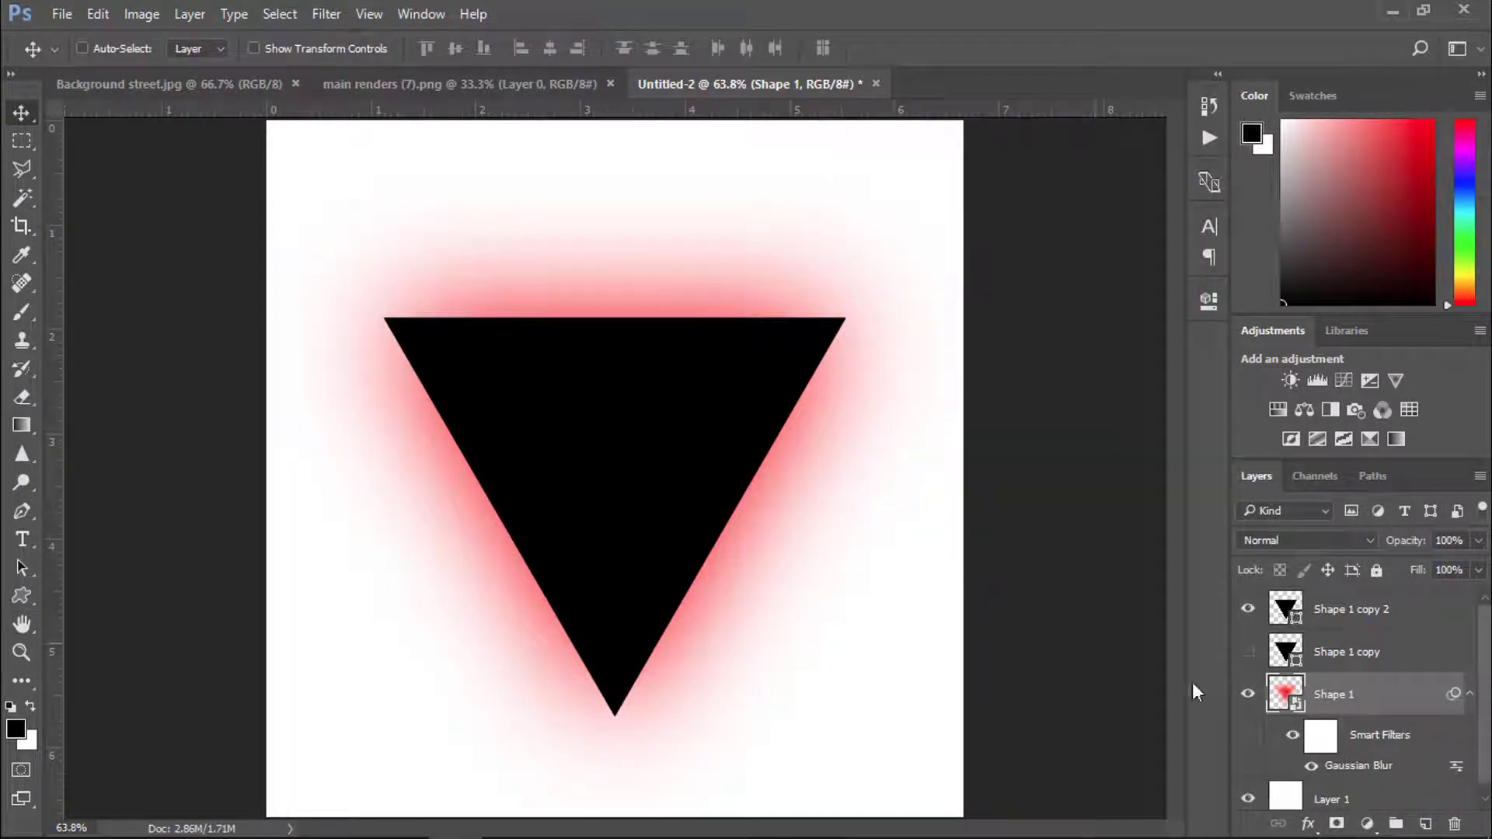
- Scale both black triangle copies down slightly together, keeping them centred over the red glow
left_click(1286, 610)
left_click(1286, 653, "shift")
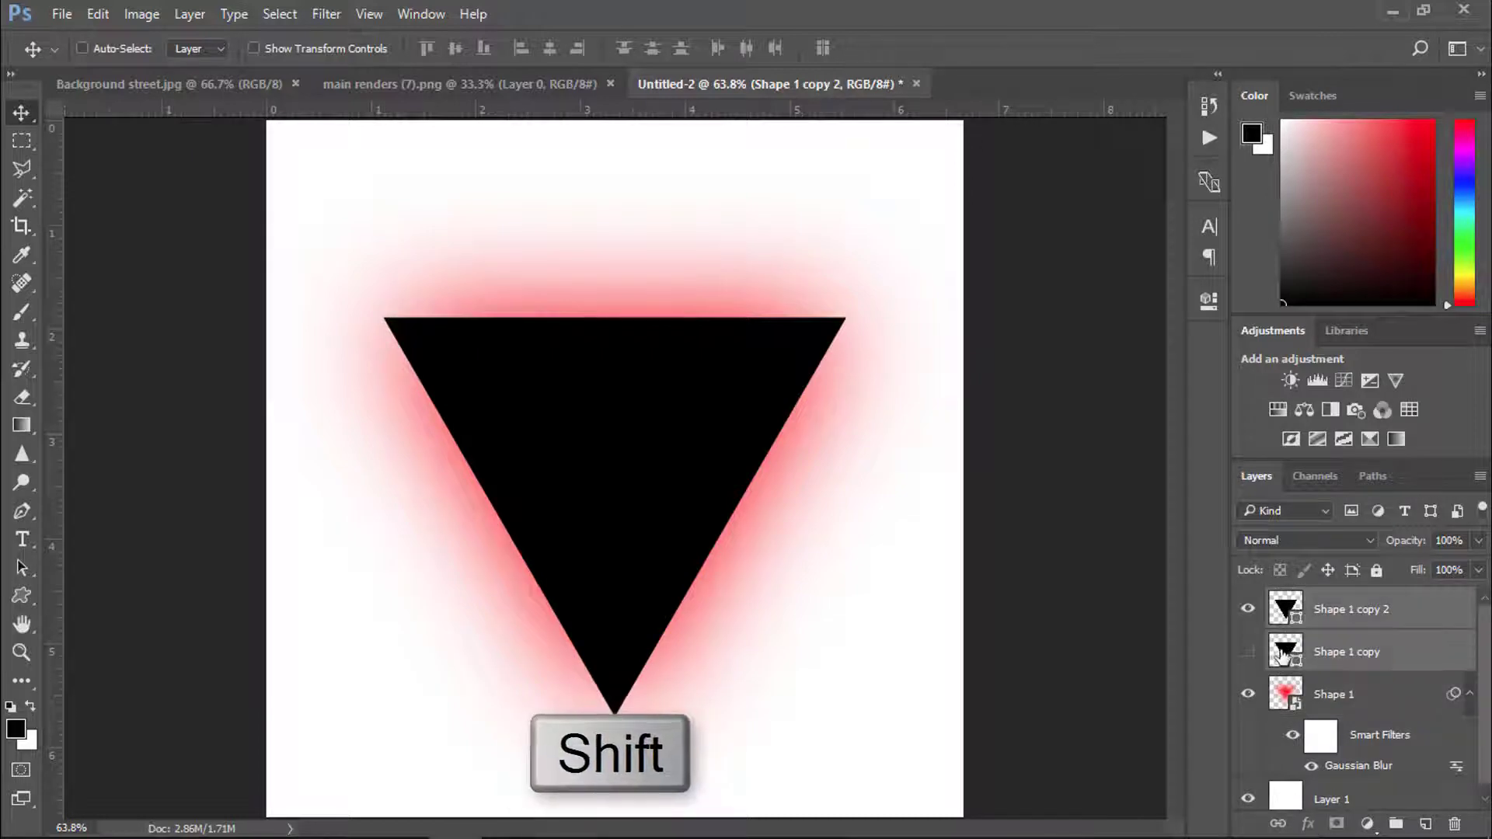
key("ctrl+t")
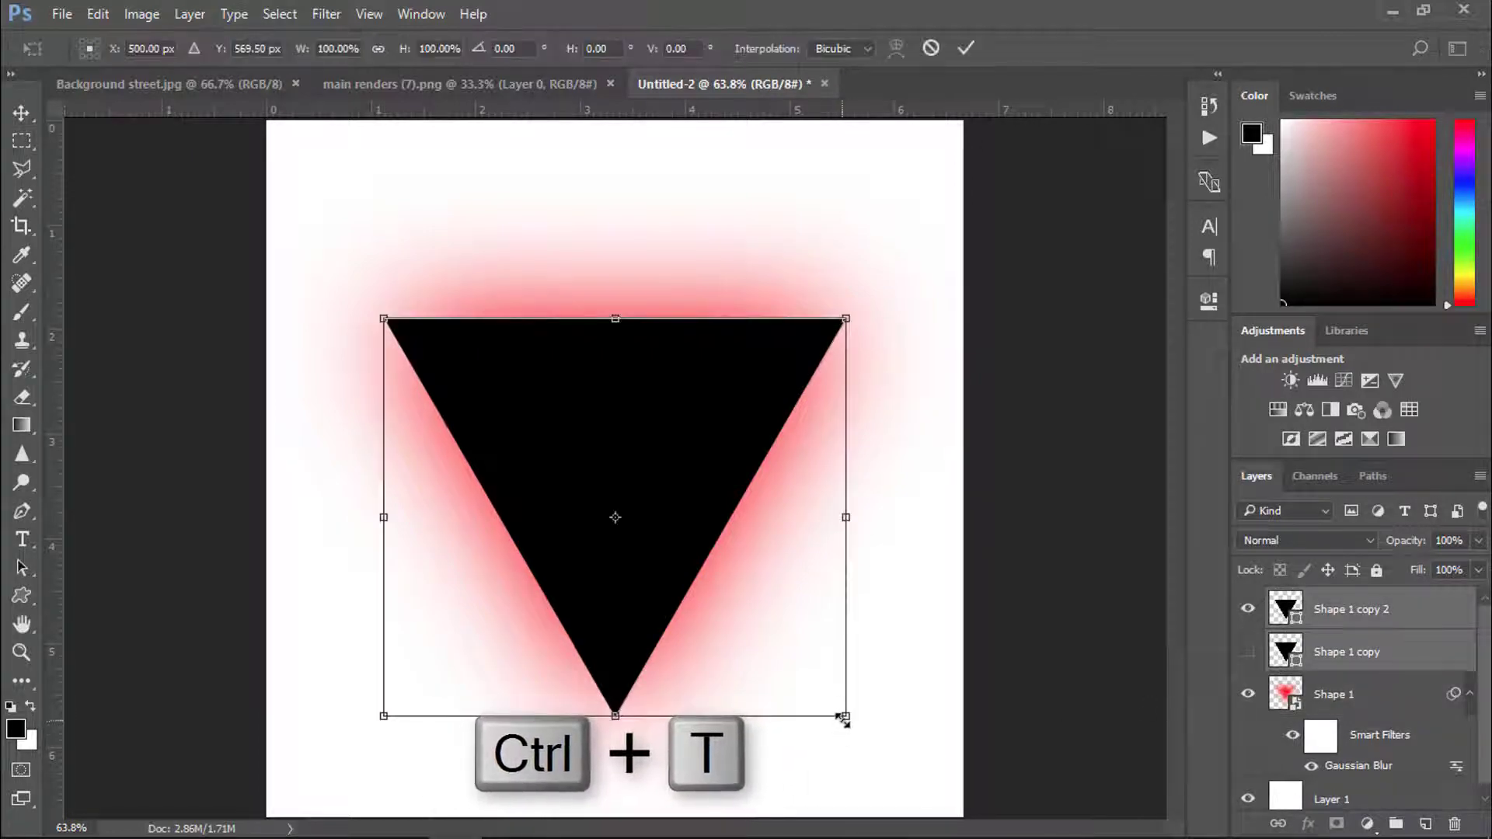
left_click_drag(843, 715, 841, 701)
left_click(966, 48)
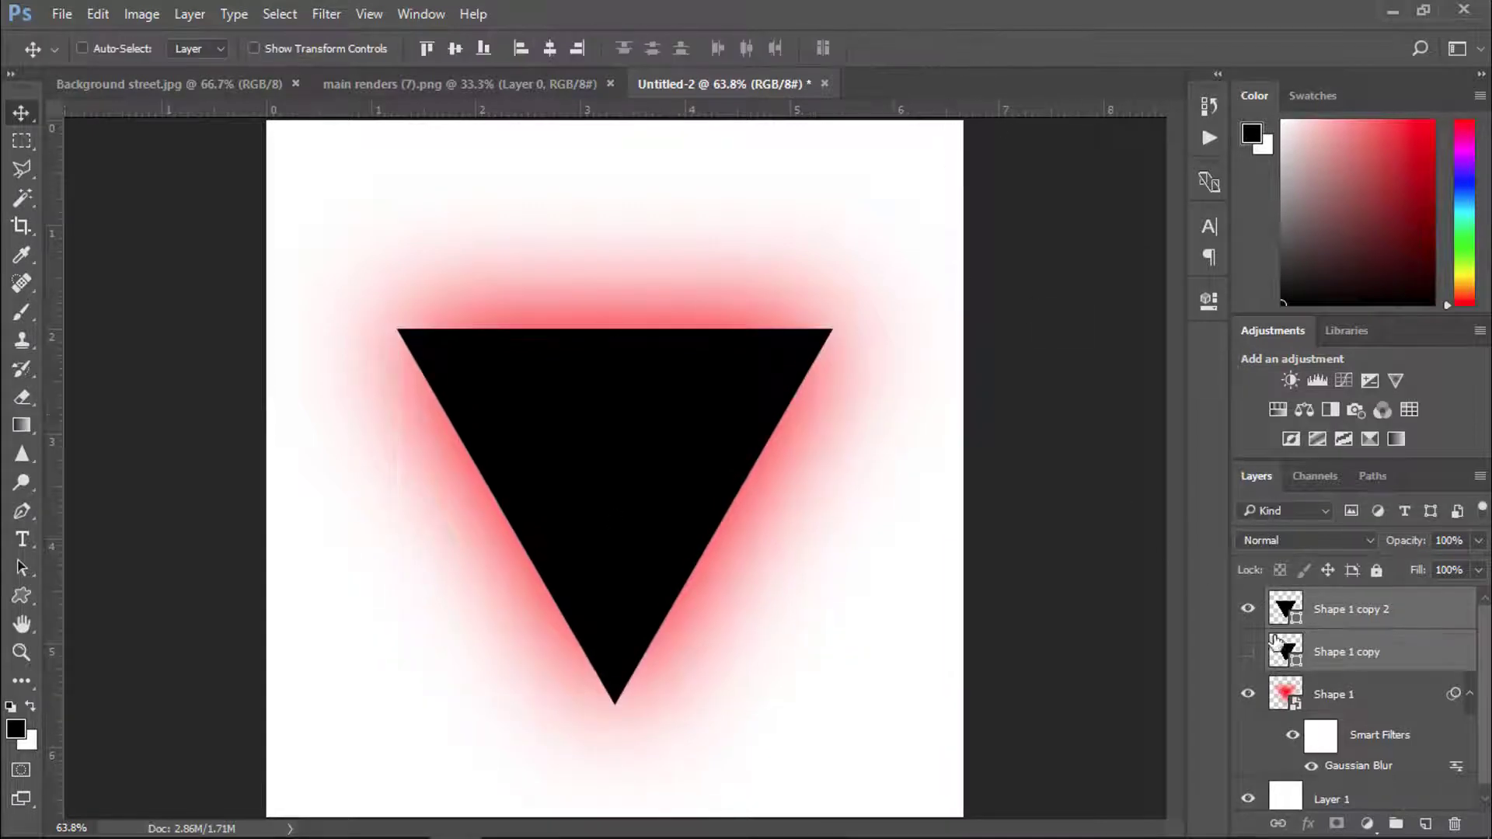
- Copy the entire Background street.jpg image into the Untitled-2 document above Shape 1 copy 2 and clip it to that triangle
left_click(1279, 610)
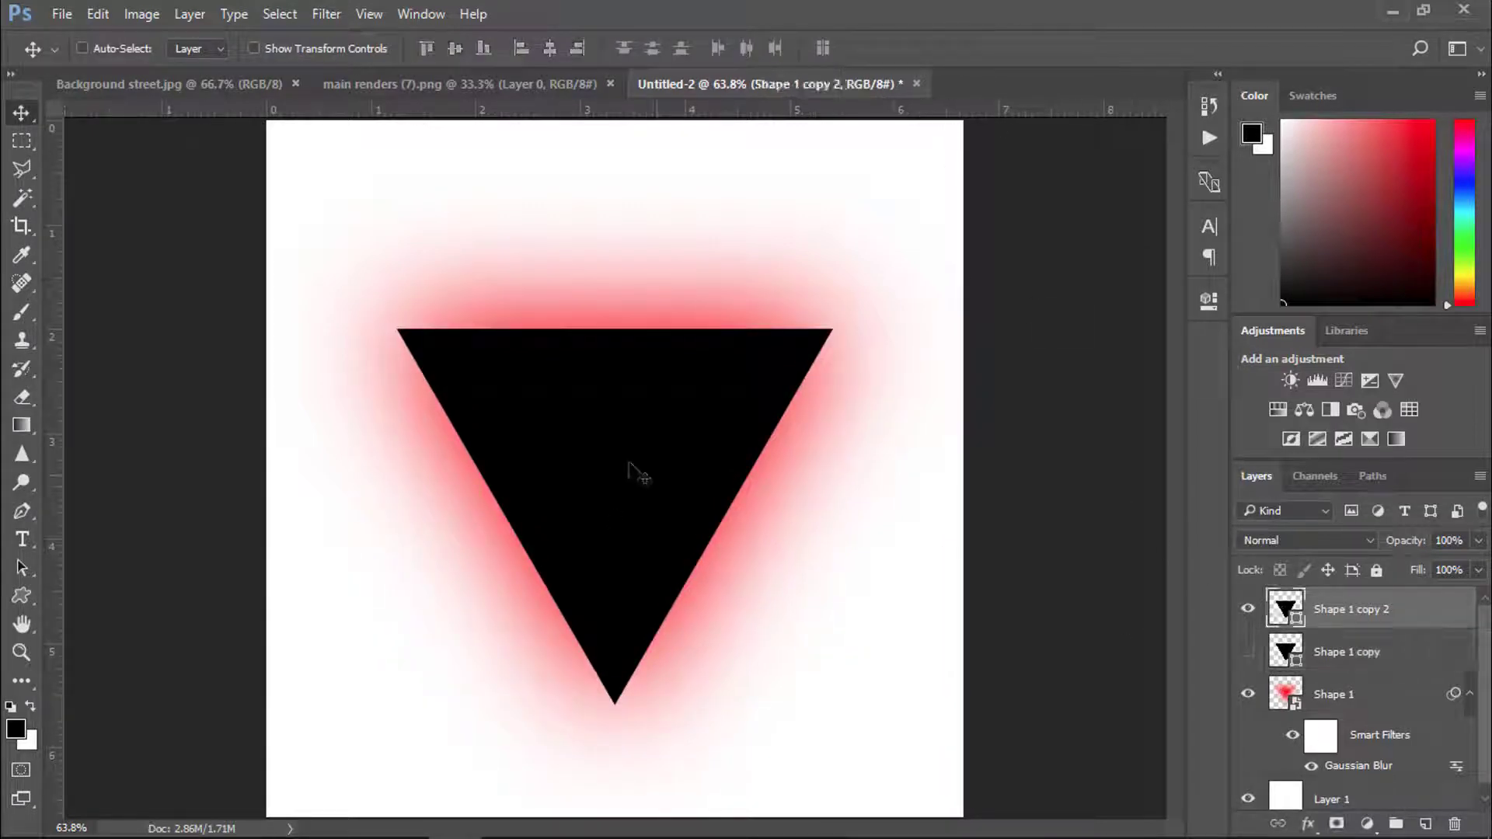
left_click(217, 79)
key("ctrl+a")
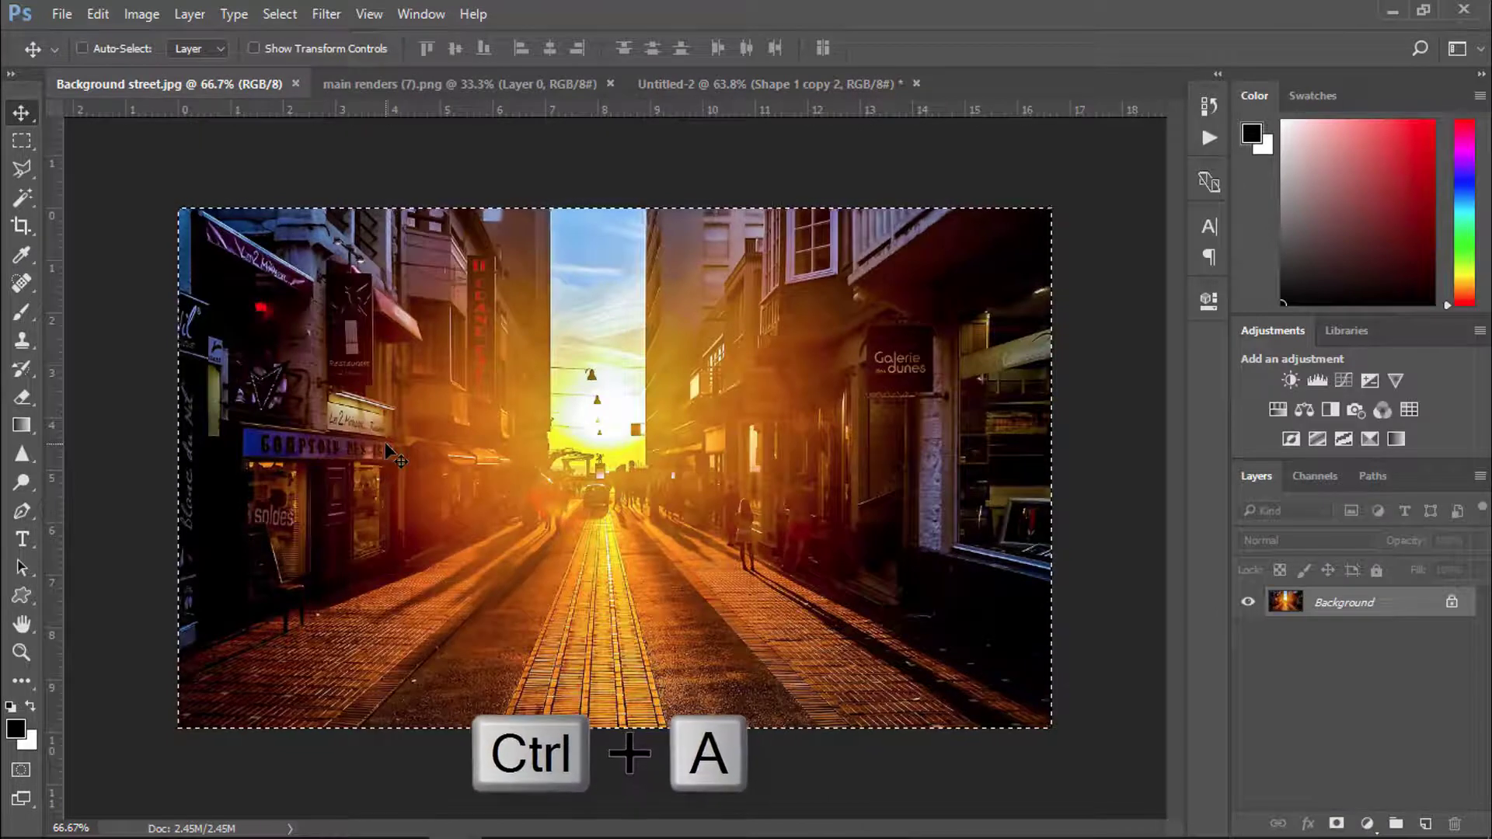
left_click_drag(592, 538, 621, 492)
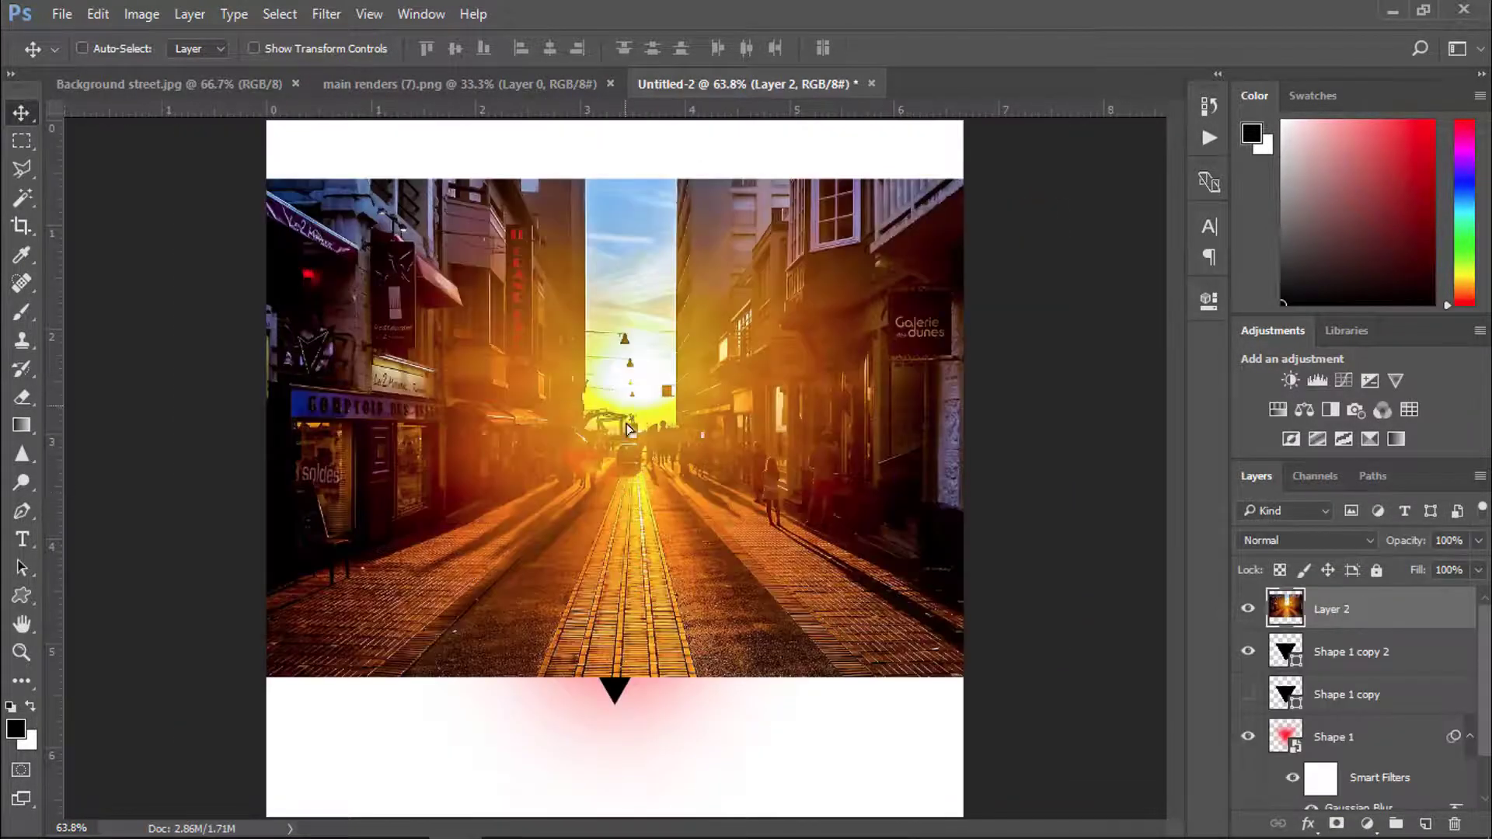
left_click_drag(625, 420, 628, 472)
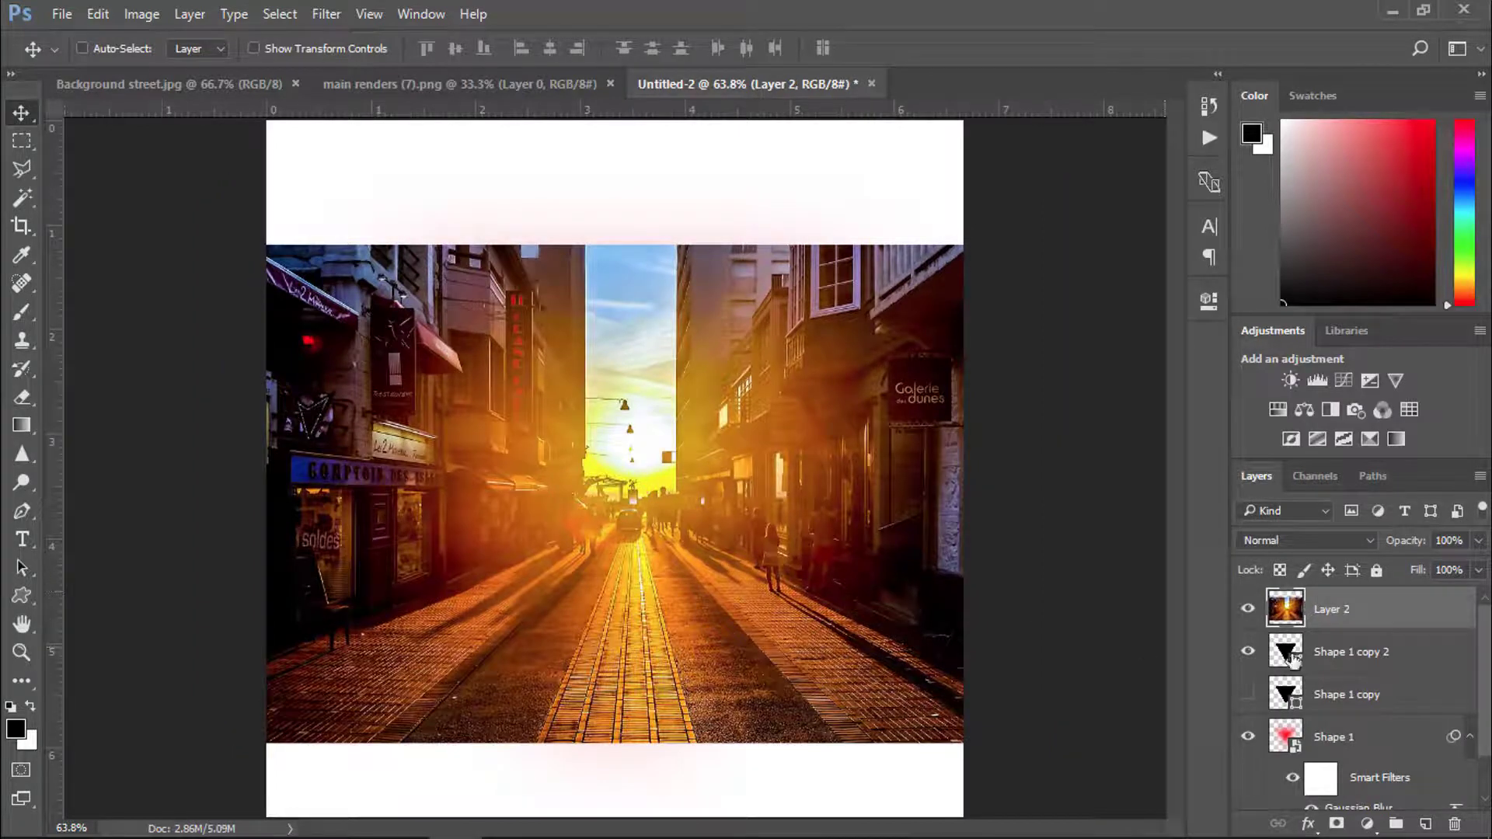
right_click(1391, 624)
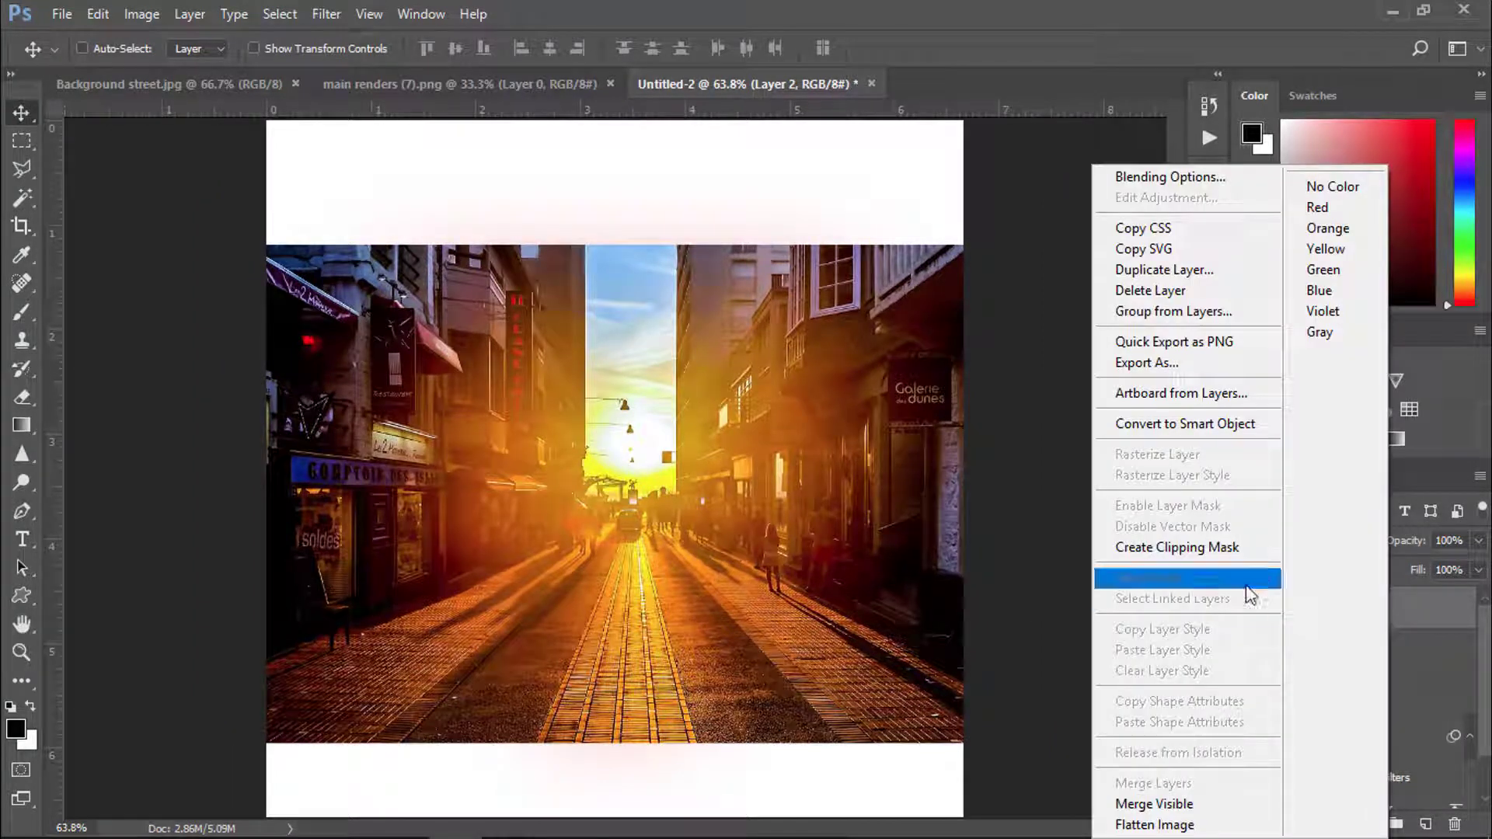
left_click(1197, 549)
- Scale the clipped street photo down to about 77% and position it so the sunlit street fills the triangle
key("ctrl+t")
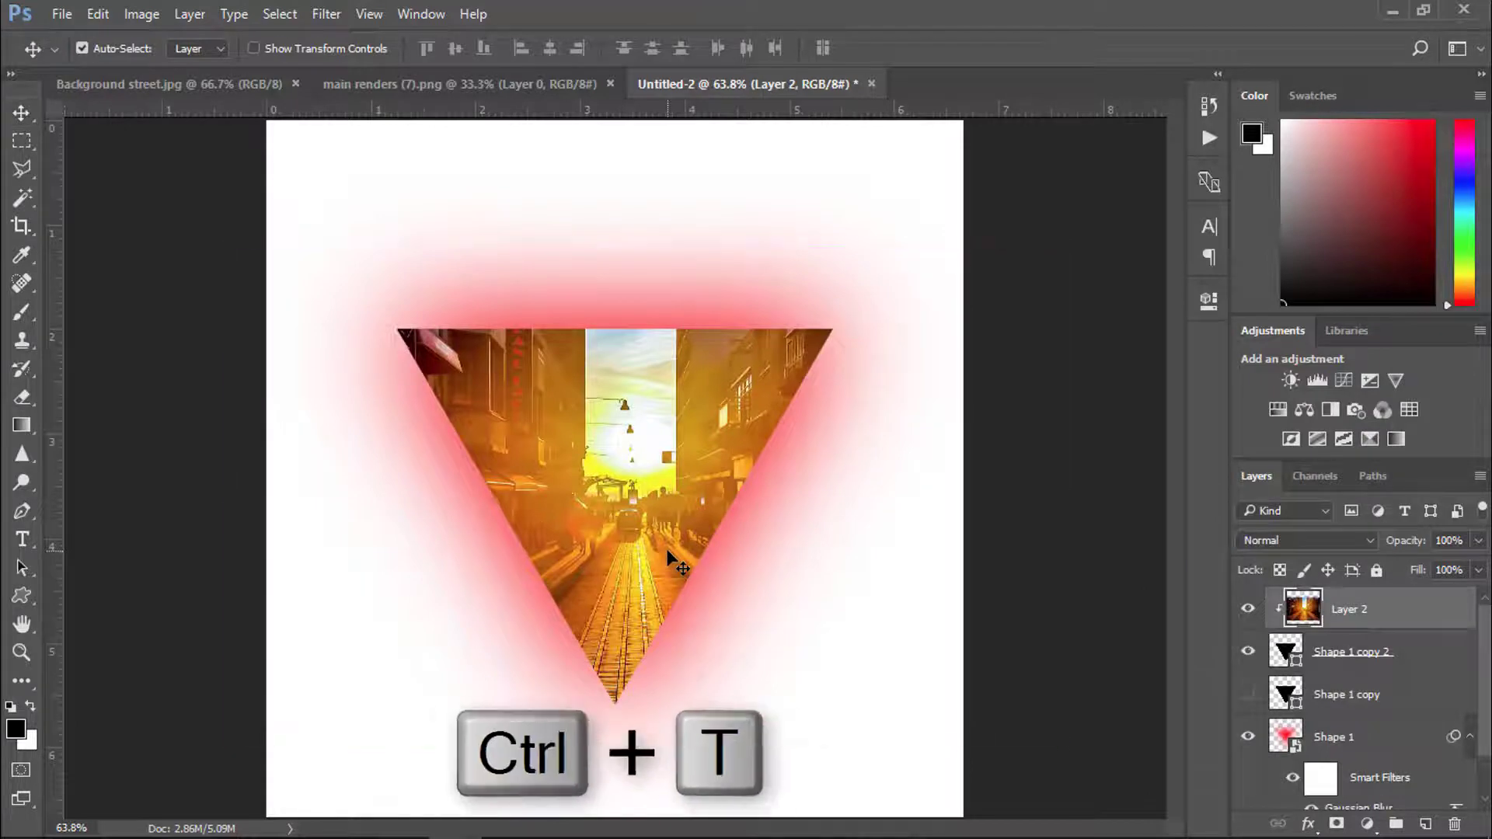
left_click_drag(1064, 742, 1007, 708)
left_click_drag(810, 612, 801, 630)
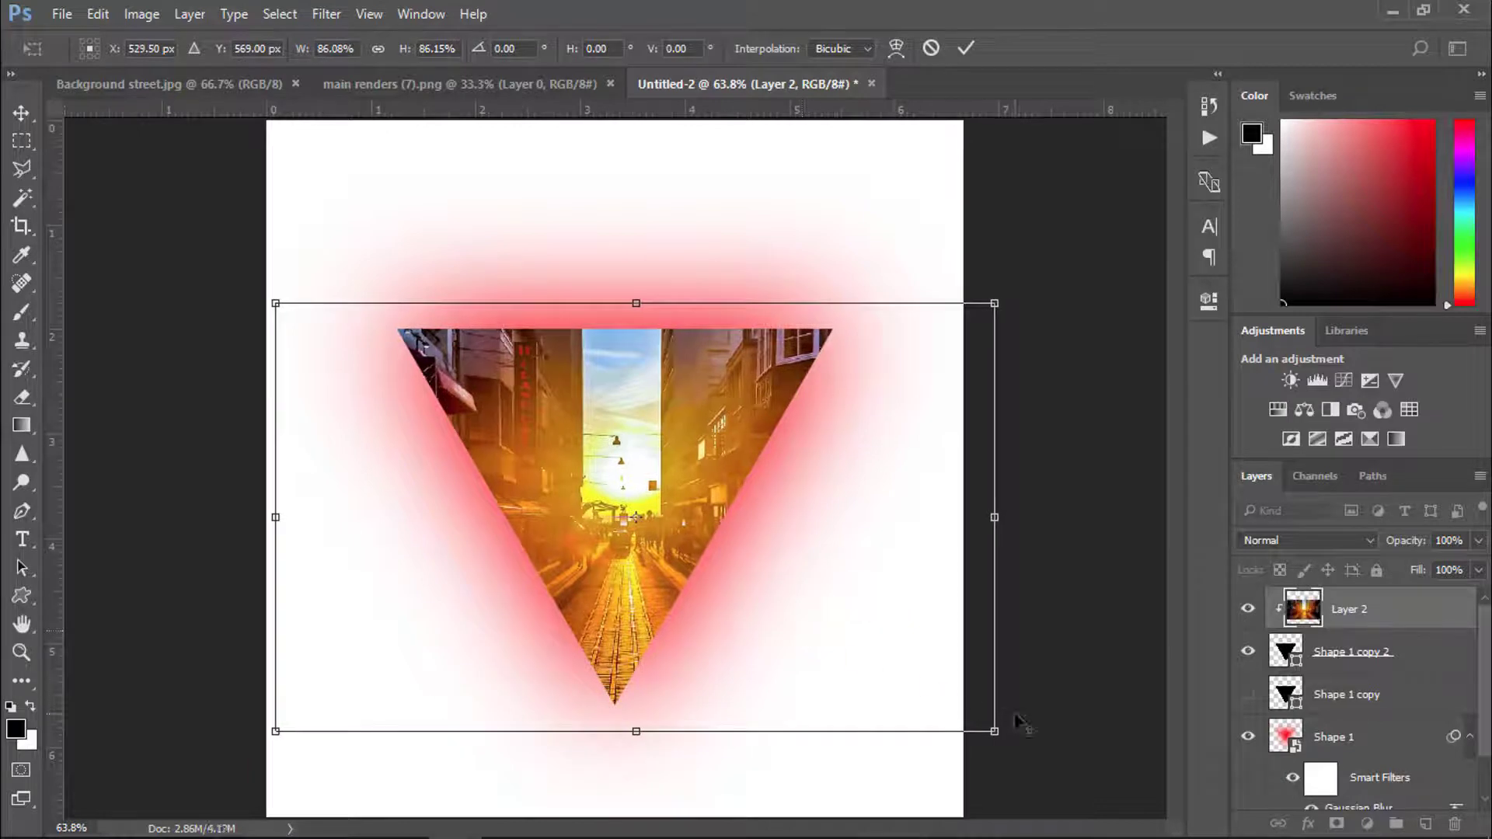
left_click_drag(995, 731, 961, 710)
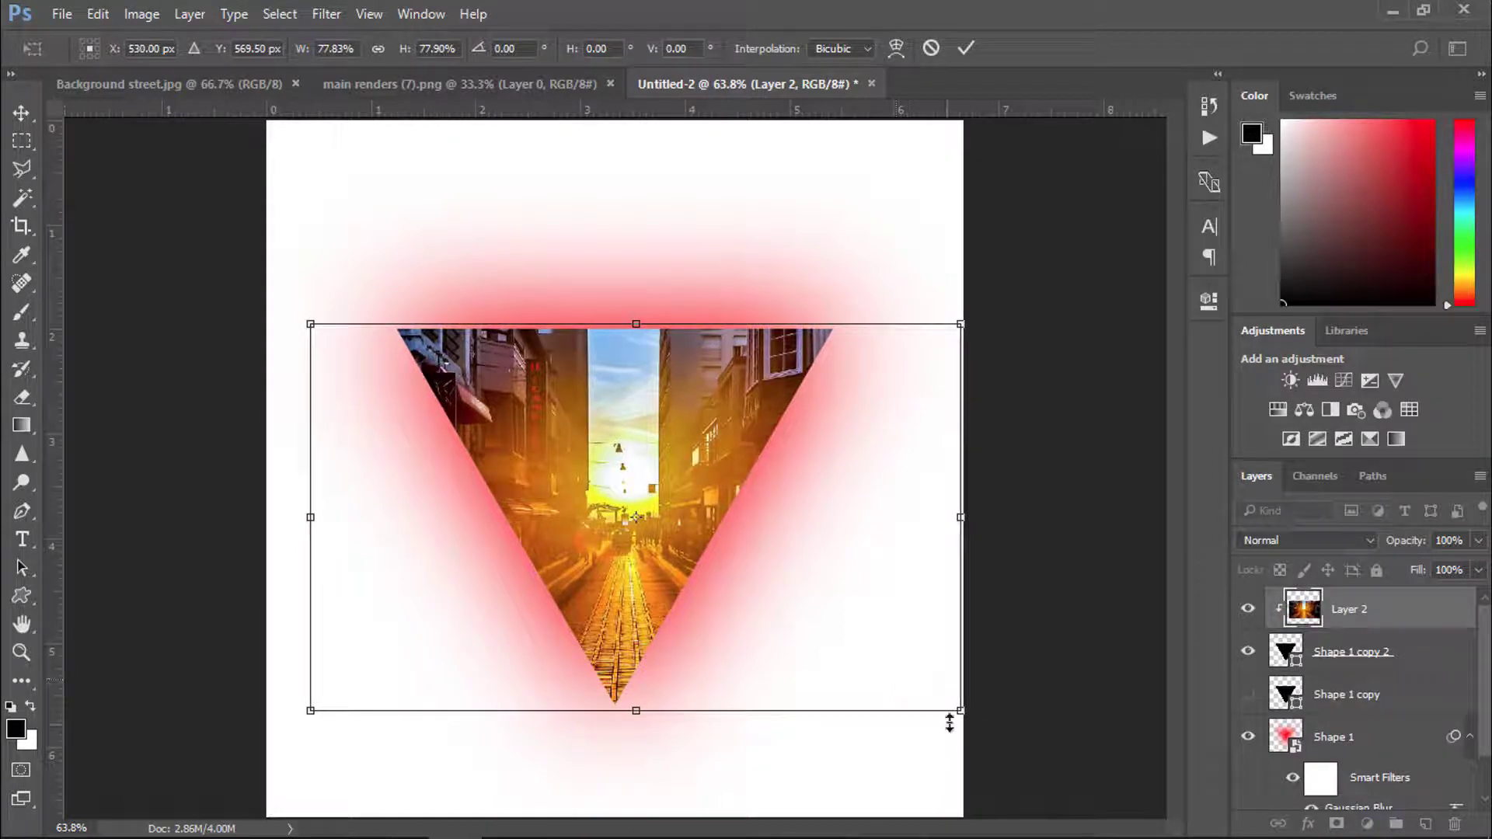
left_click_drag(960, 710, 956, 708)
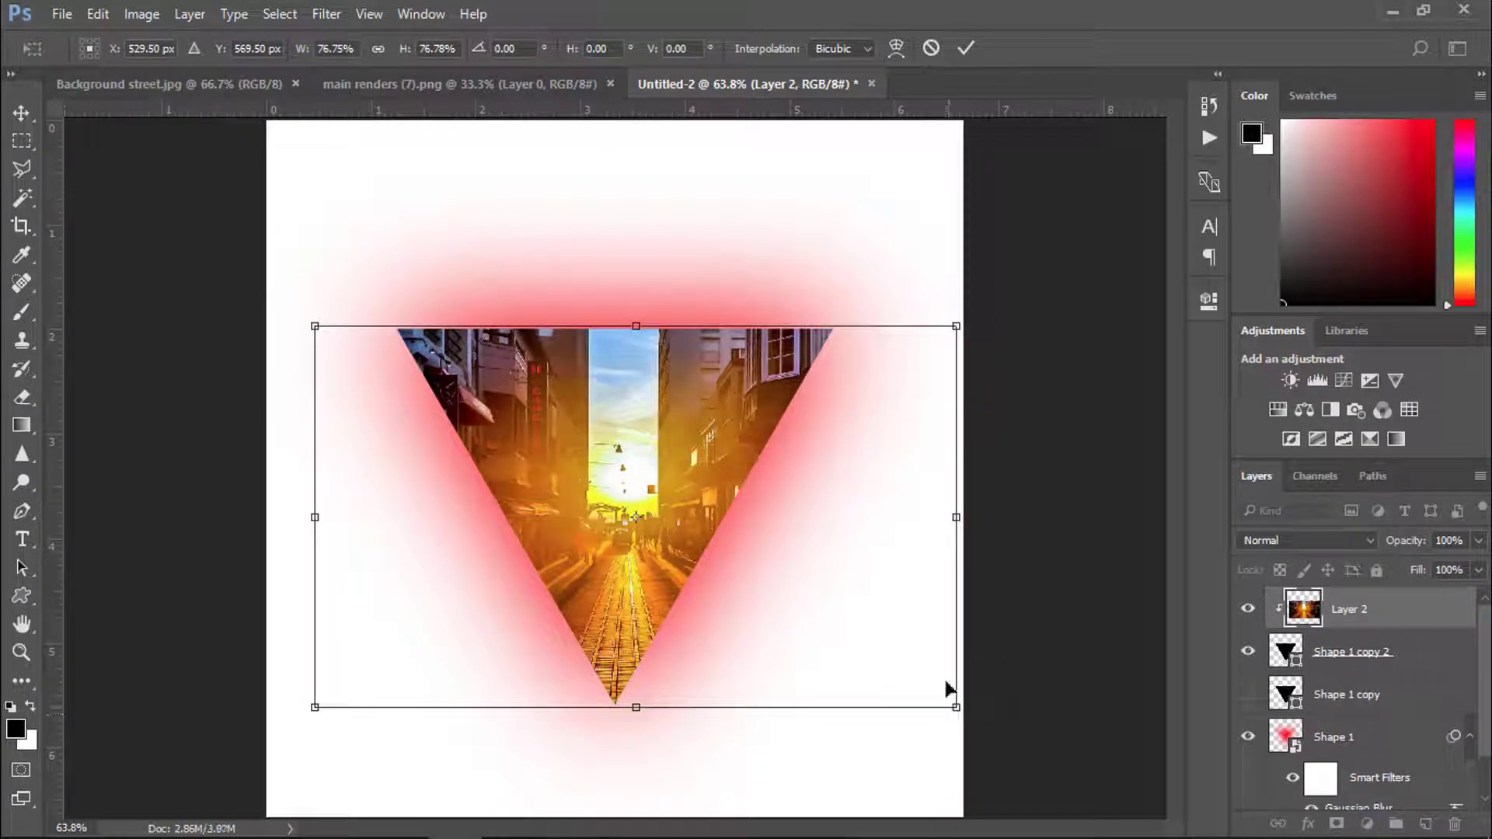
key("Left")
key("Left")
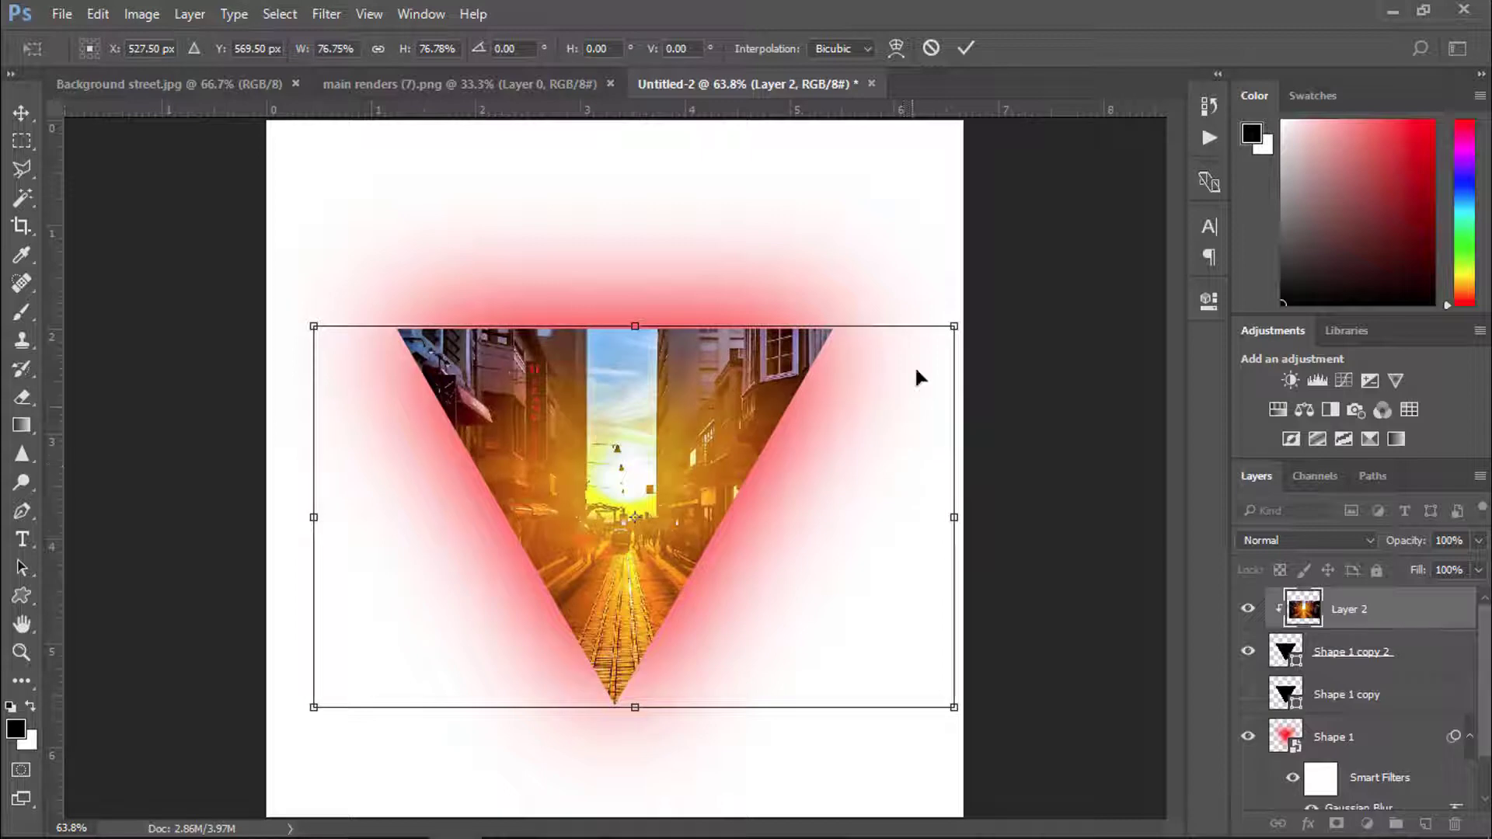
left_click(972, 49)
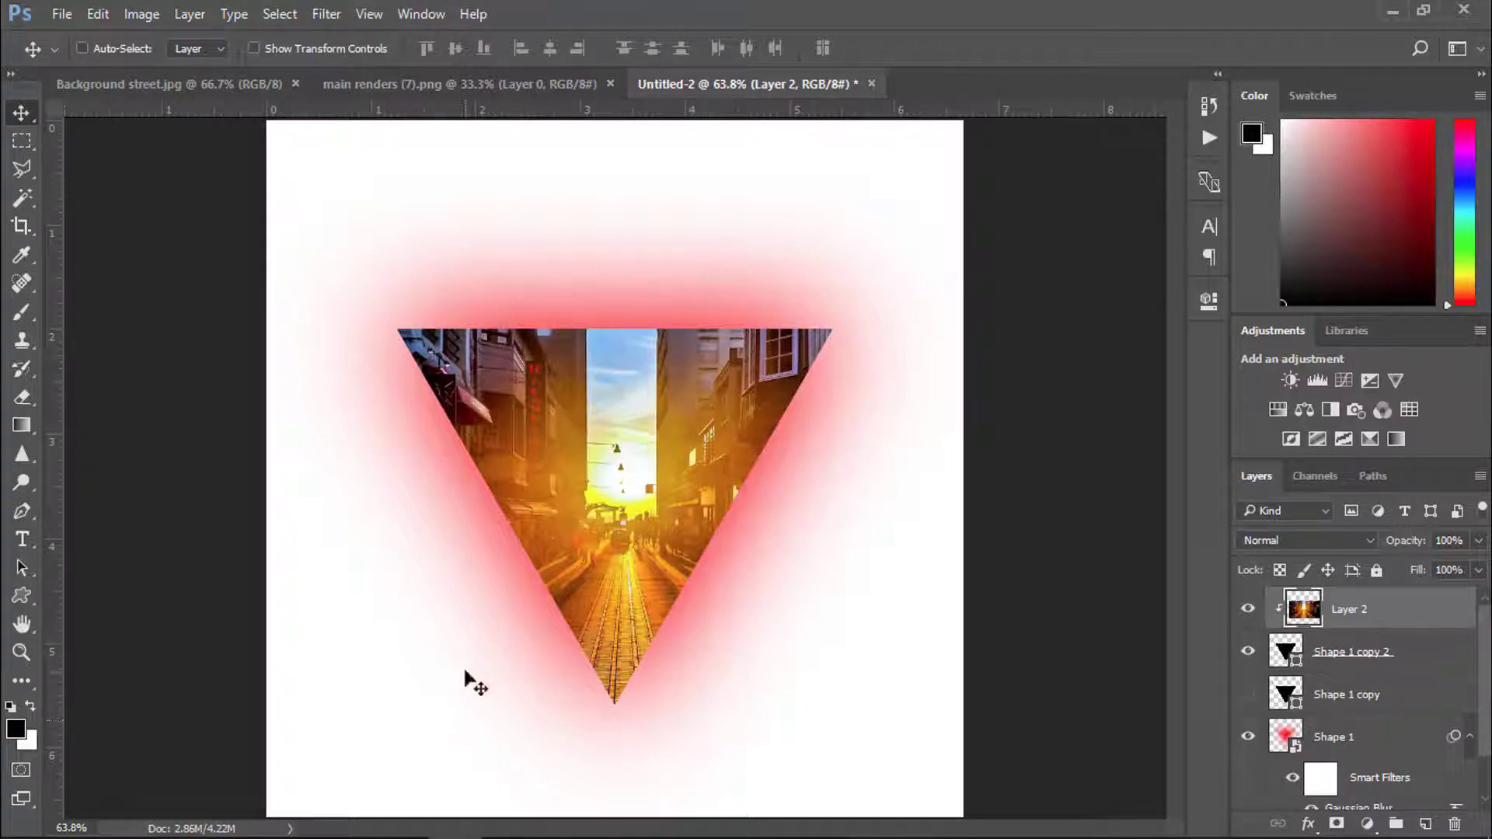
- Copy the soldier from main renders (7).png into the Untitled-2 document and scale it to about 53%, centred over the triangle
left_click(463, 82)
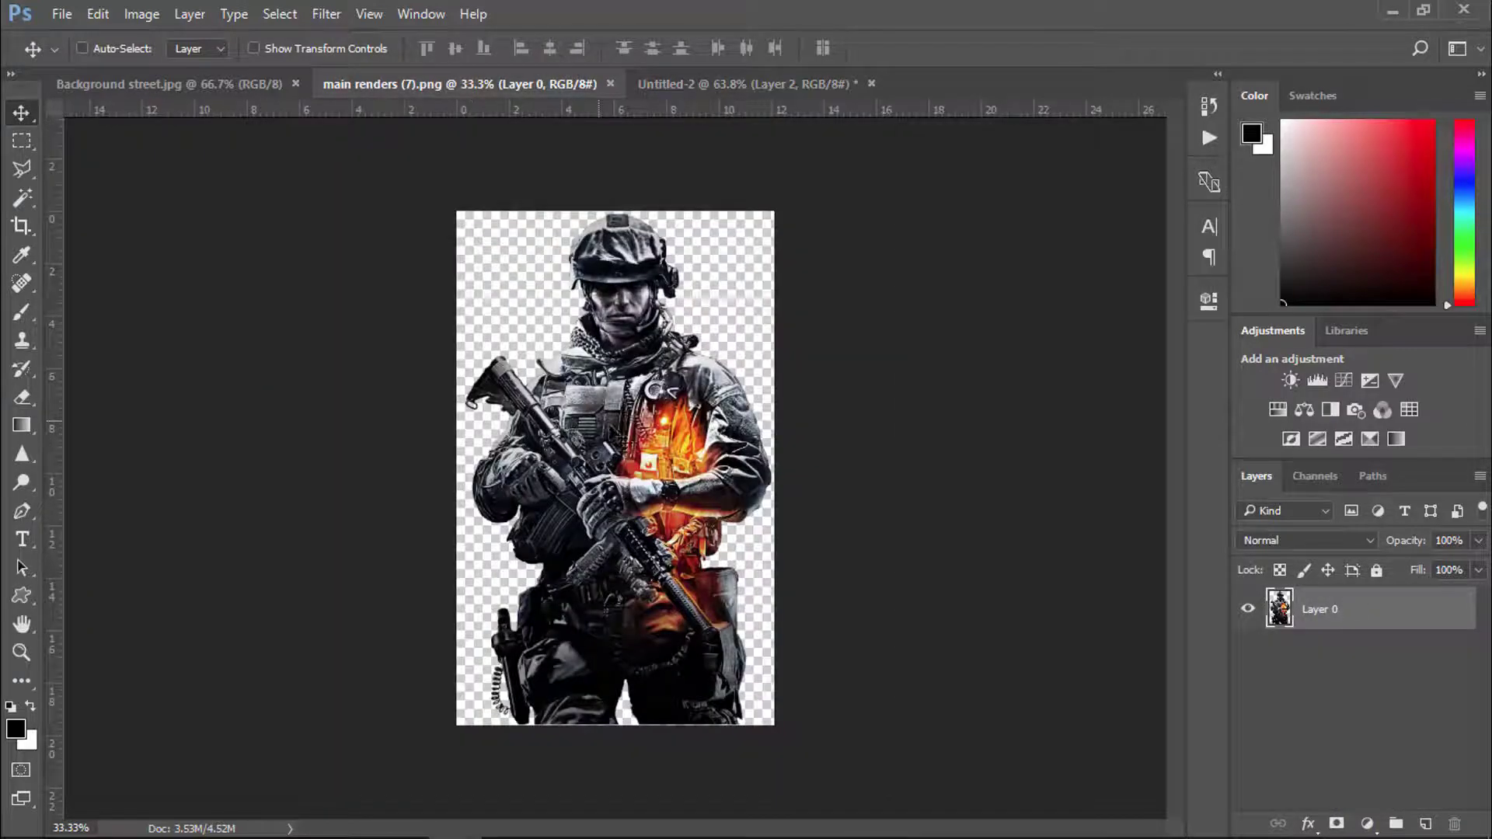
left_click_drag(563, 478, 621, 429)
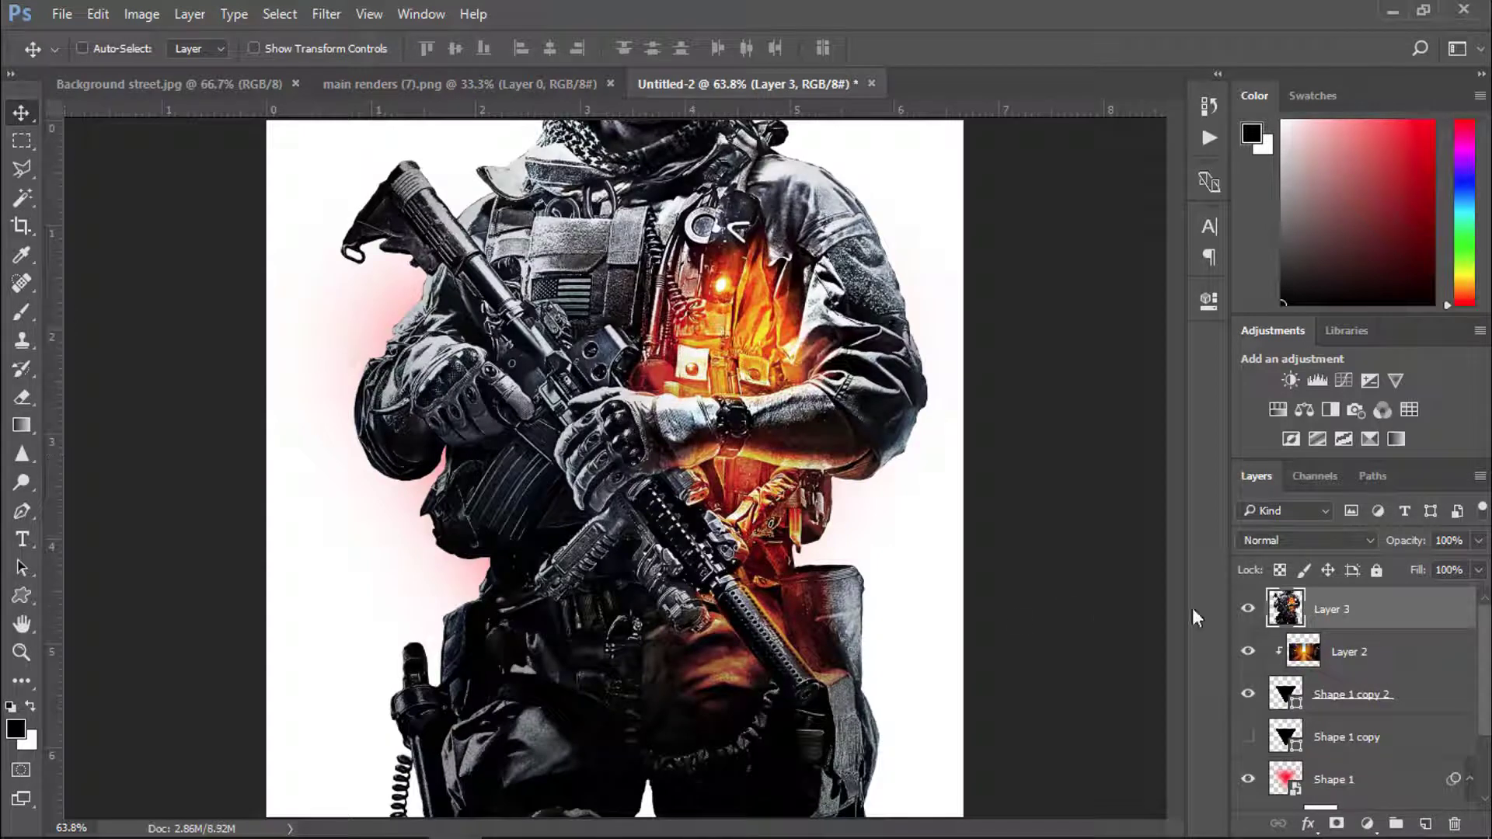
key("ctrl+t")
key("ctrl+minus")
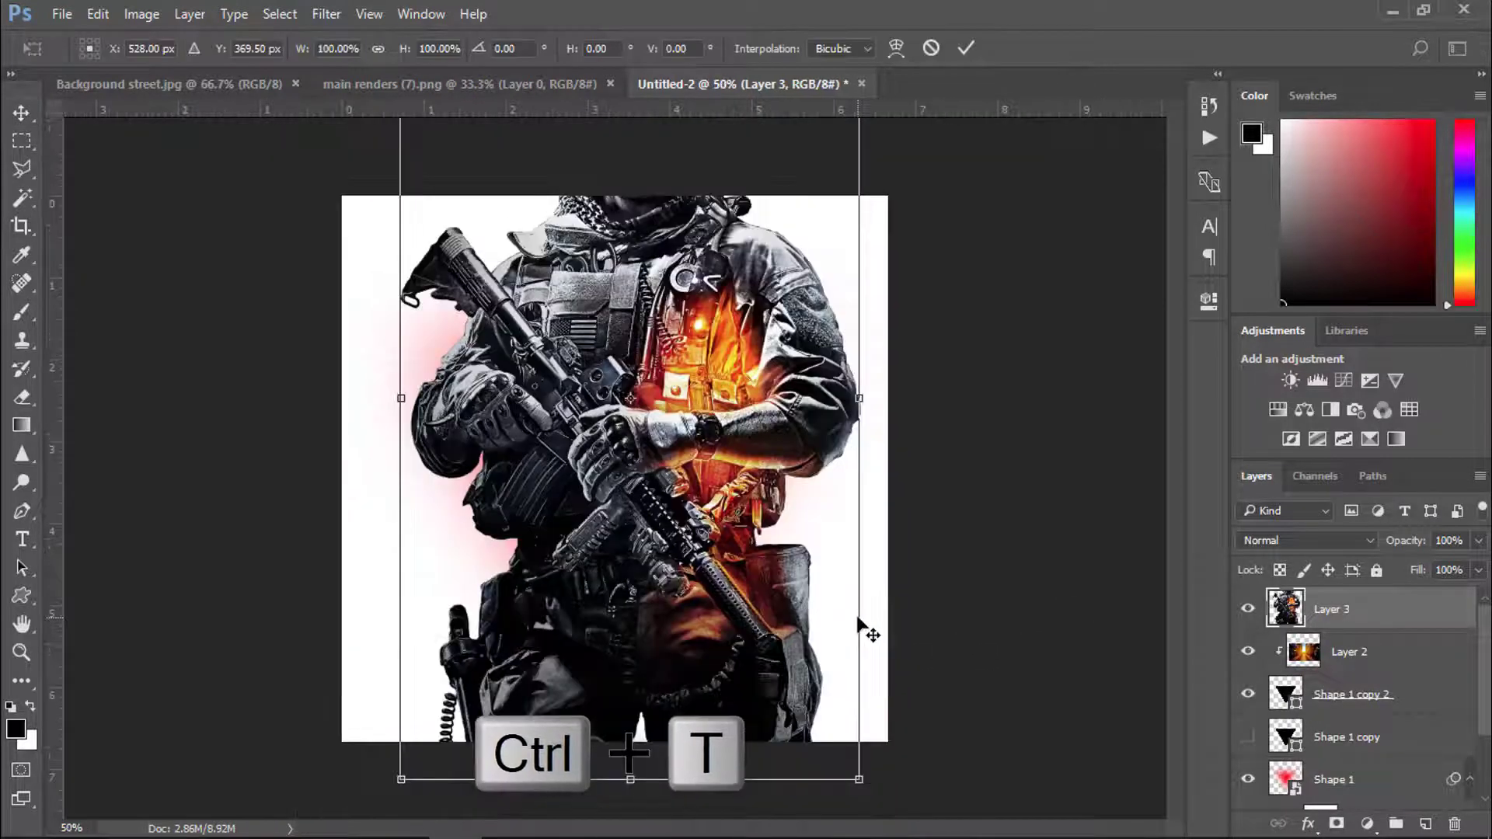
key("ctrl+minus")
left_click_drag(788, 676, 625, 587)
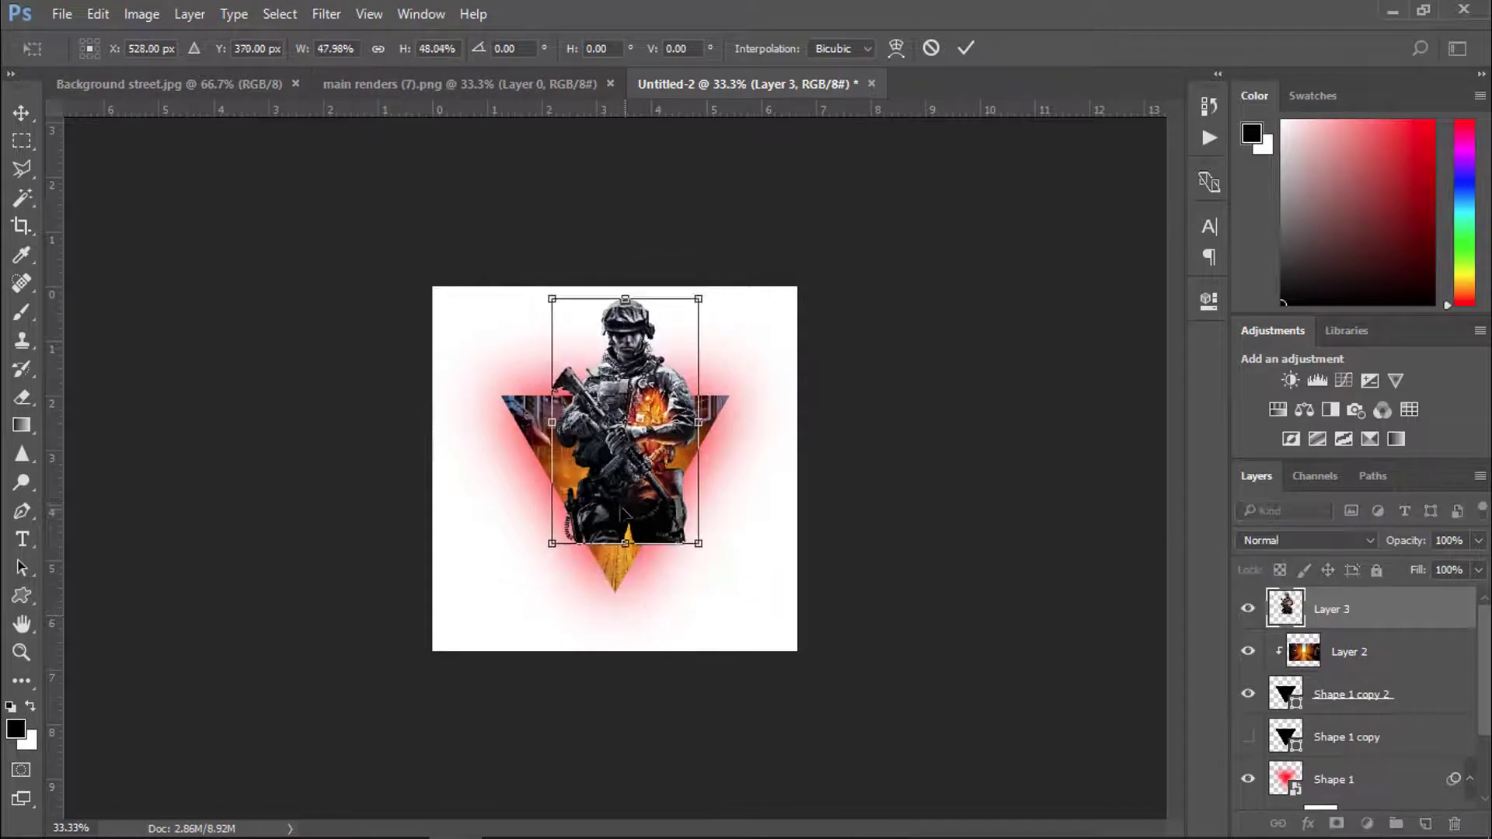
left_click_drag(614, 518, 601, 559)
left_click_drag(688, 591, 703, 615)
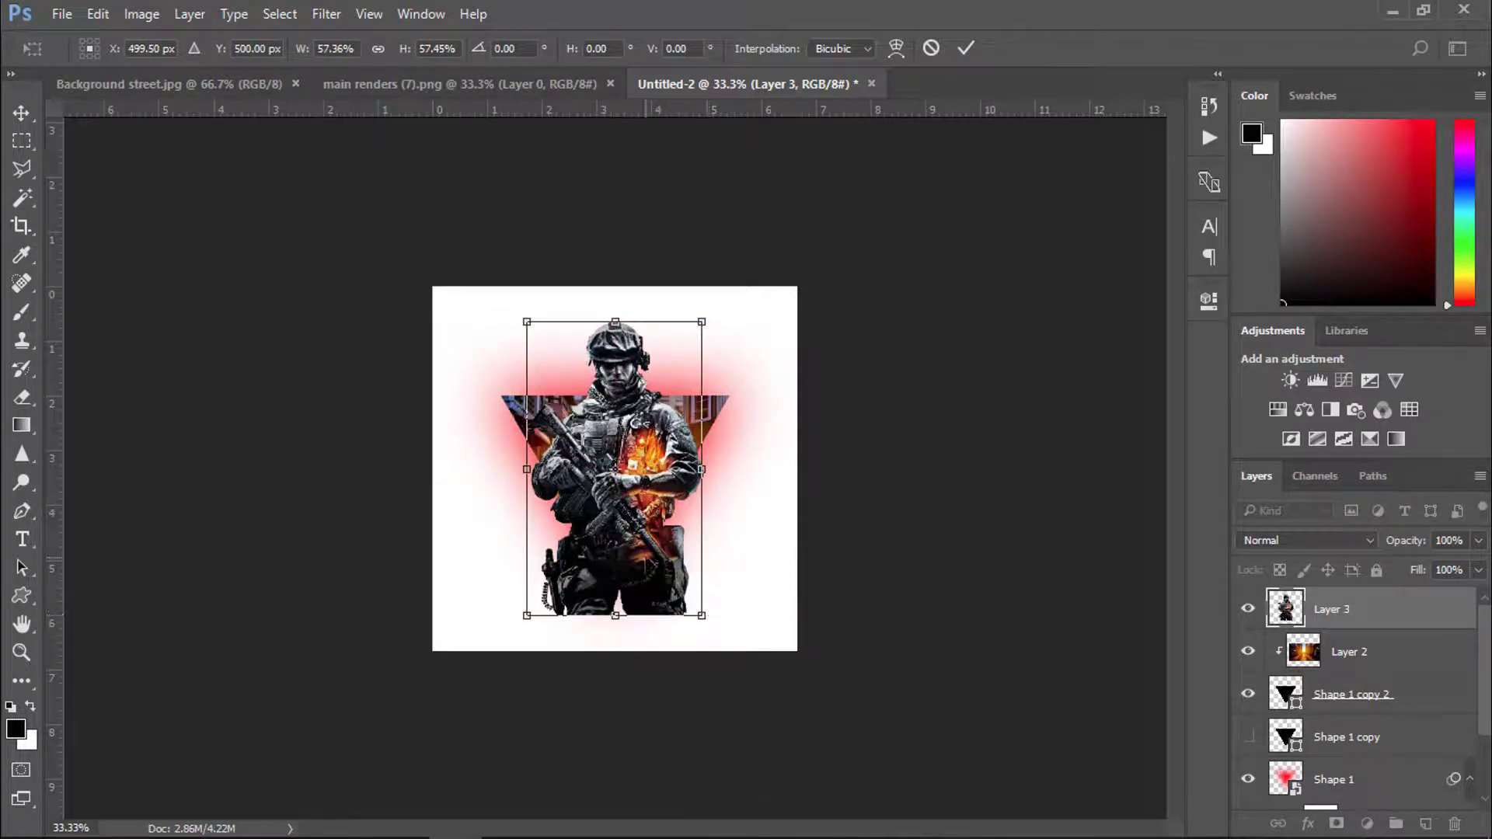
left_click_drag(647, 560, 636, 563)
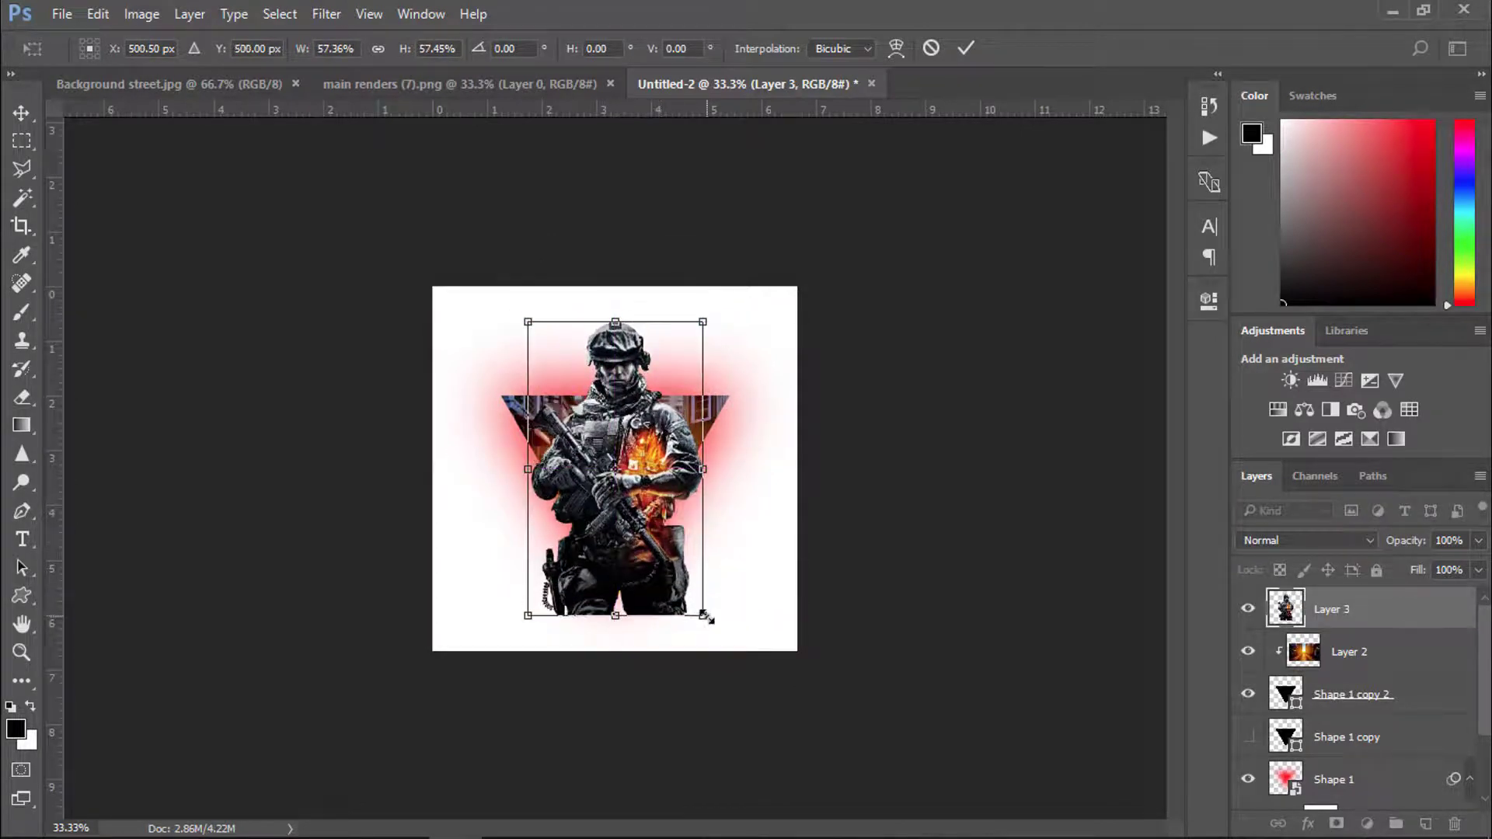
left_click_drag(703, 618, 659, 569)
key("ctrl+0")
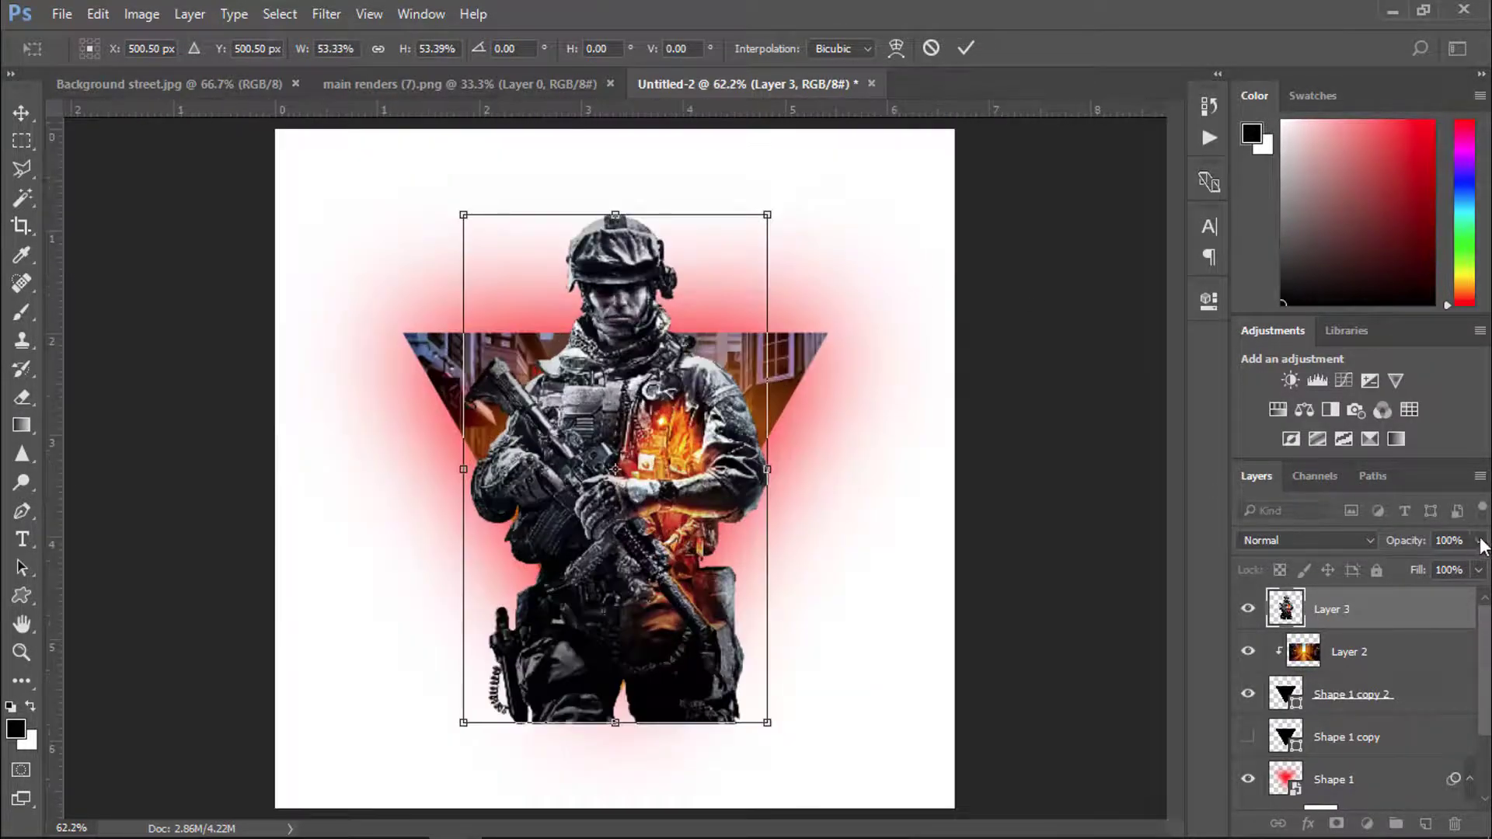
- Lower the soldier layer's opacity to 49%, enlarge the soldier to about 55% and shift it slightly left over the triangle
left_click(1427, 564)
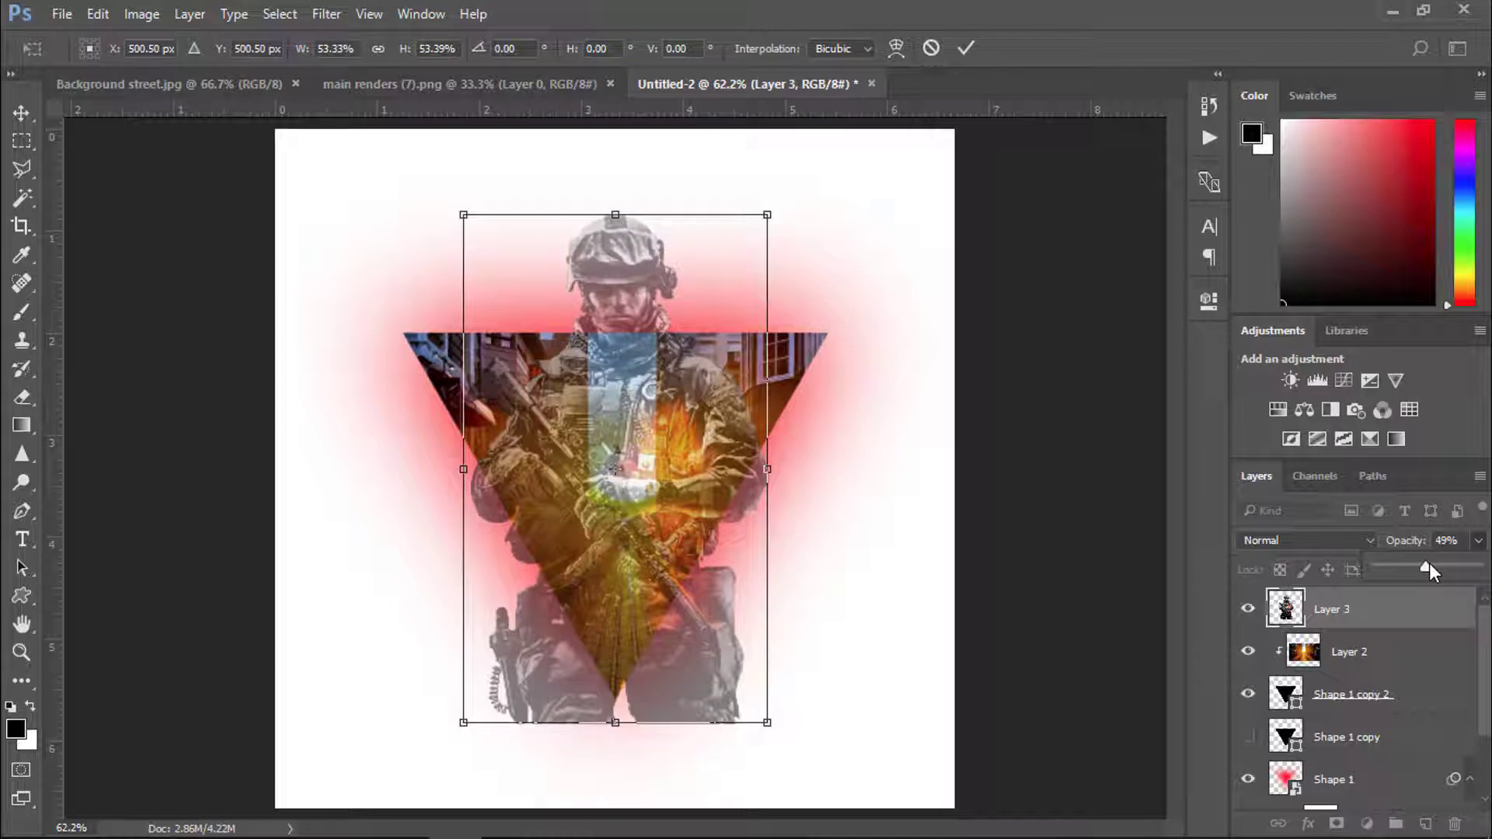
mouse_move(772, 725)
left_mouse_down()
mouse_move(765, 711)
mouse_move(770, 732)
left_mouse_up()
key("Left")
key("Left")
key("Left")
key("Left")
key("Left")
key("Left")
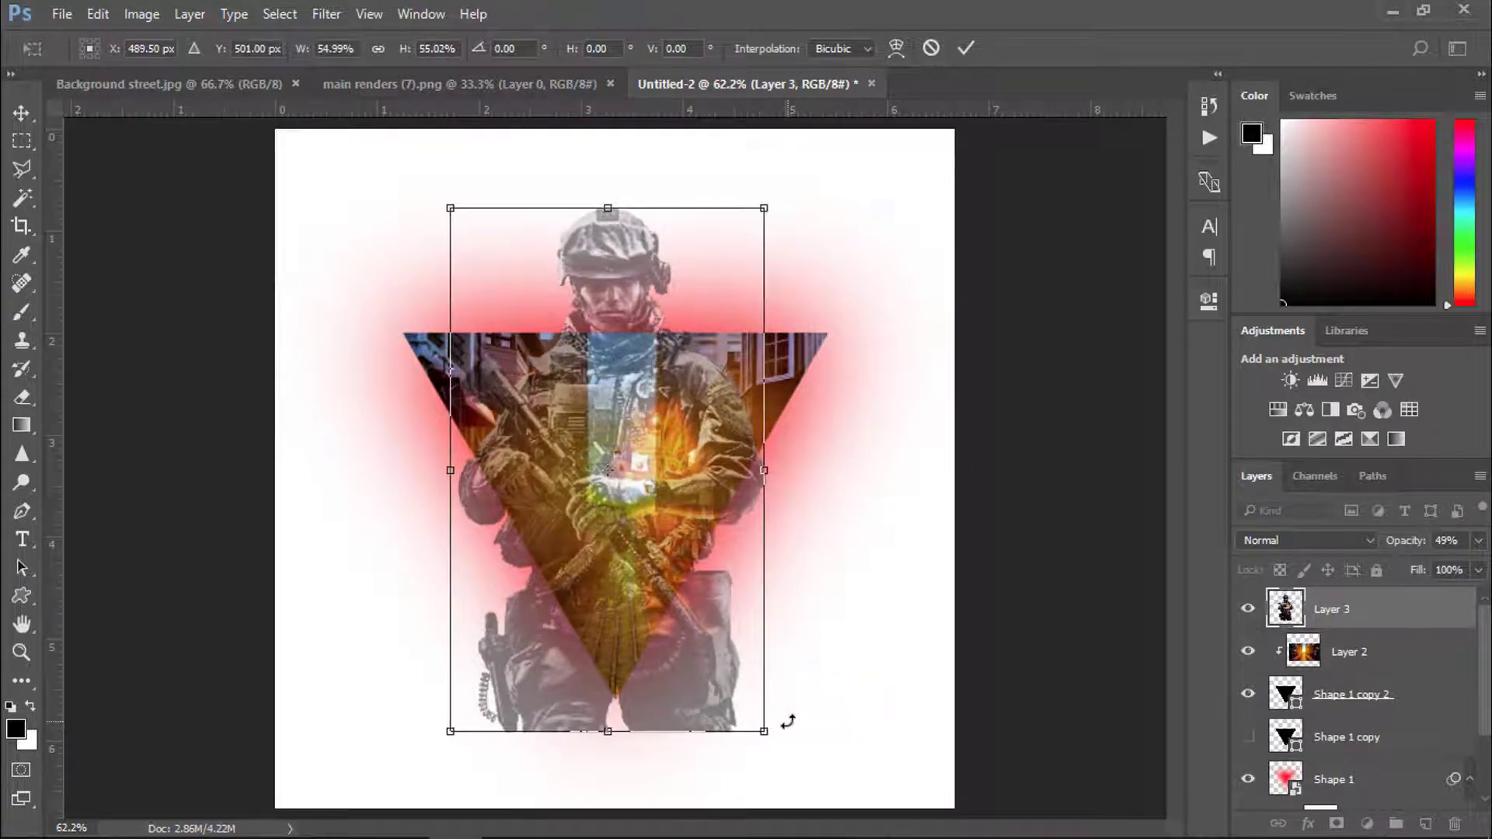
- Move the soldier down about 14 px to align the gap between the legs with the triangle's lower tip, and apply the transformation
key("Down")
key("Down")
key("Down")
key("Down")
key("Down")
key("Down")
key("Down")
key("Down")
key("Down")
key("Down")
key("Down")
key("Down")
key("Down")
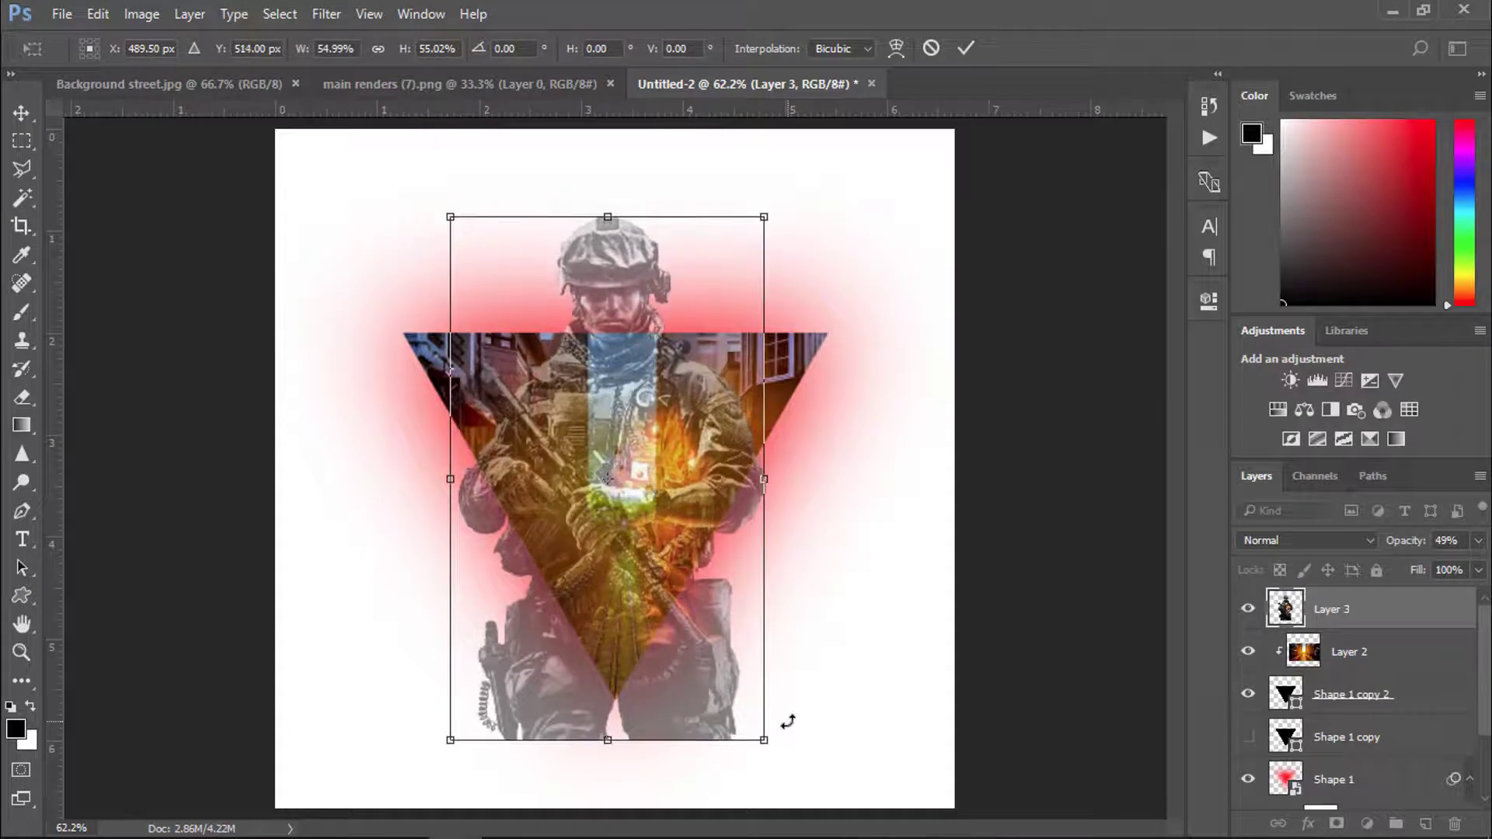
key("Down")
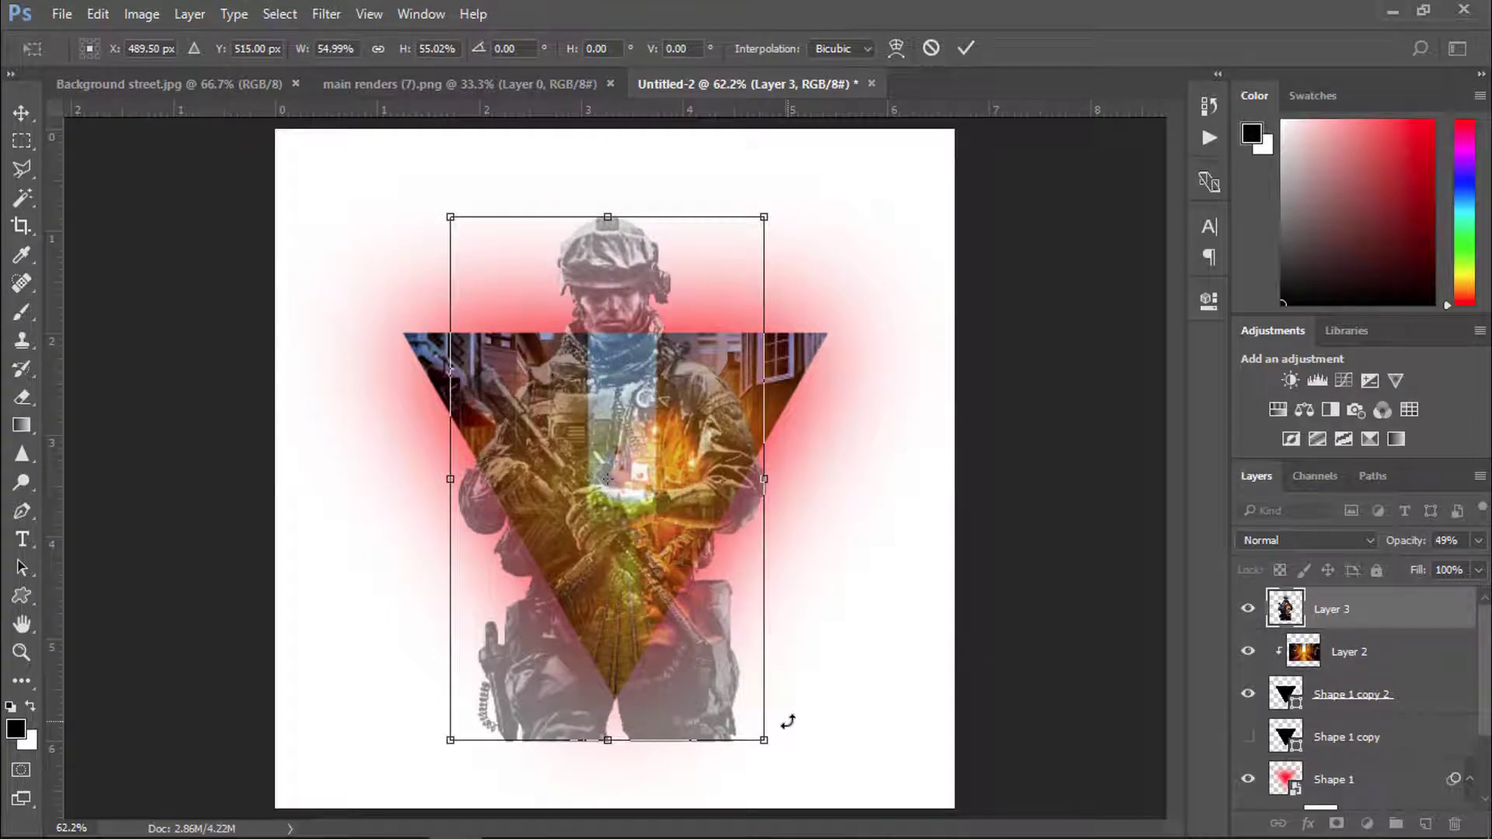
key("Down")
key("Down")
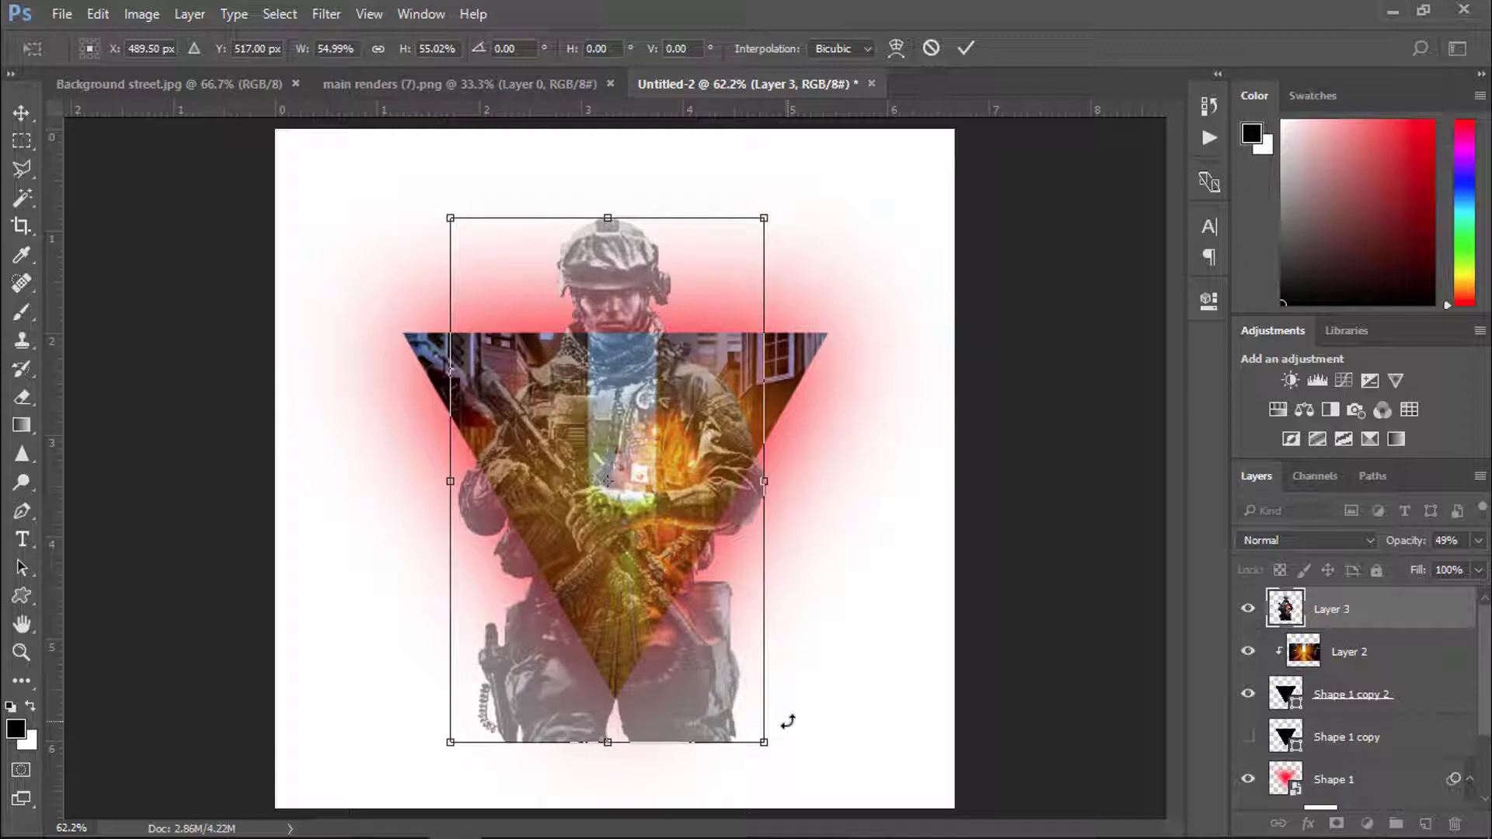
key("Up")
key("Up")
key("Up")
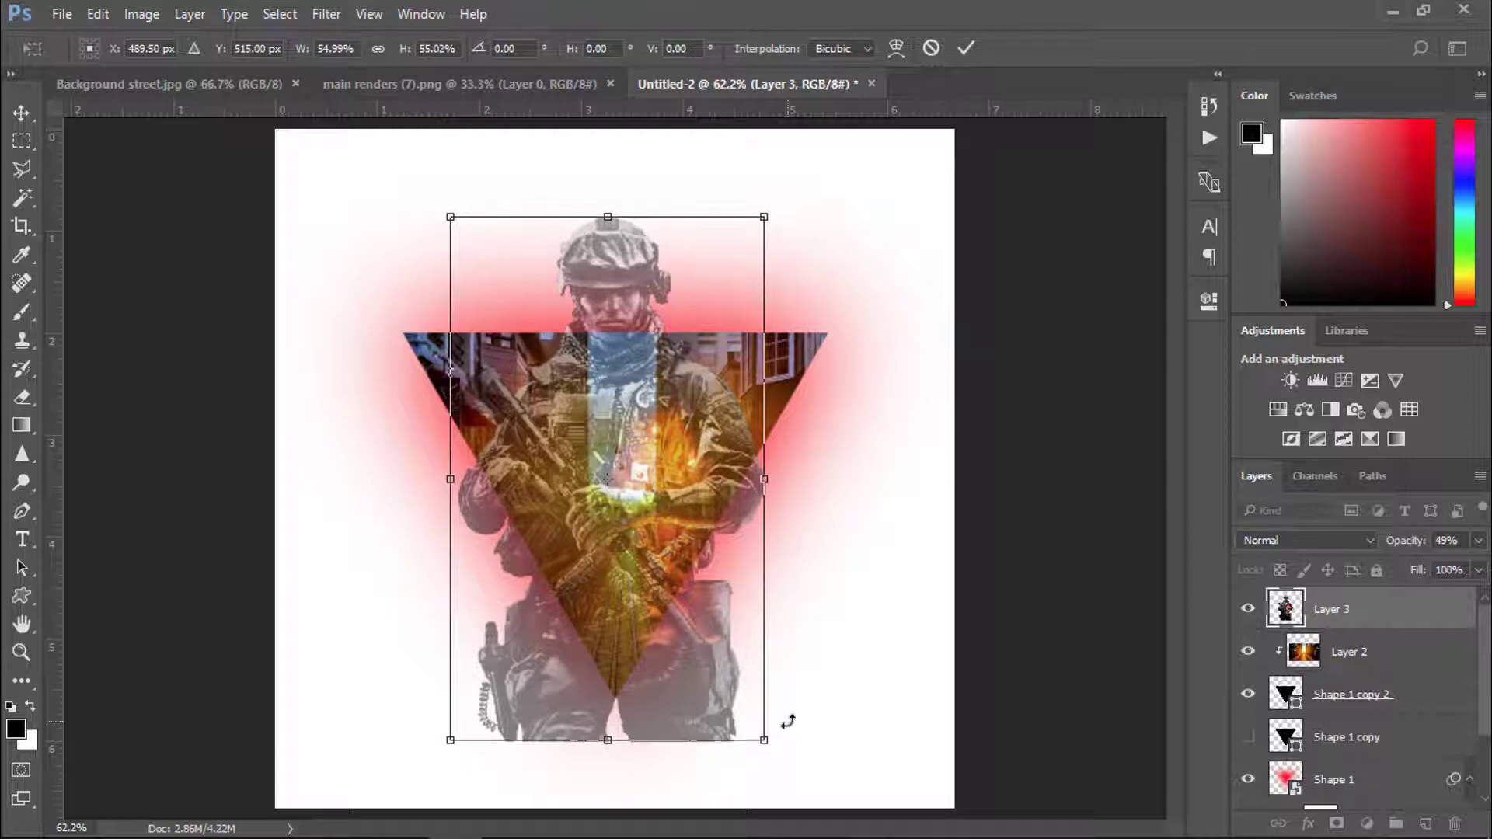
left_click(968, 47)
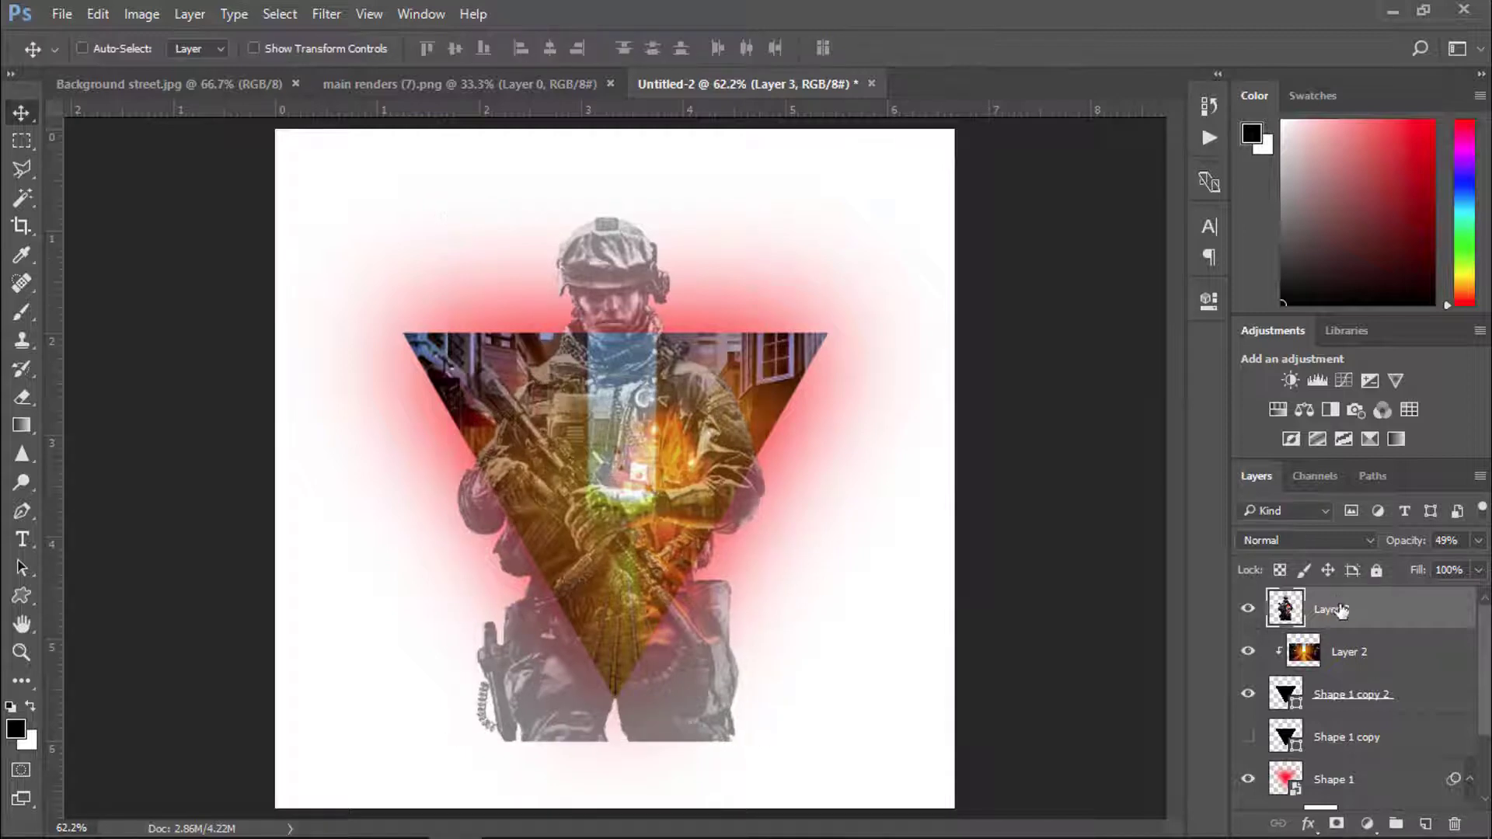
- Restore the soldier layer's opacity to 100% and fine-tune its position a few pixels to the right
left_click_drag(1441, 575, 1485, 575)
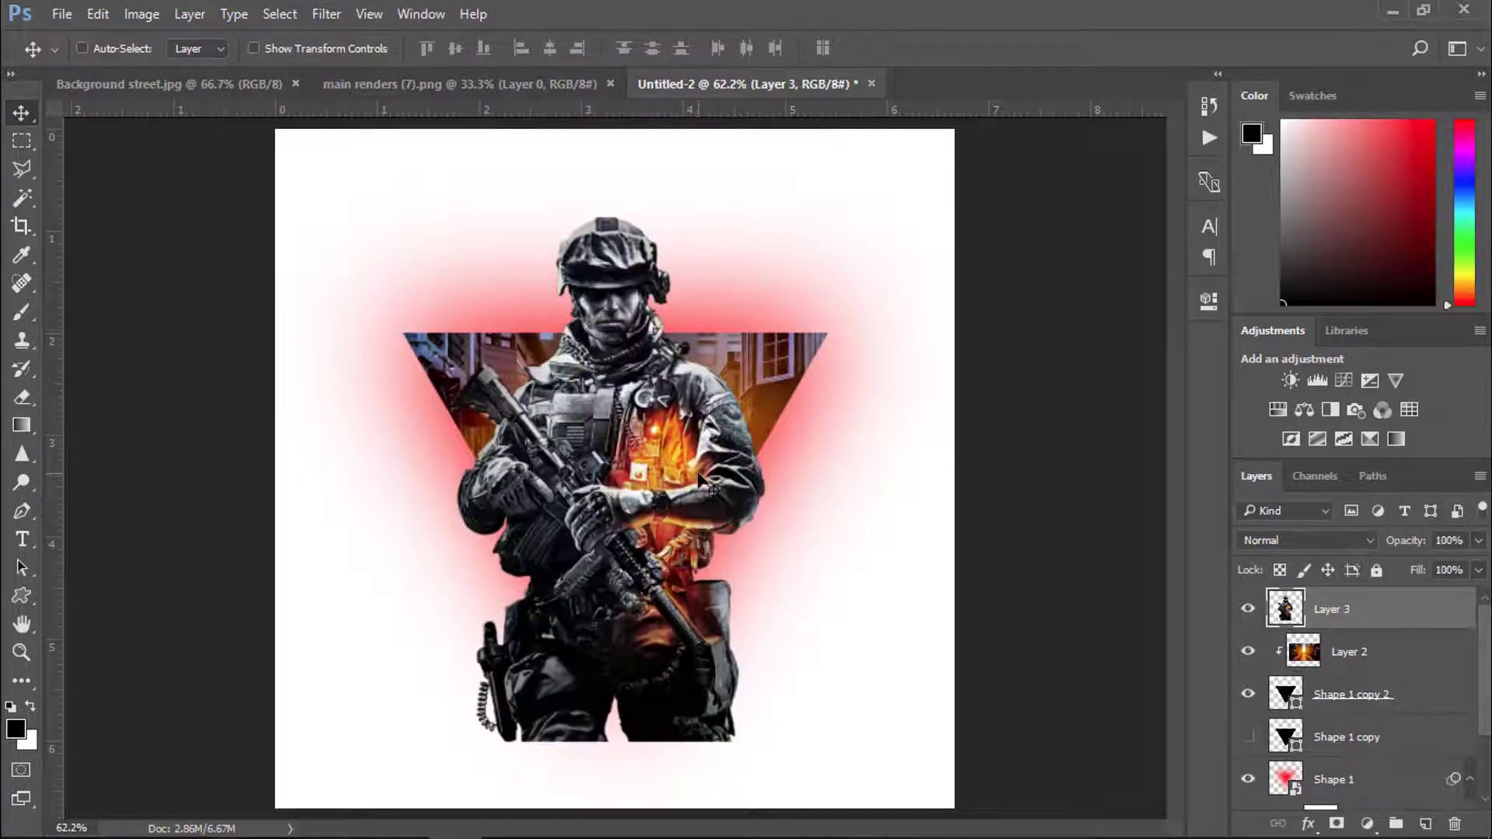
key("Up")
key("Up")
key("Up")
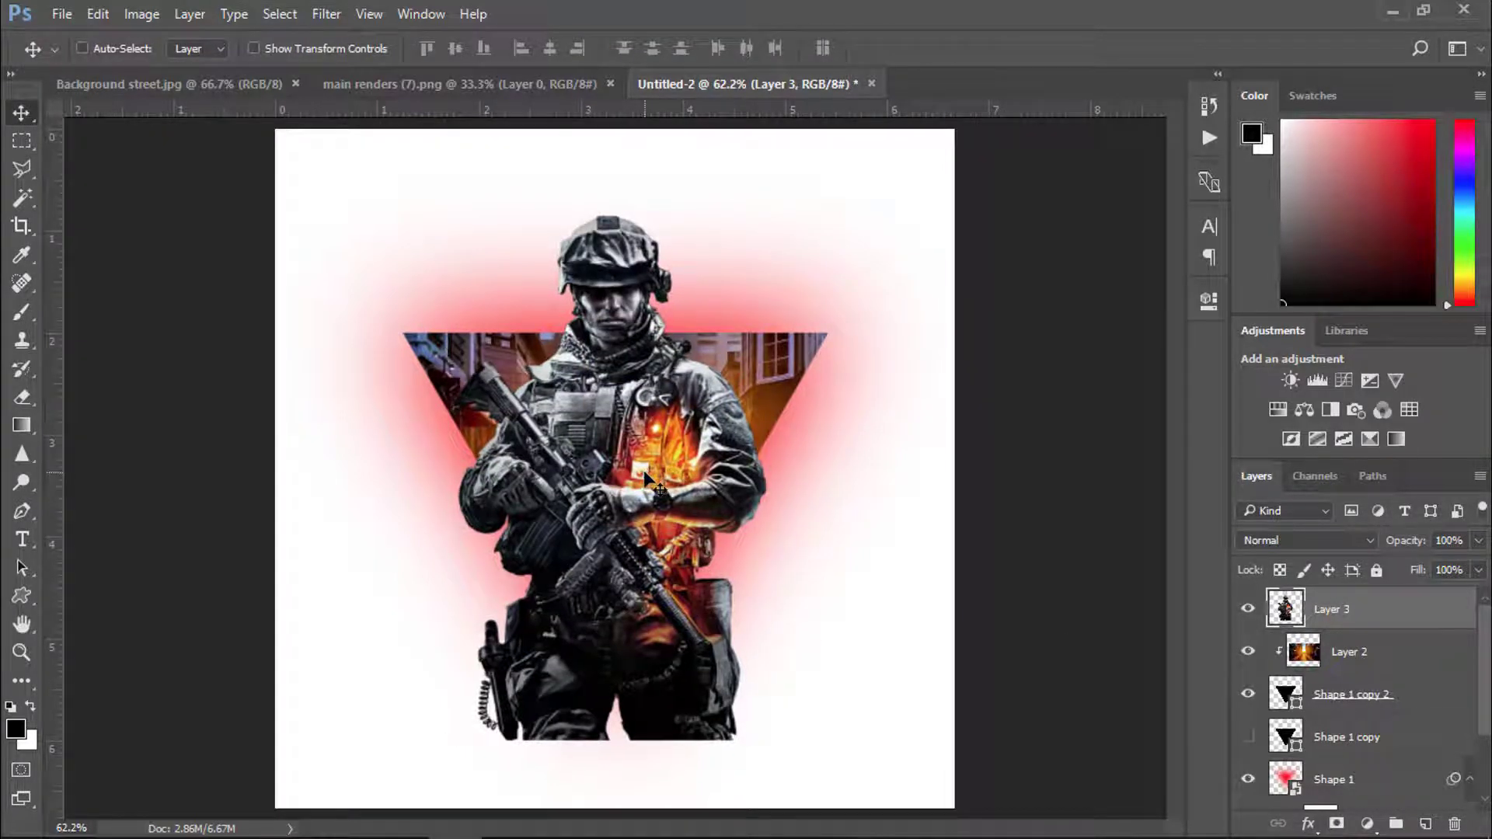
key("Up")
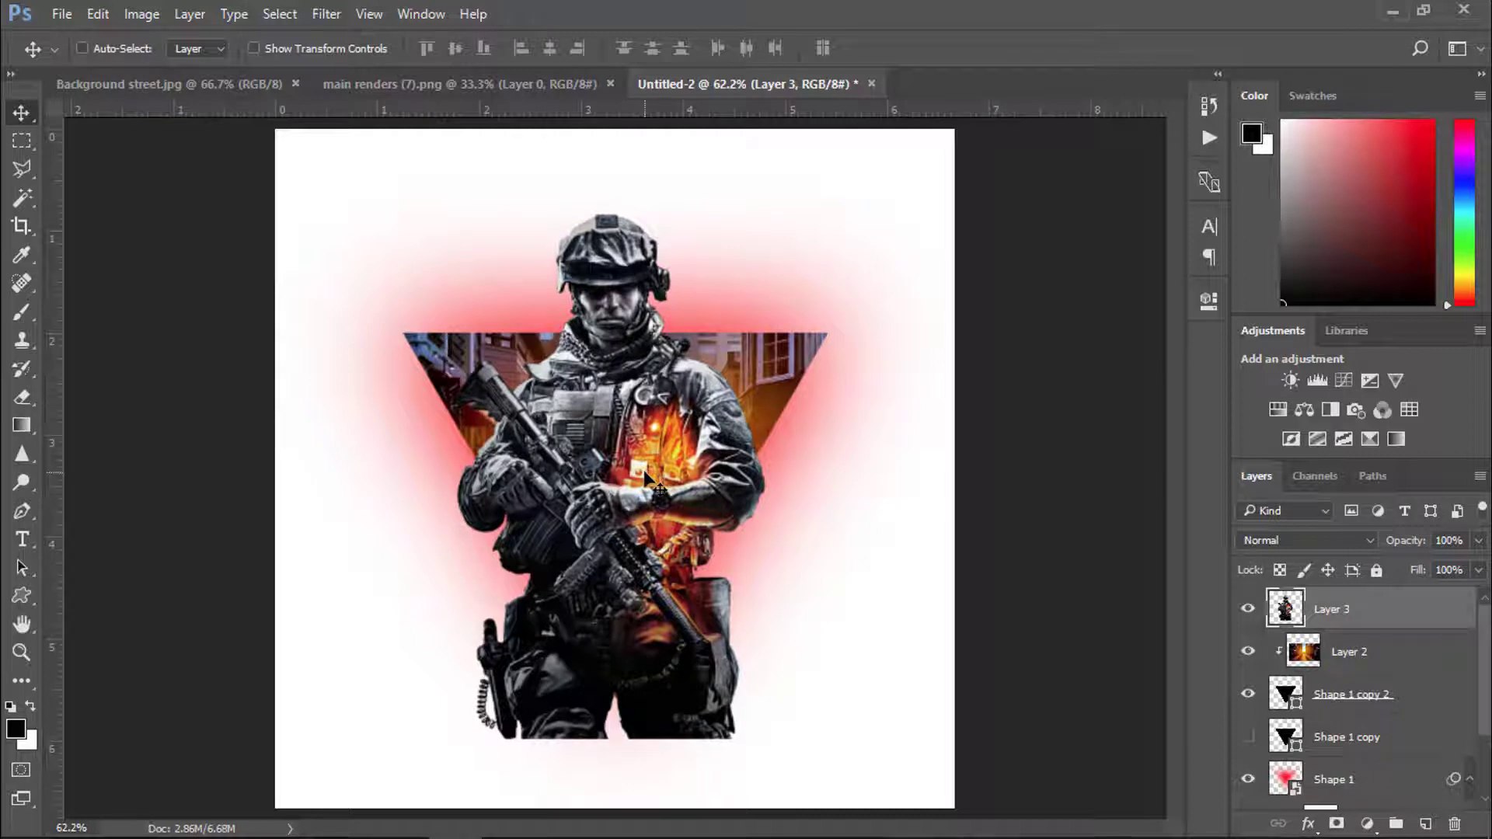
key("Right")
key("Right")
key("Right")
key("Down")
key("Down")
key("Down")
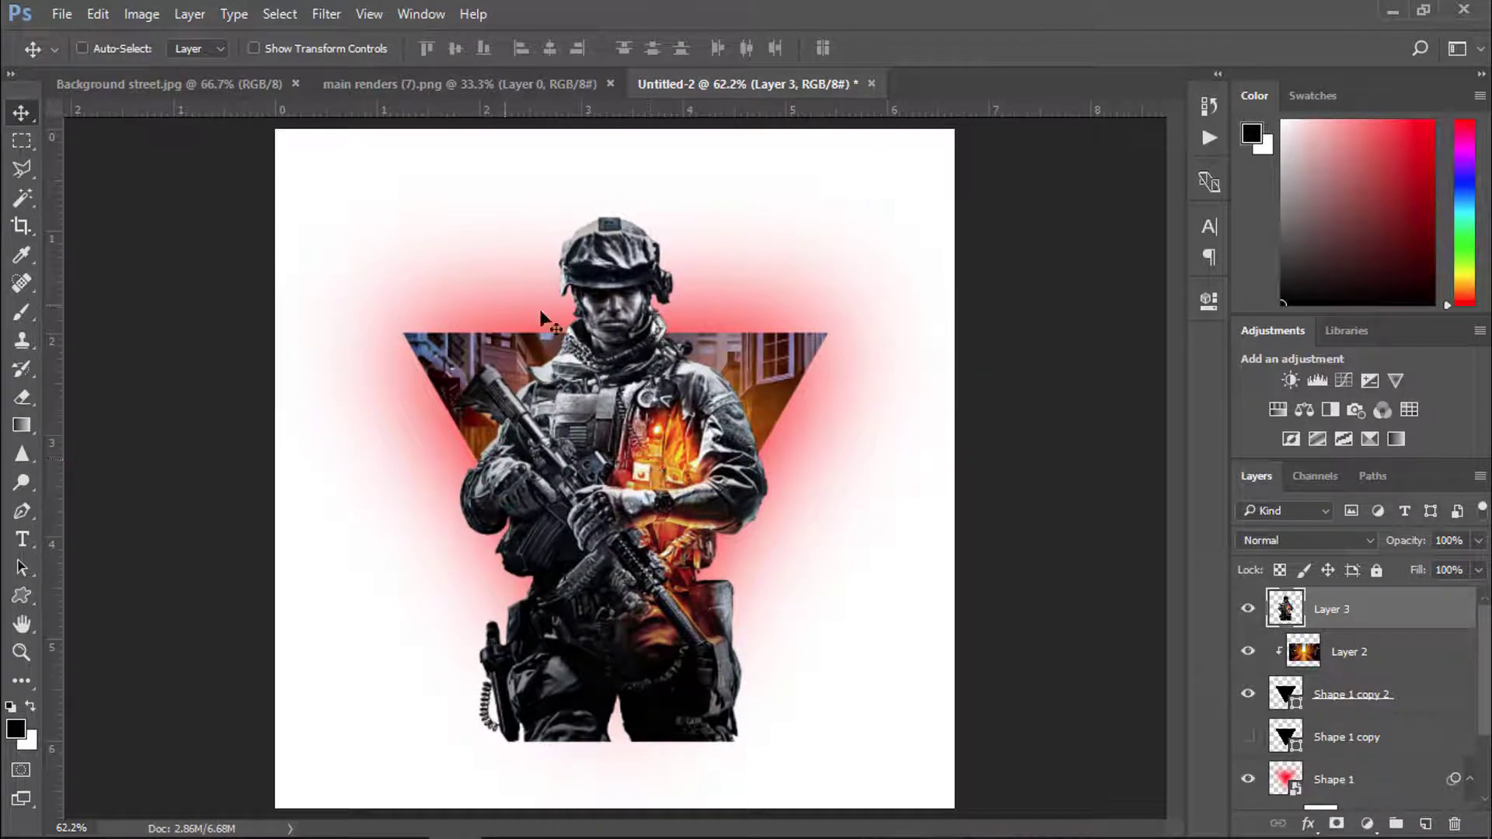
- Add a layer mask to the soldier layer, Layer 3, from the outline of the Shape 1 copy 2 triangle
scroll(1332, 755, "down", 1)
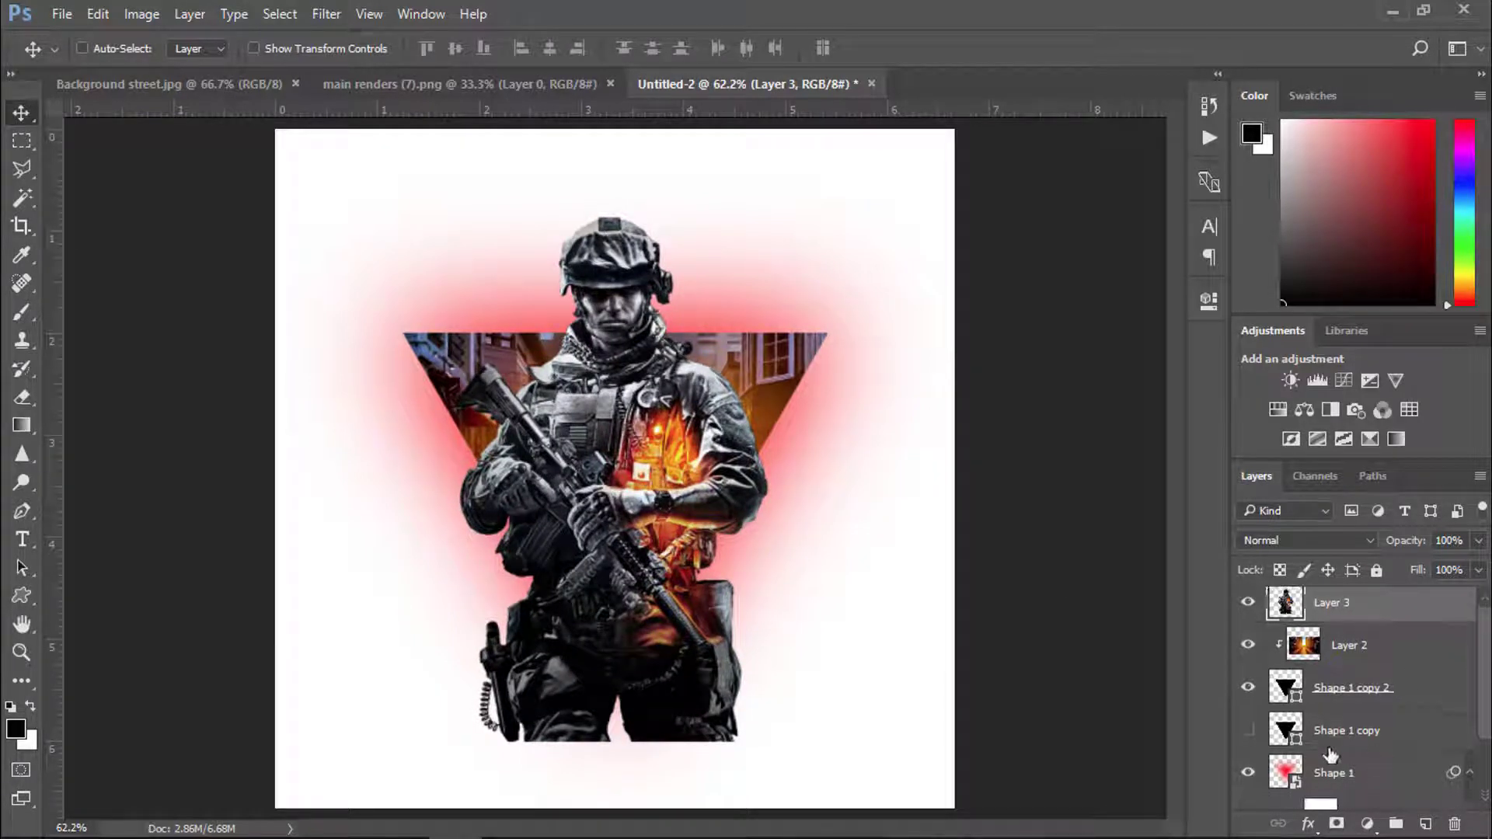
left_click(1285, 689, "ctrl")
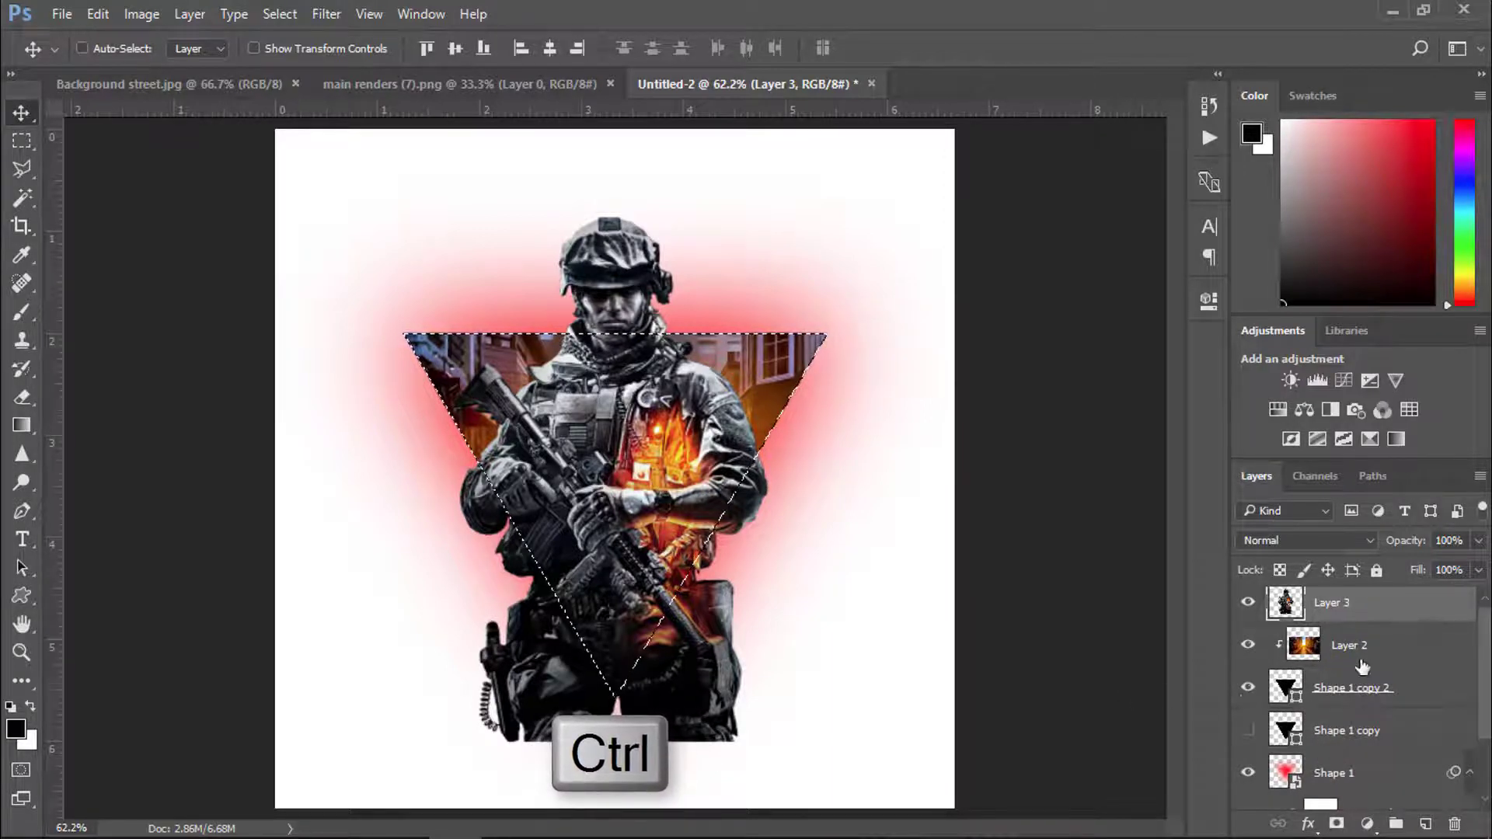
left_click(1337, 824)
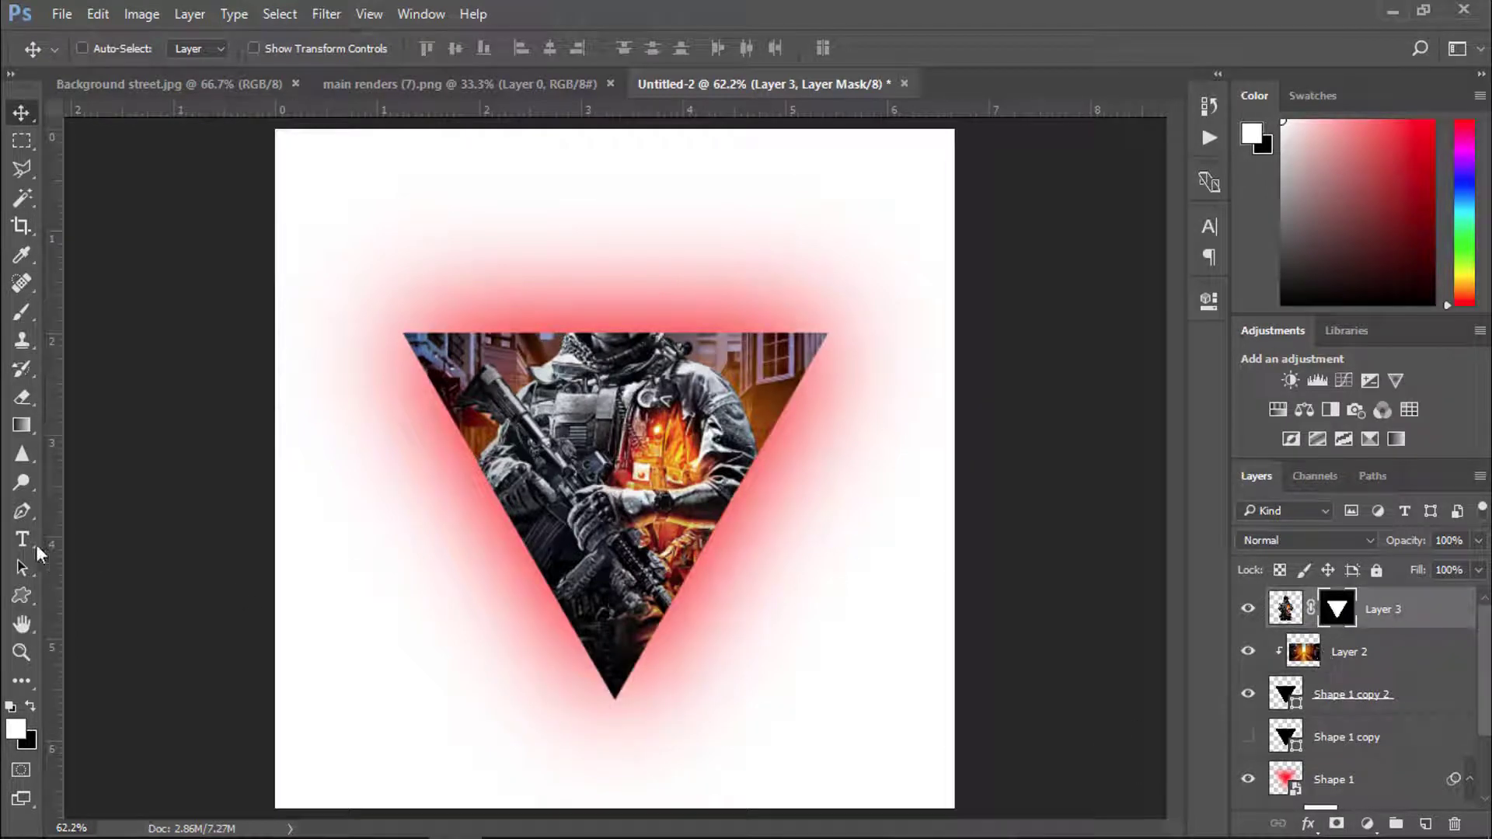
- Paint the soldier layer's mask with a size 45 white brush to reveal the head and helmet above the triangle
left_click(29, 317)
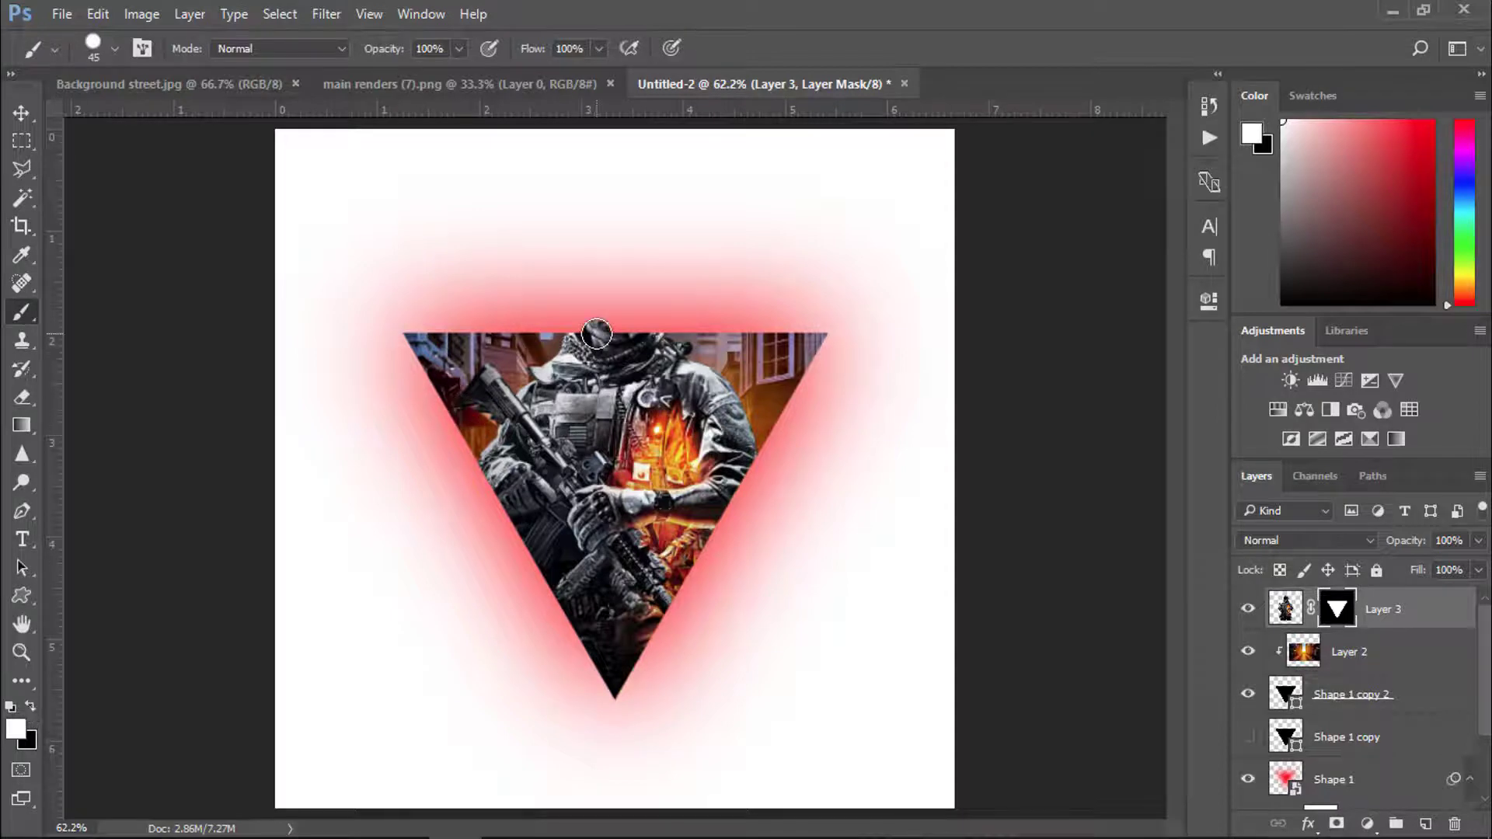
mouse_move(585, 327)
left_mouse_down()
mouse_move(603, 241)
mouse_move(670, 274)
left_mouse_up()
scroll(559, 345, "up", 2)
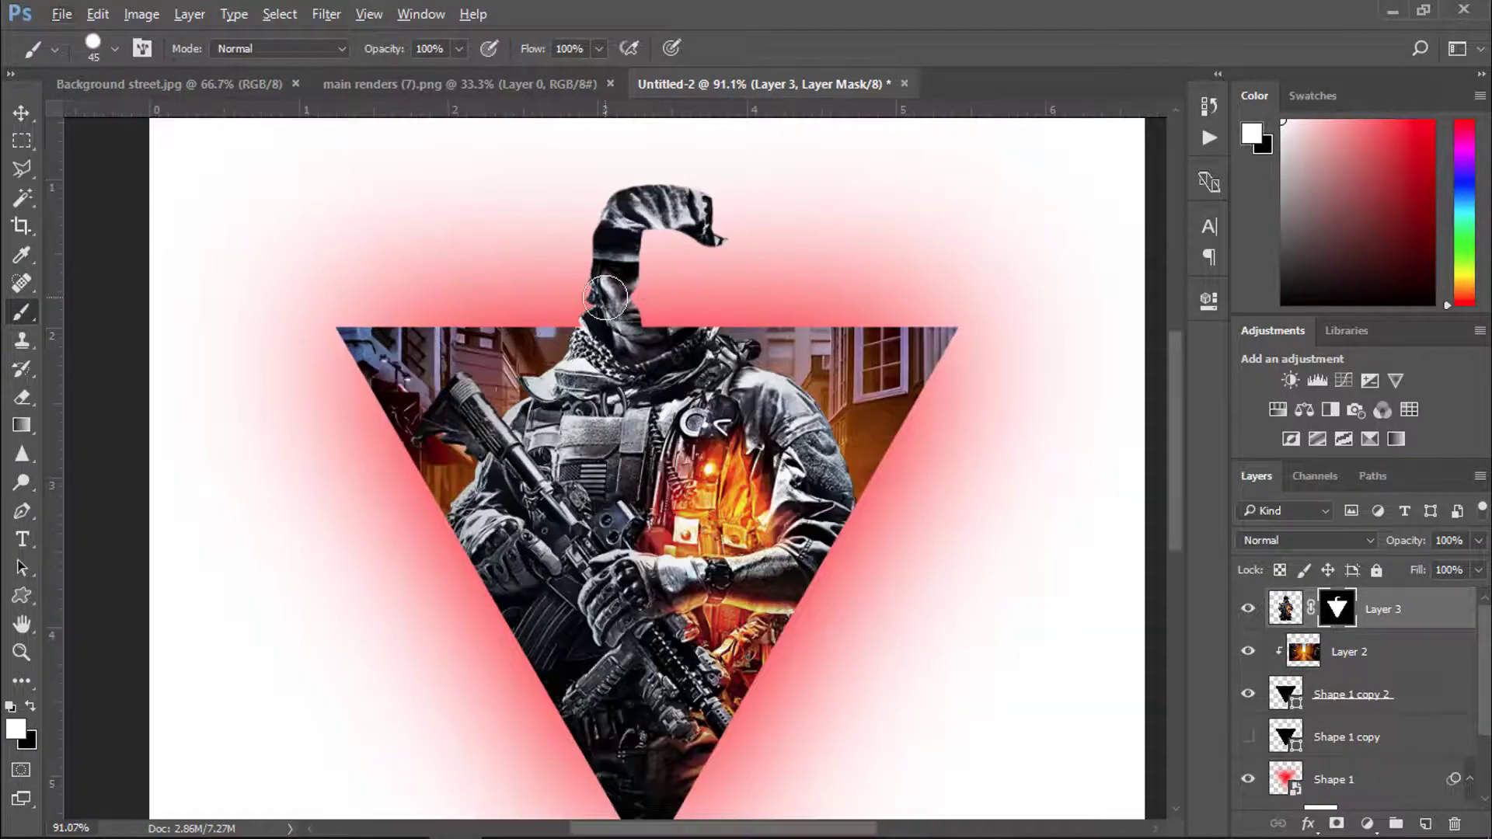
mouse_move(558, 282)
left_mouse_down()
mouse_move(579, 208)
mouse_move(709, 171)
mouse_move(740, 203)
mouse_move(701, 288)
mouse_move(714, 317)
mouse_move(703, 275)
mouse_move(663, 240)
mouse_move(653, 334)
left_mouse_up()
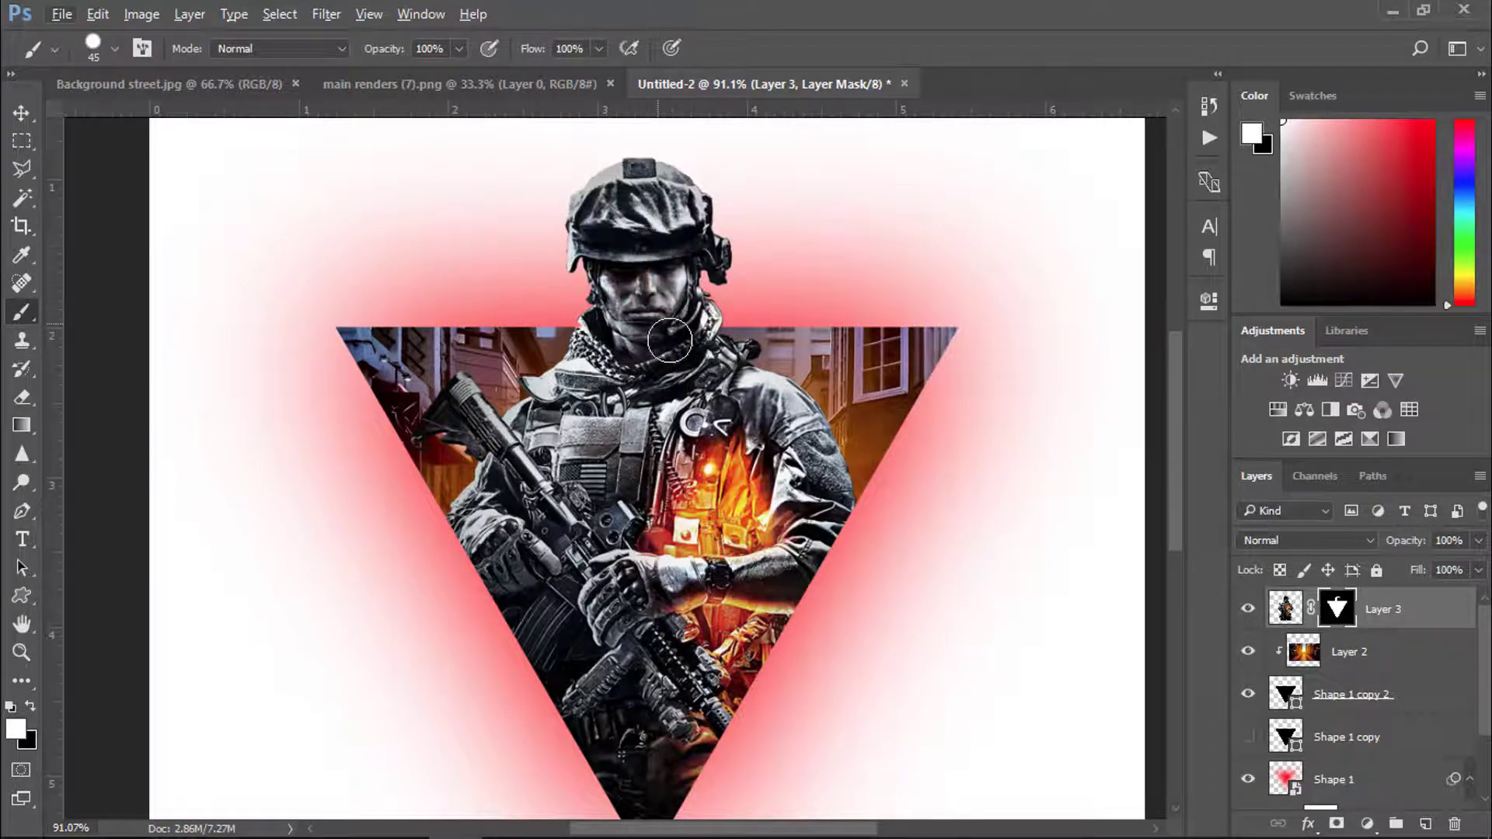
- Reveal the elbow beyond the triangle's right edge on the mask in white, and hide the stray area beneath it in black
scroll(513, 528, "down", 1)
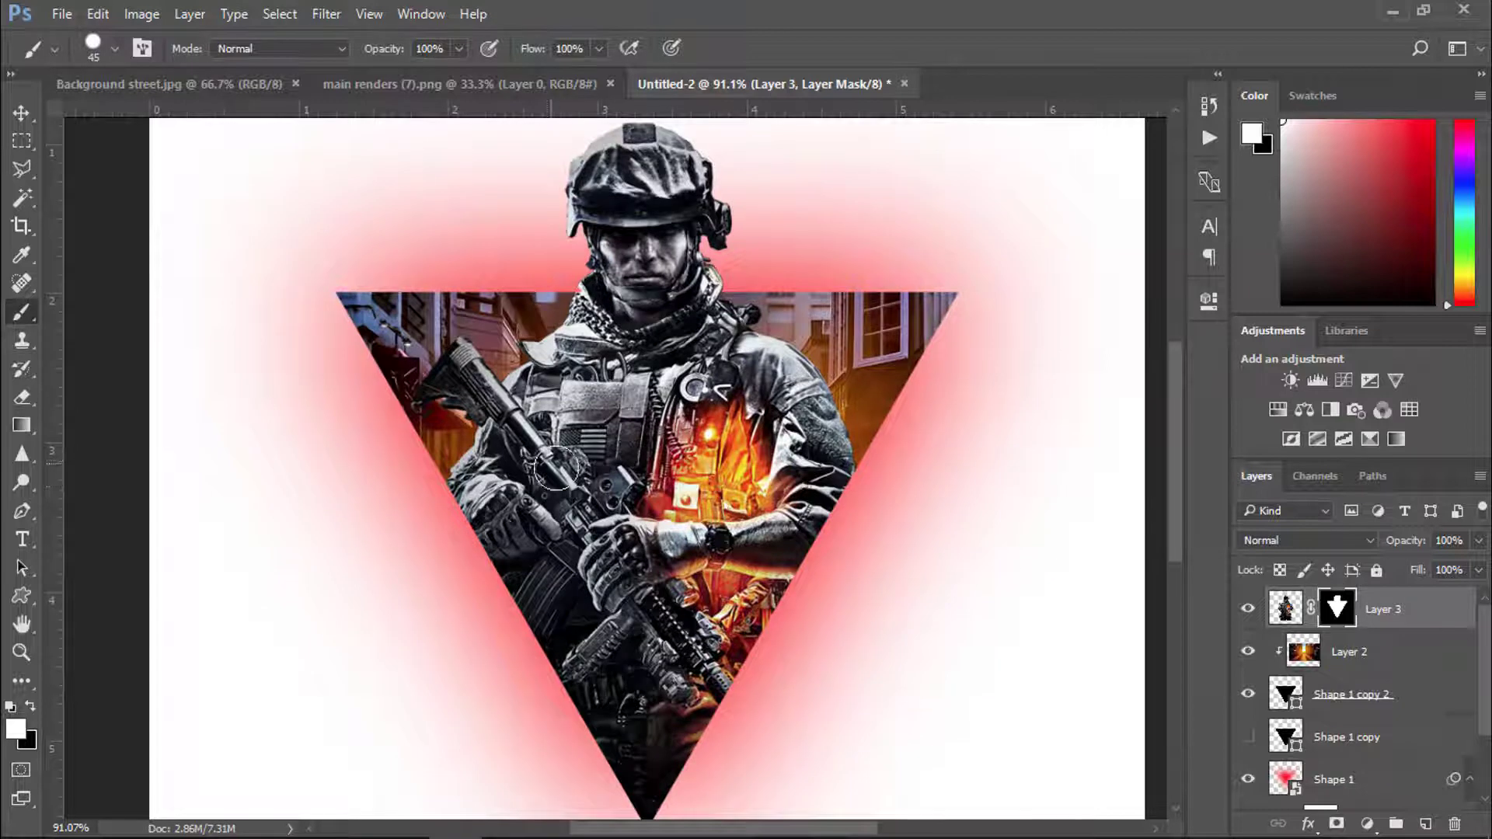
scroll(816, 464, "down", 1)
mouse_move(816, 464)
left_mouse_down()
mouse_move(853, 470)
mouse_move(859, 513)
mouse_move(846, 551)
mouse_move(806, 574)
mouse_move(840, 522)
left_mouse_up()
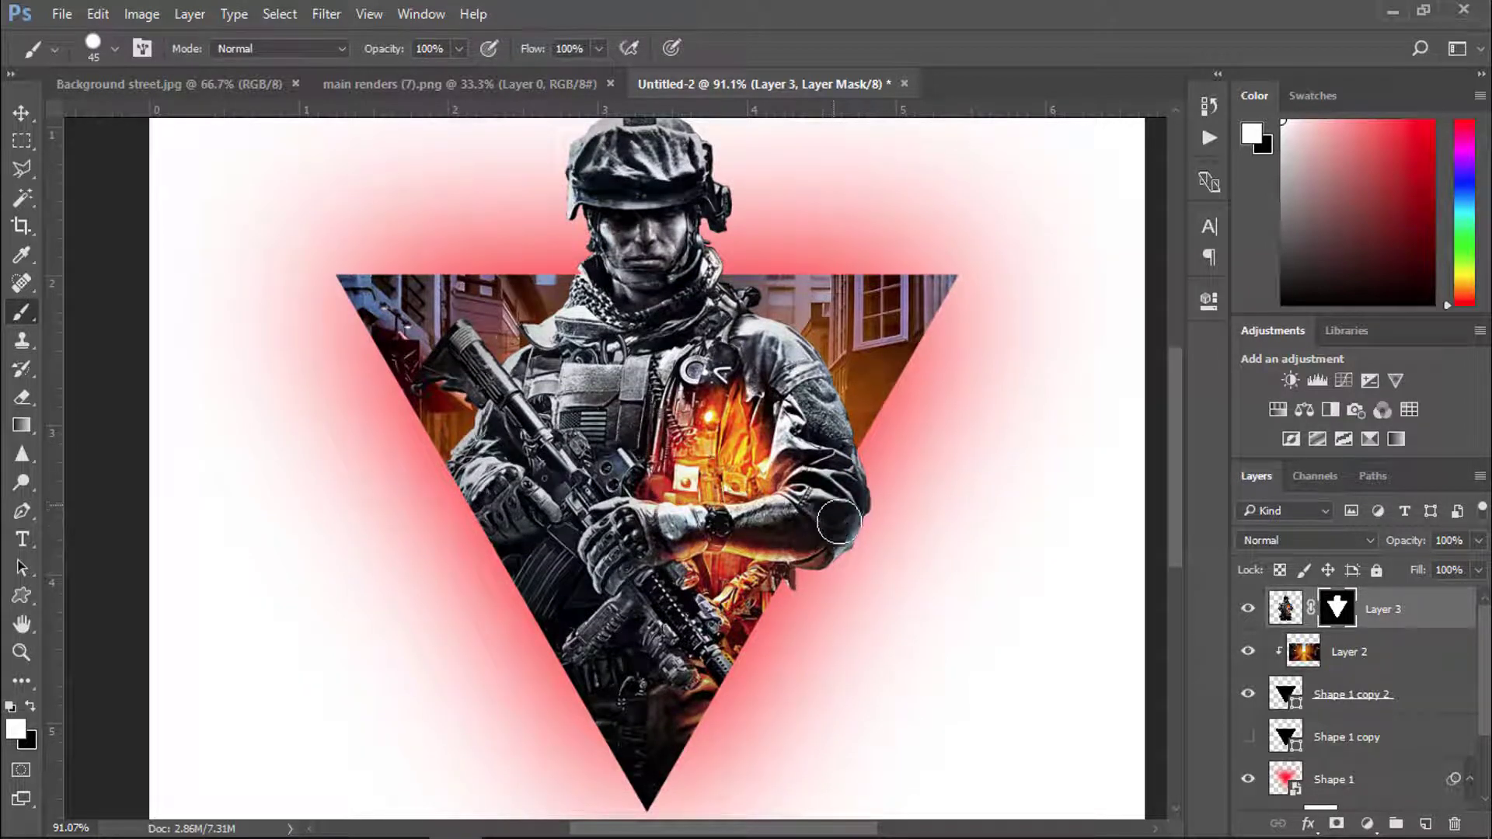
key("x")
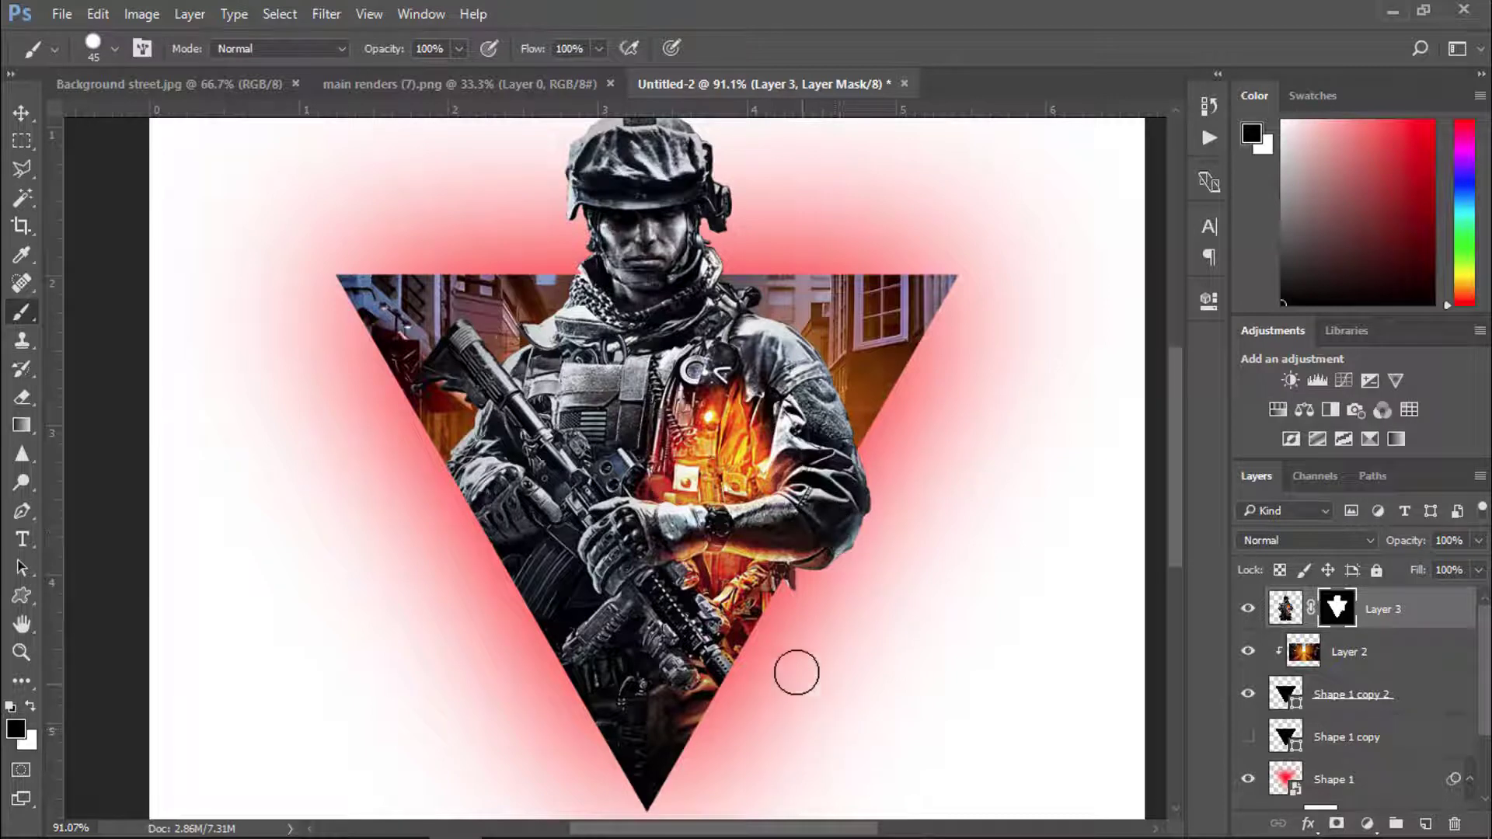
scroll(812, 653, "up", 2)
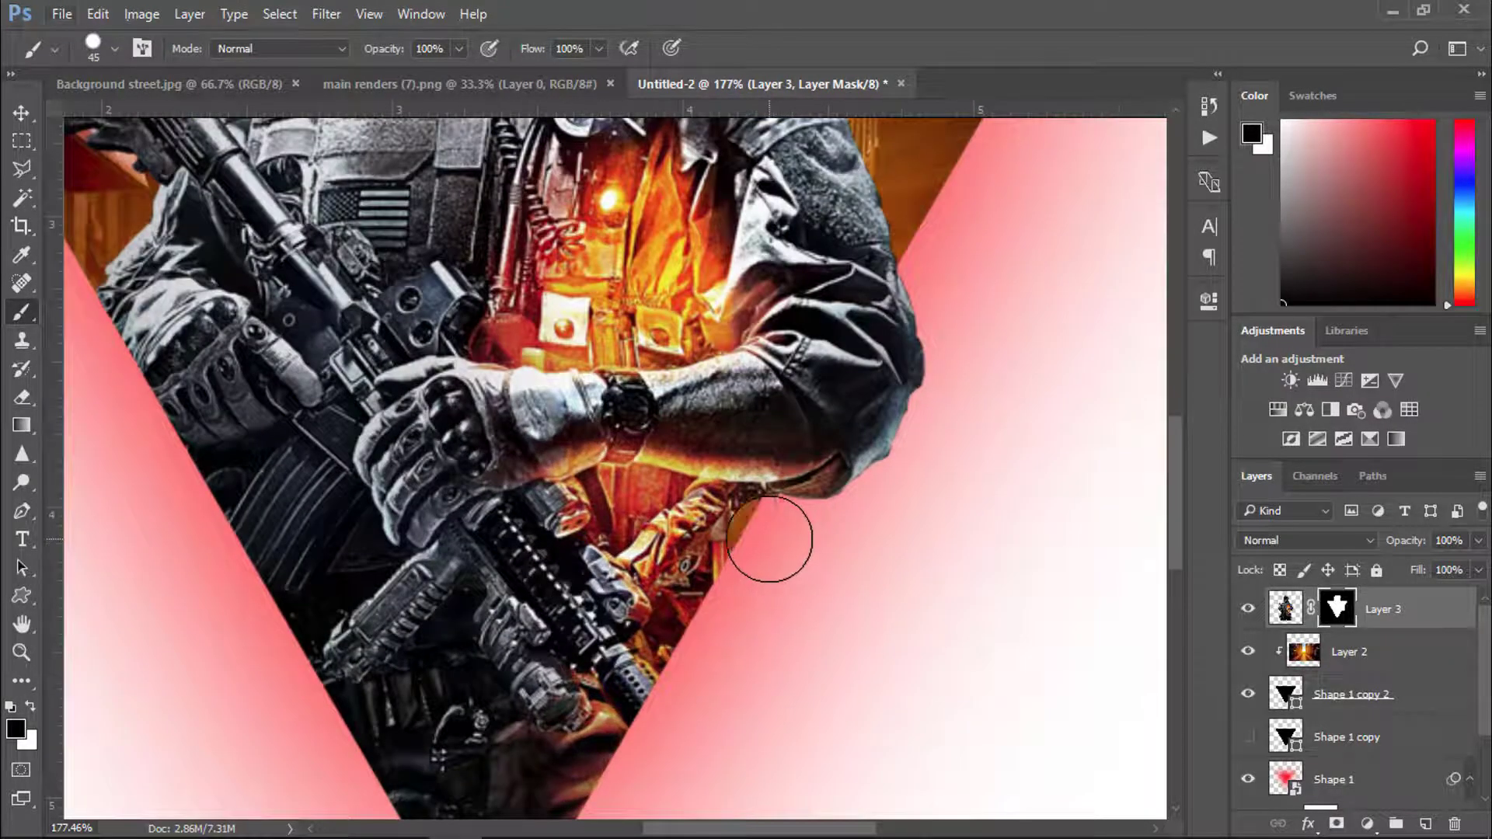
key("z")
key("x")
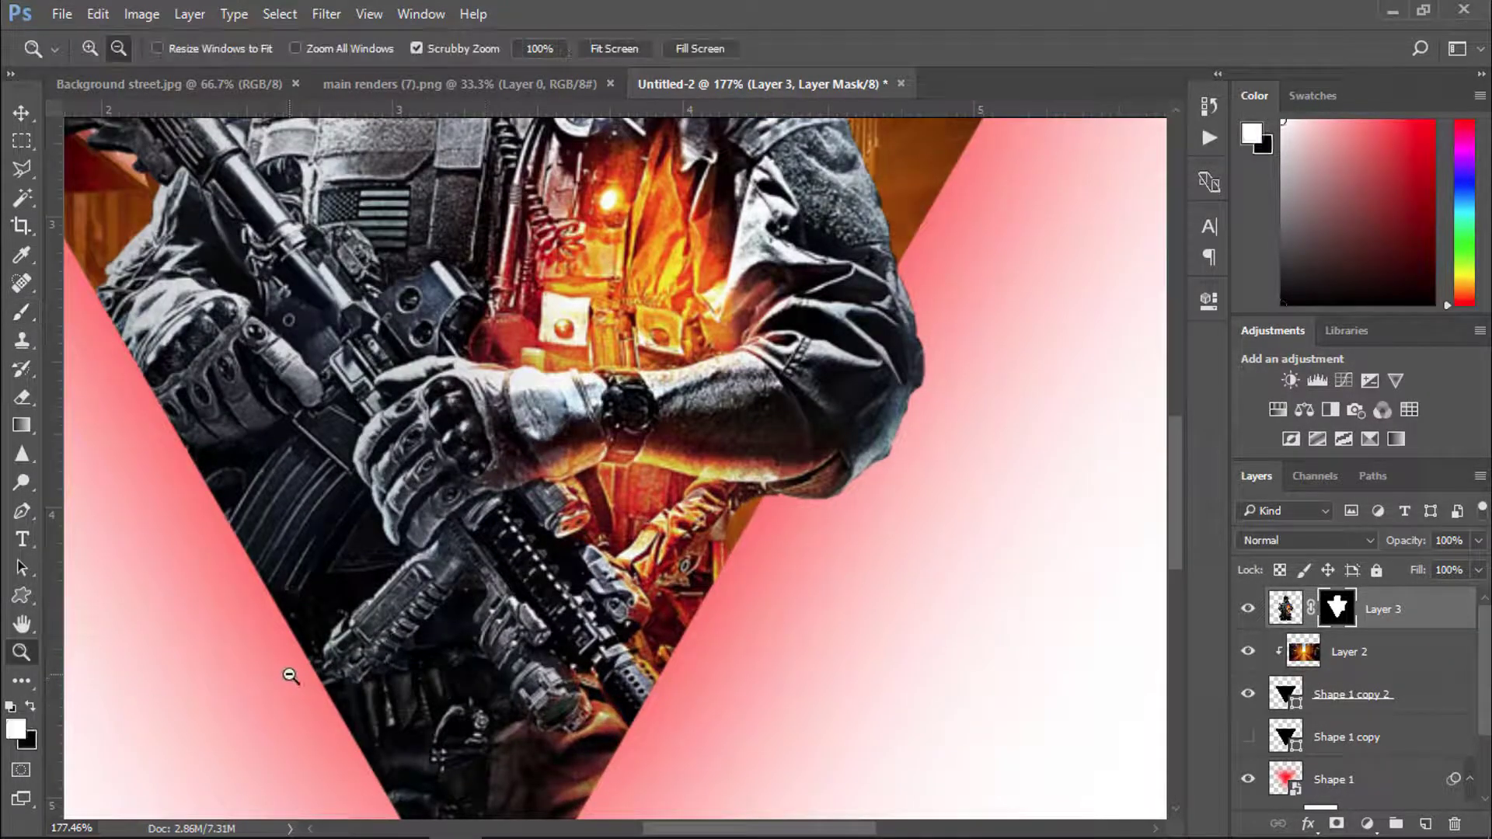
- Reveal the rifle's suppressor beyond the triangle's right edge by painting the soldier layer's mask with a size 20 white brush
left_click(22, 312)
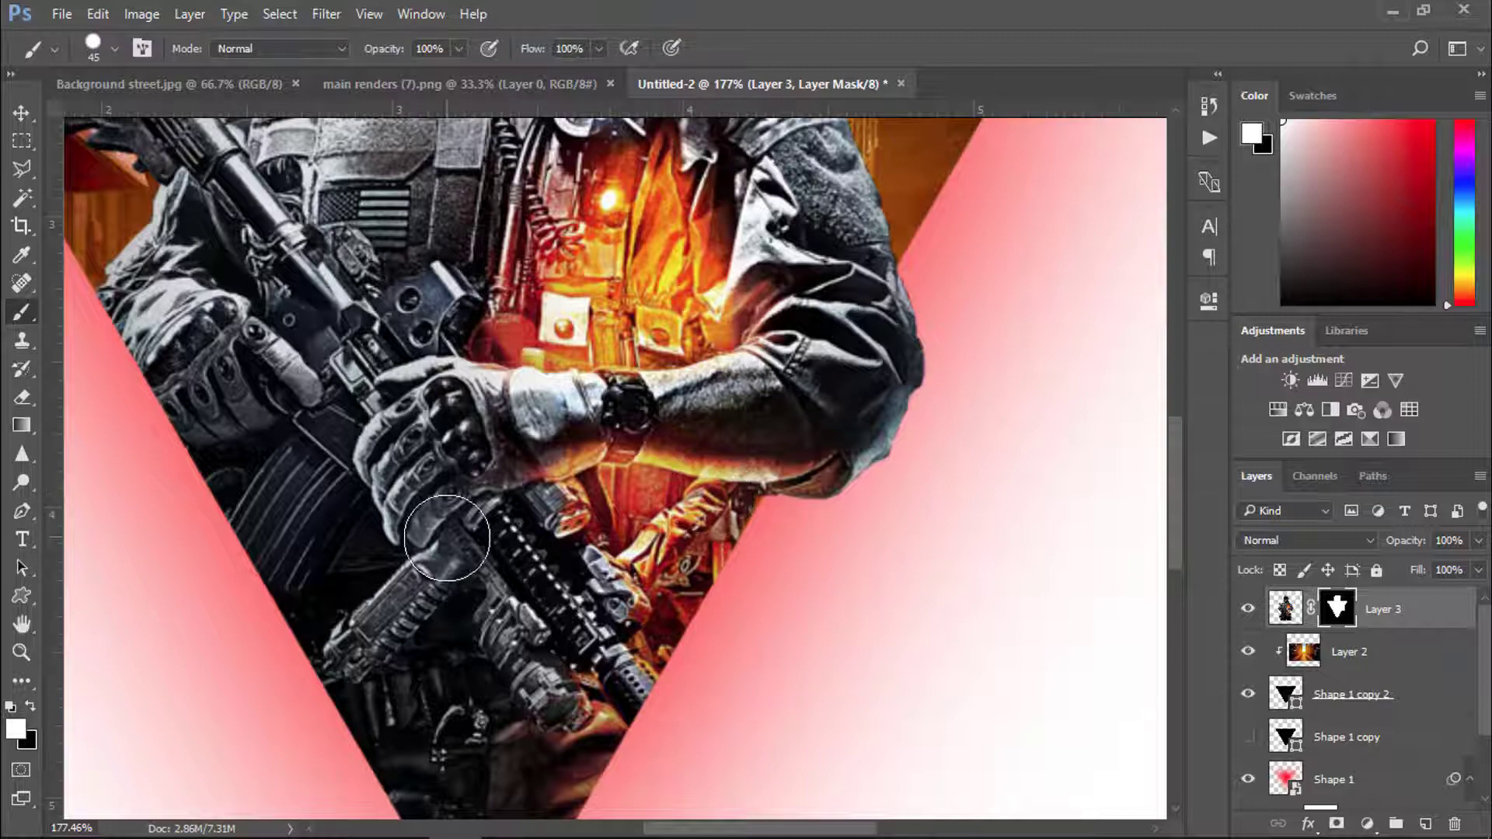
scroll(712, 490, "down", 1)
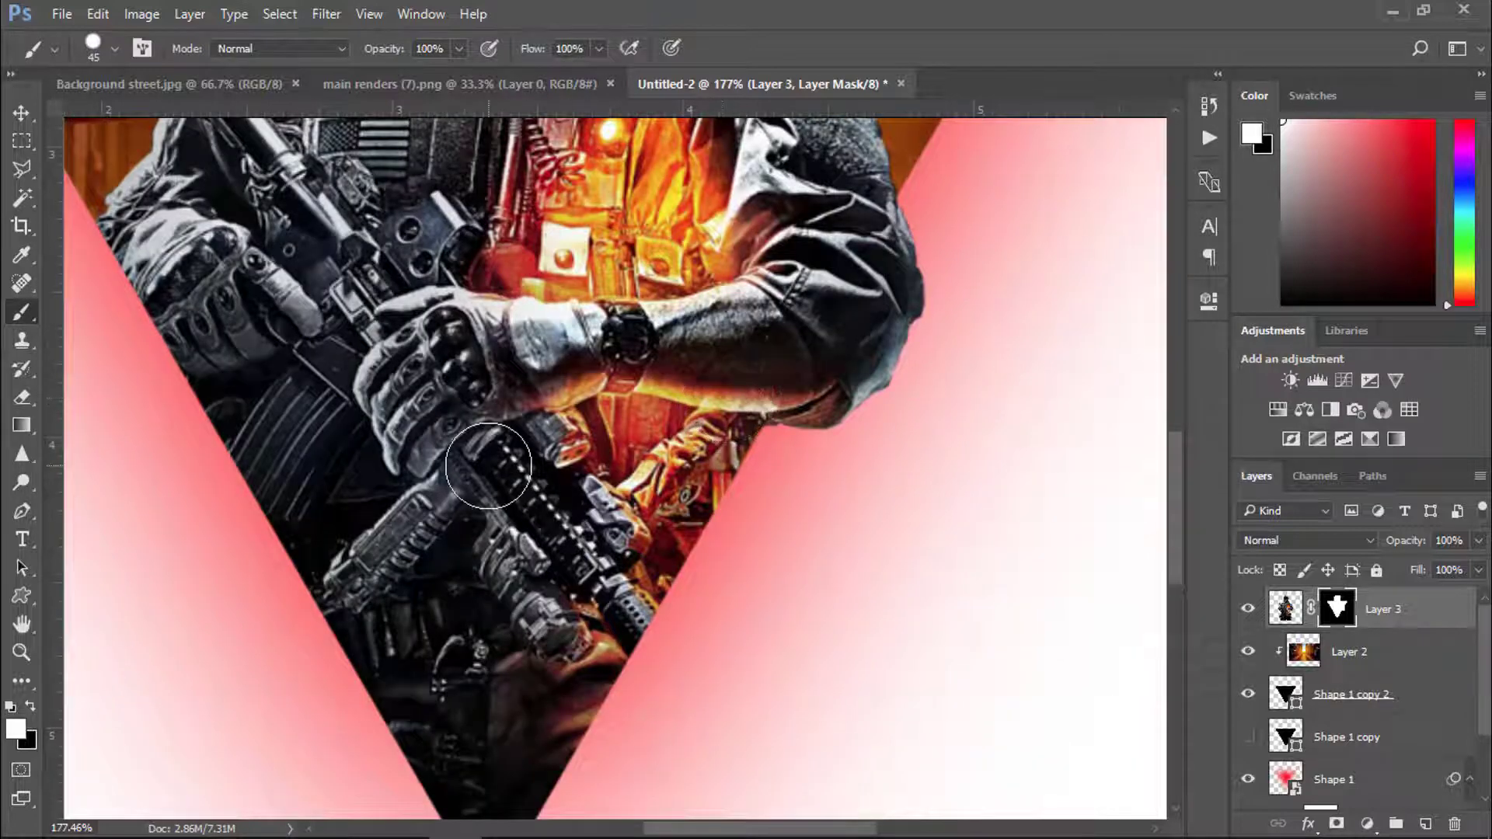
scroll(723, 435, "down", 2)
scroll(662, 496, "up", 1)
scroll(659, 493, "up", 1)
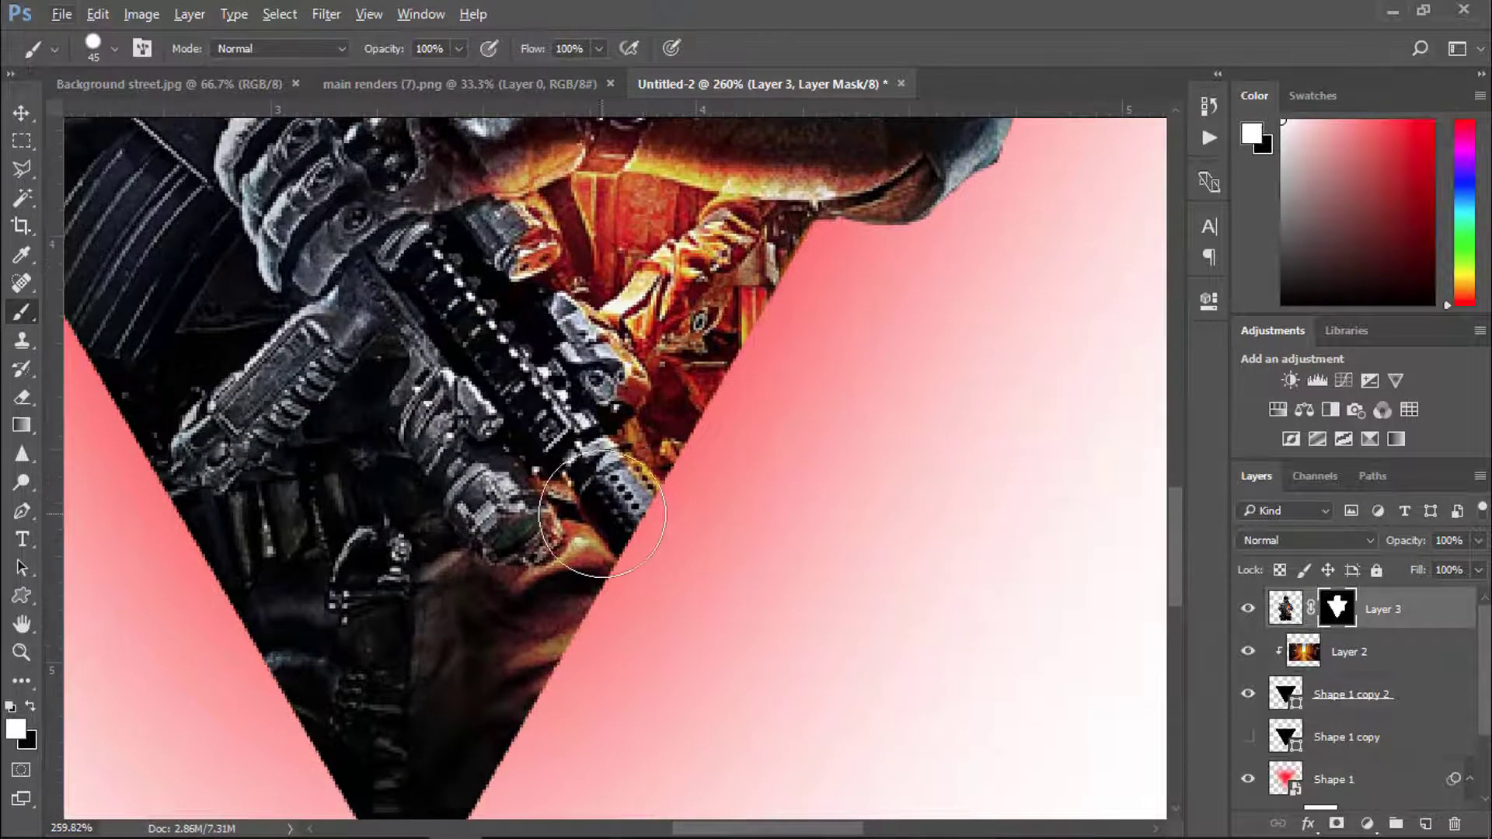
key("bracketleft")
key("bracketleft")
key("bracketleft")
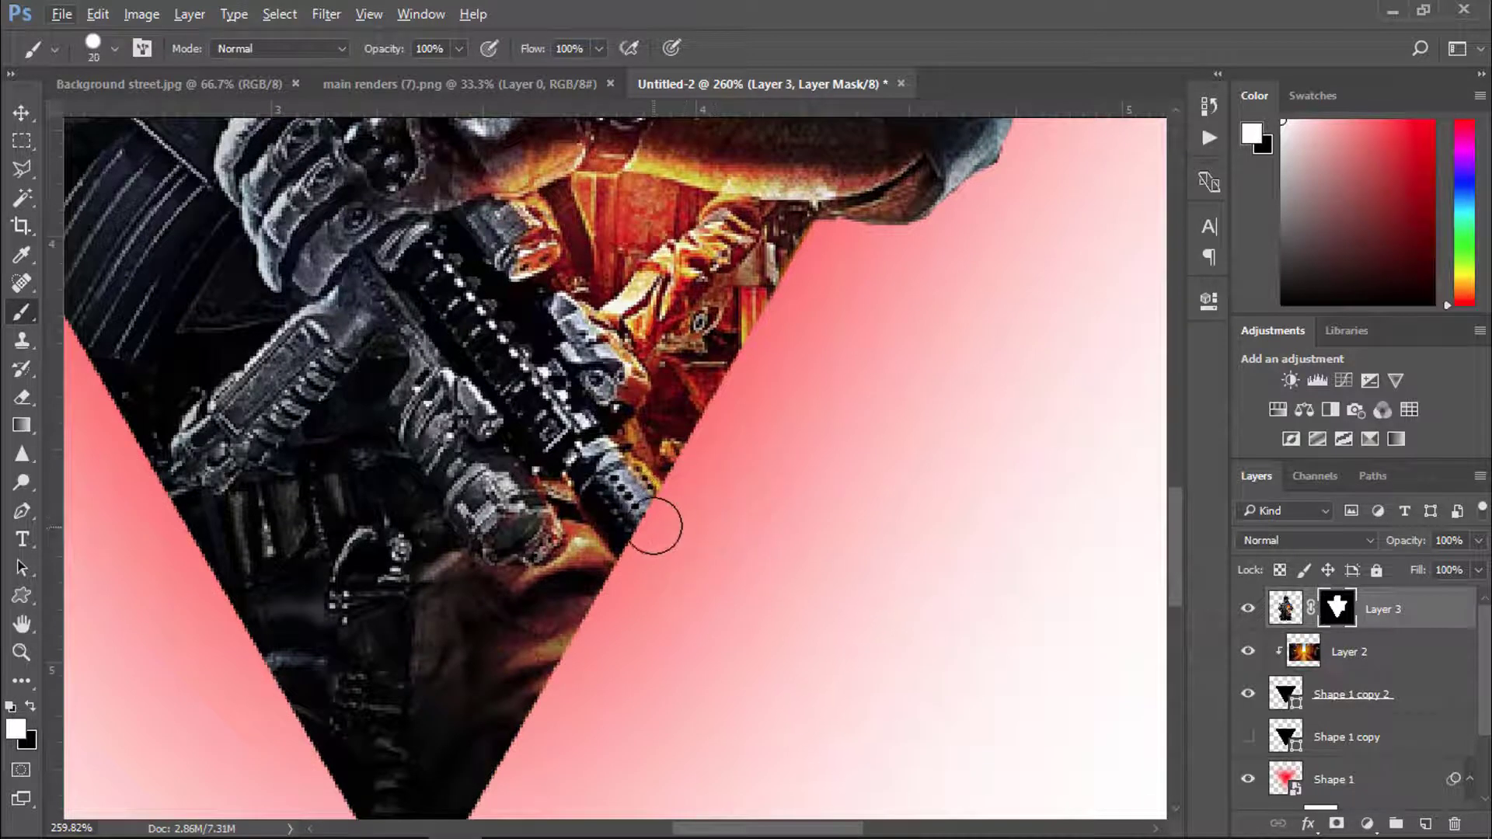
left_click_drag(638, 480, 734, 610)
mouse_move(632, 548)
left_mouse_down()
mouse_move(717, 646)
mouse_move(735, 647)
mouse_move(740, 631)
mouse_move(660, 545)
mouse_move(649, 514)
left_mouse_up()
- Refine the suppressor's edges and fully reveal its muzzle end on the layer mask with a size 10 brush
scroll(684, 559, "up", 2)
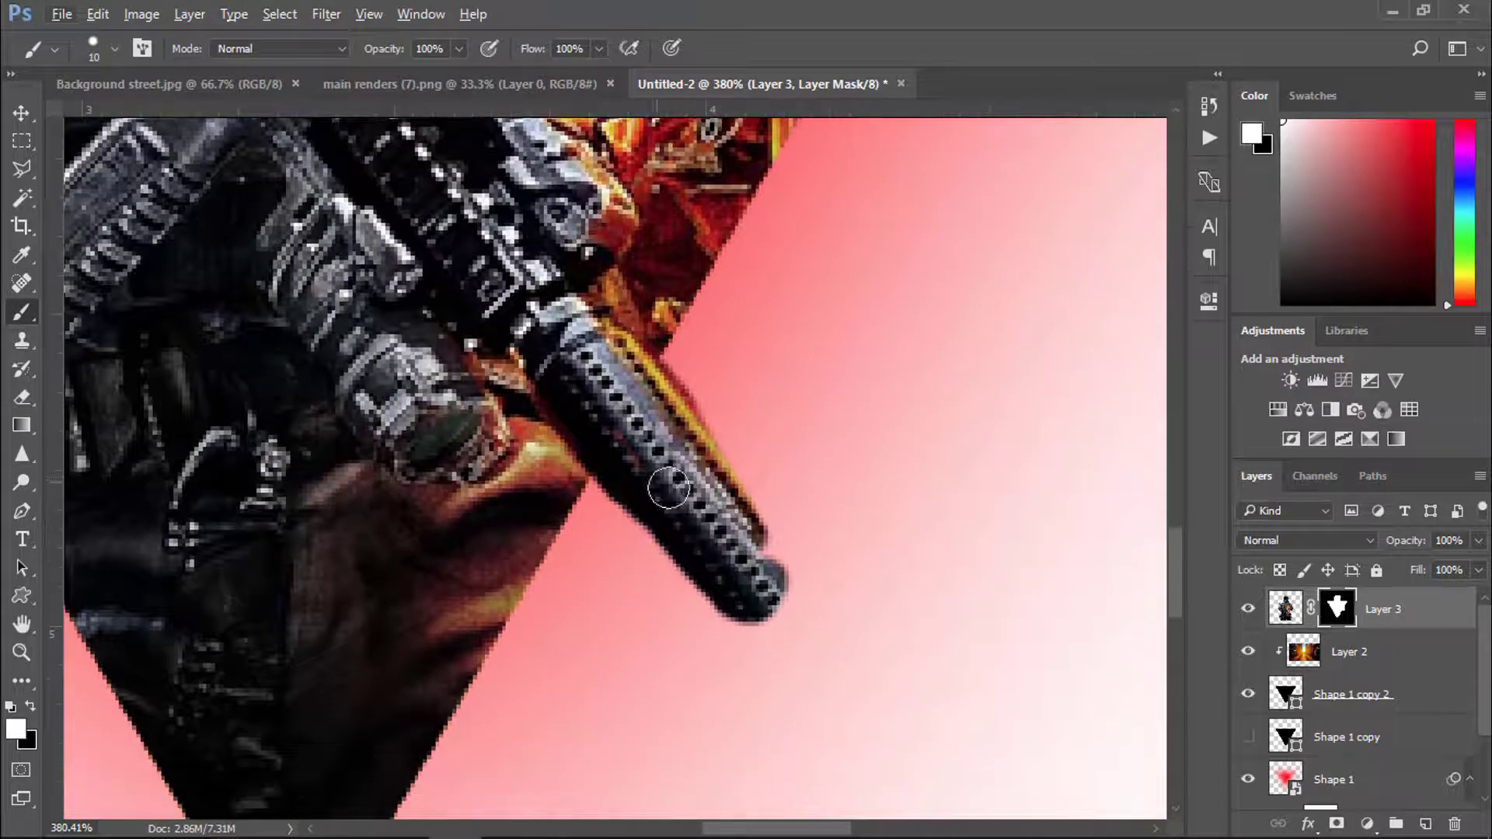
mouse_move(736, 518)
left_mouse_down()
mouse_move(796, 596)
mouse_move(794, 629)
mouse_move(759, 636)
mouse_move(603, 458)
mouse_move(752, 634)
mouse_move(629, 477)
left_mouse_up()
scroll(629, 477, "down", 2)
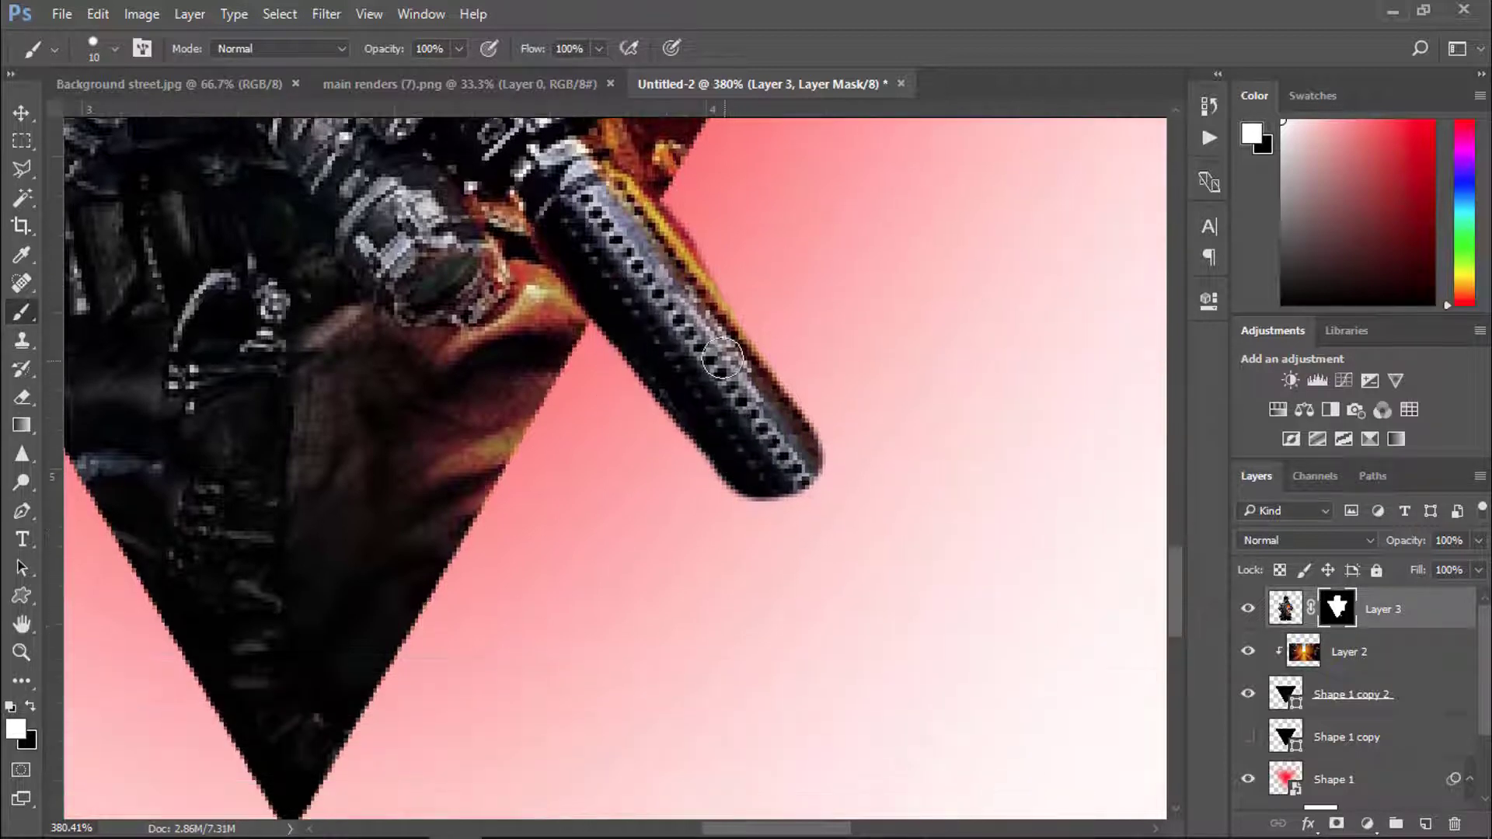
mouse_move(816, 464)
left_mouse_down()
mouse_move(824, 507)
mouse_move(775, 517)
mouse_move(723, 445)
mouse_move(742, 468)
mouse_move(760, 440)
mouse_move(794, 479)
mouse_move(848, 446)
mouse_move(803, 489)
left_mouse_up()
scroll(739, 444, "down", 1)
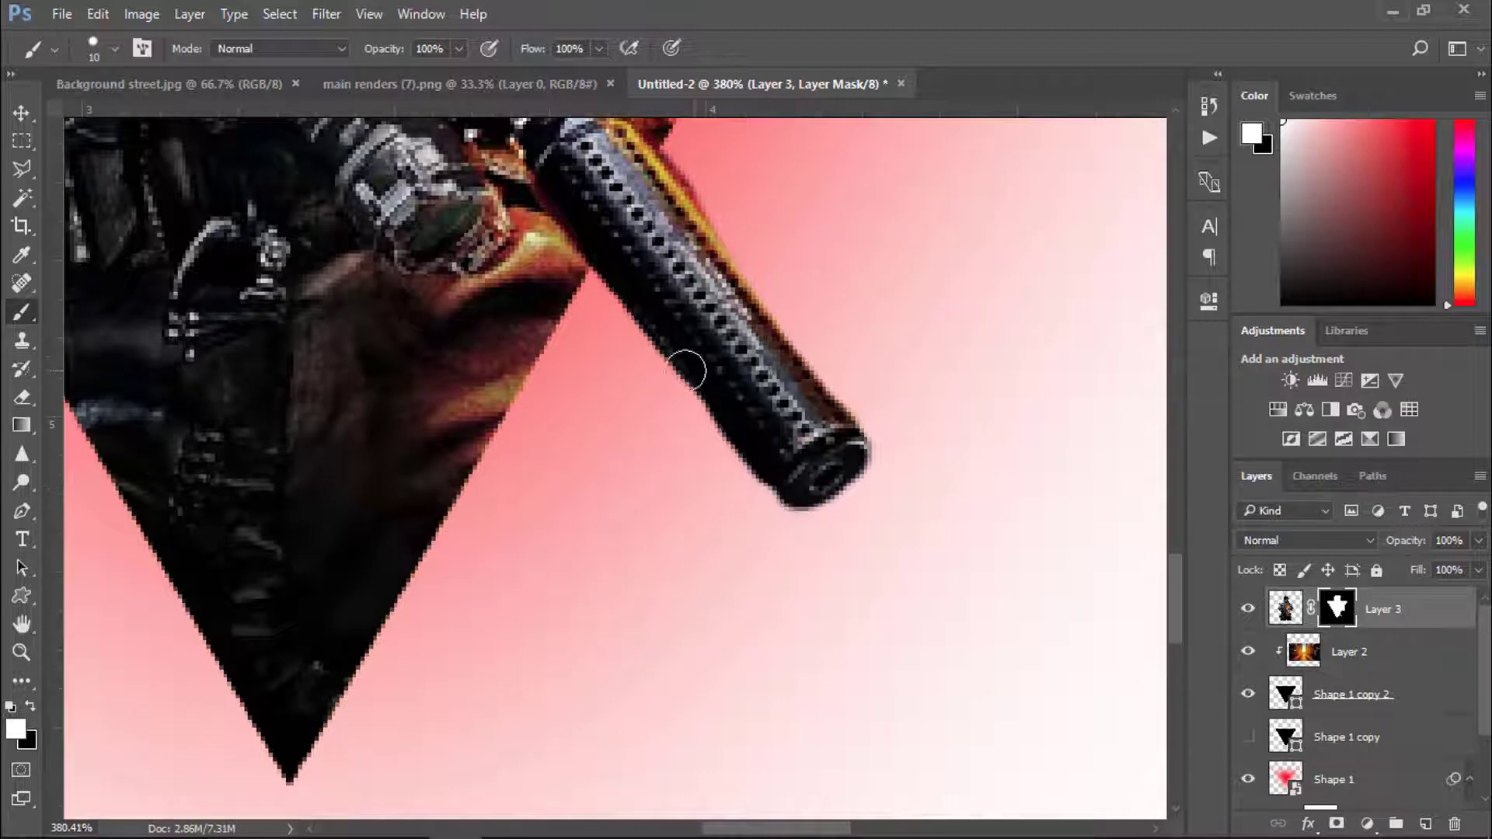
mouse_move(741, 408)
left_mouse_down()
mouse_move(797, 490)
mouse_move(750, 426)
left_mouse_up()
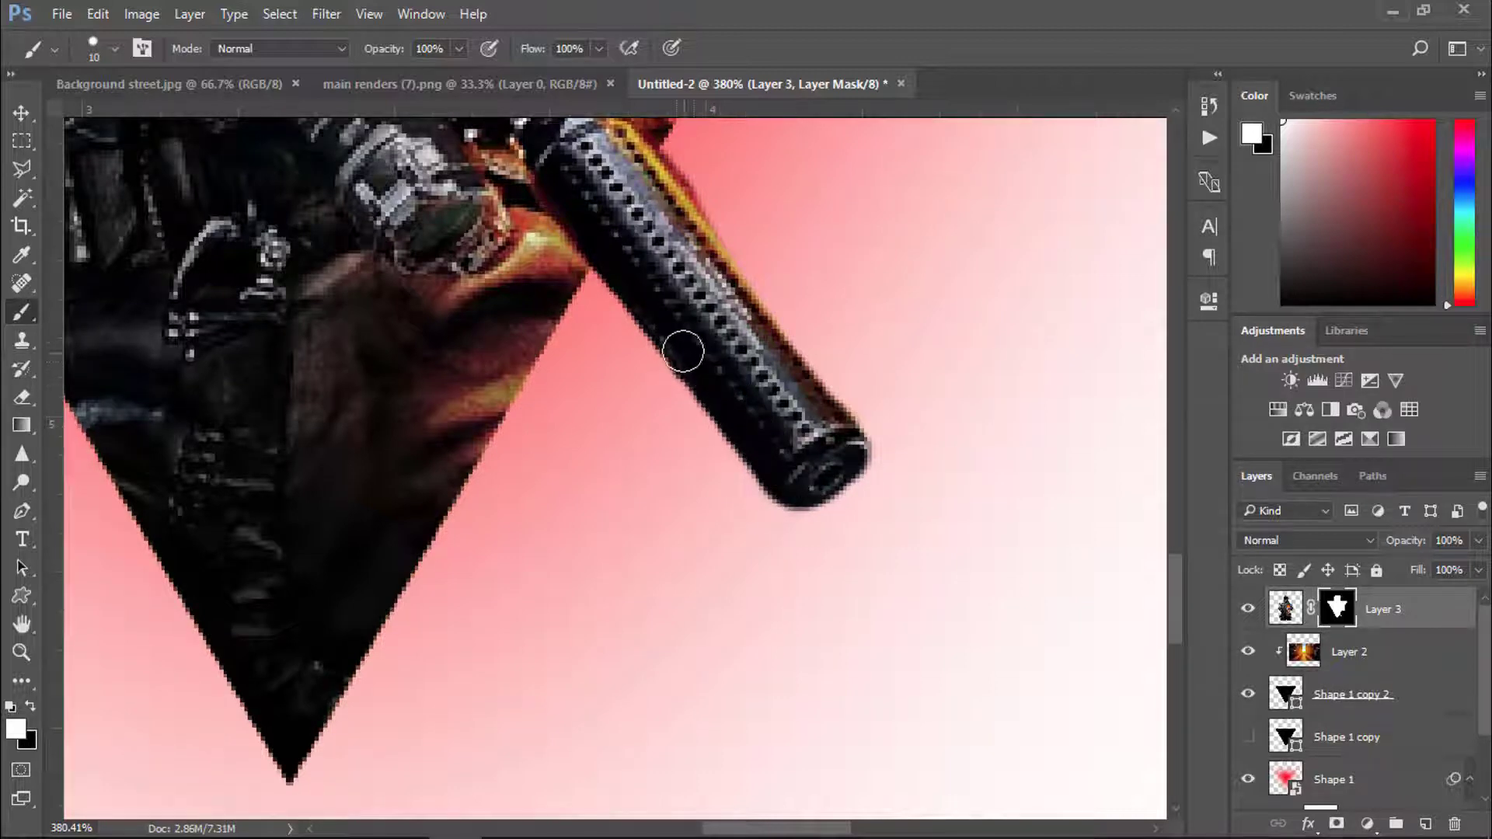
scroll(628, 292, "up", 1)
scroll(628, 291, "up", 2)
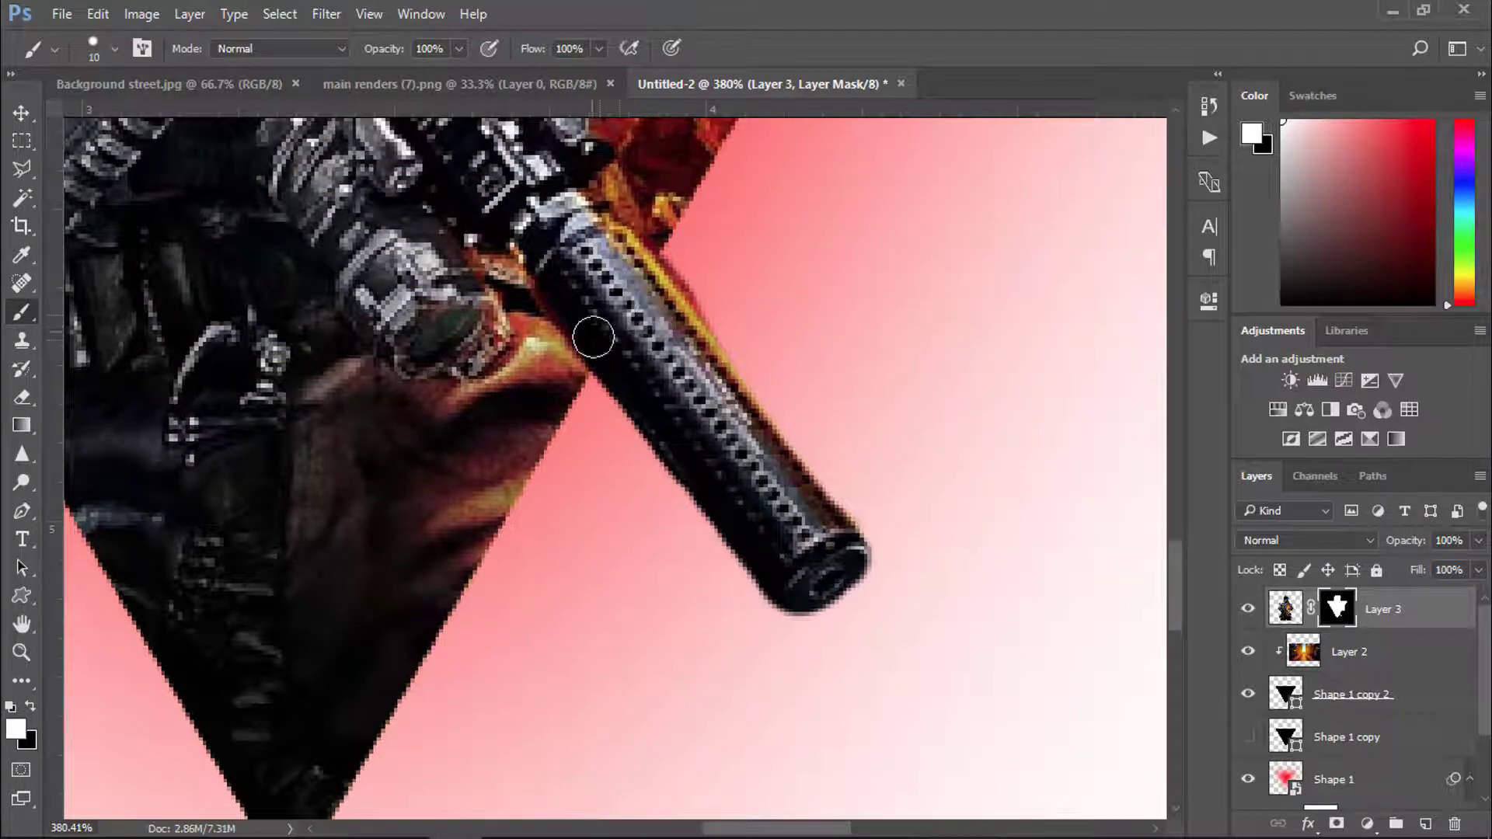
left_click_drag(610, 362, 782, 573)
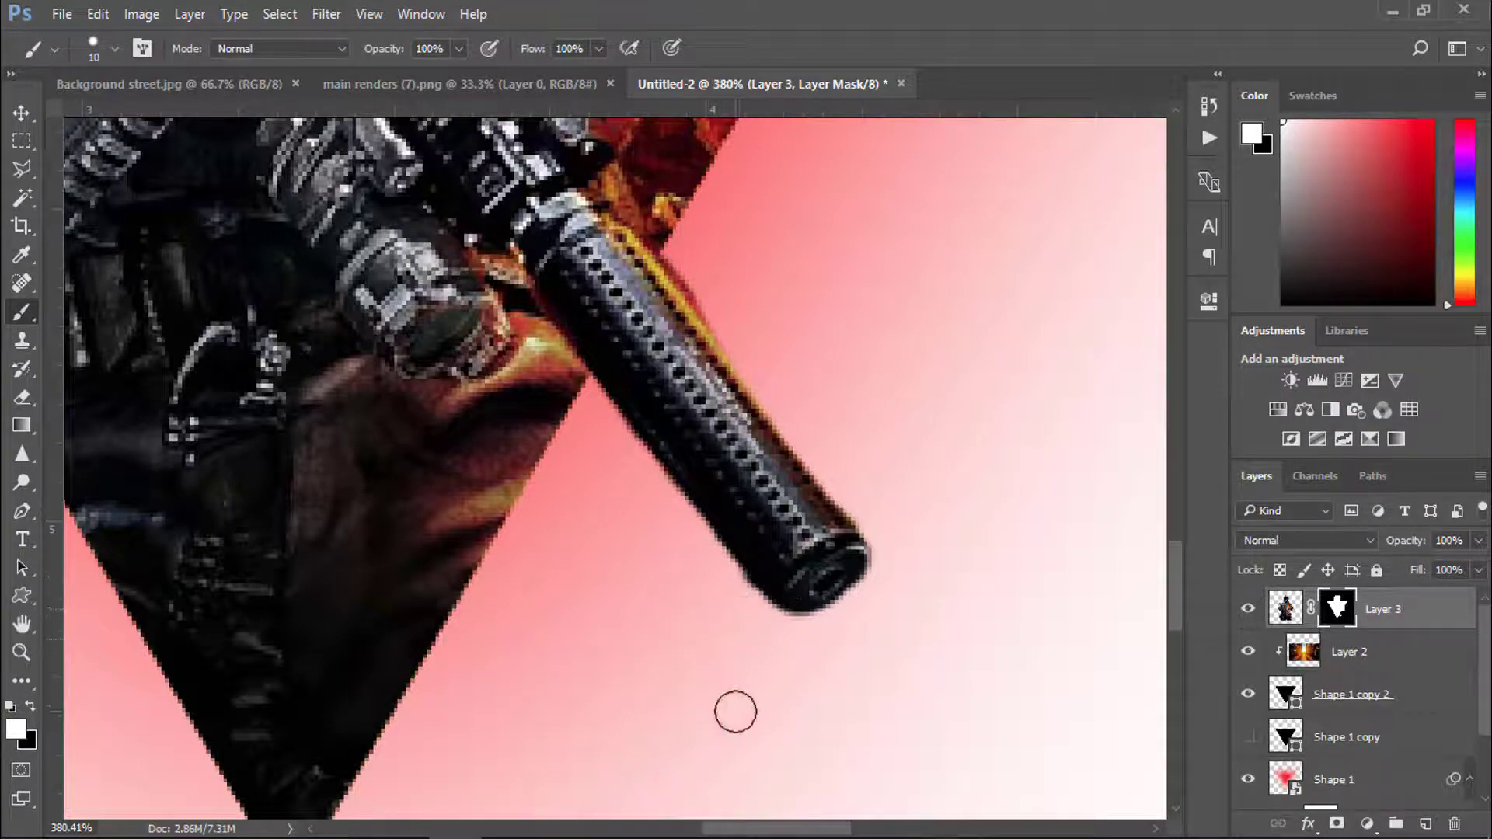
scroll(733, 710, "up", 3)
key("x")
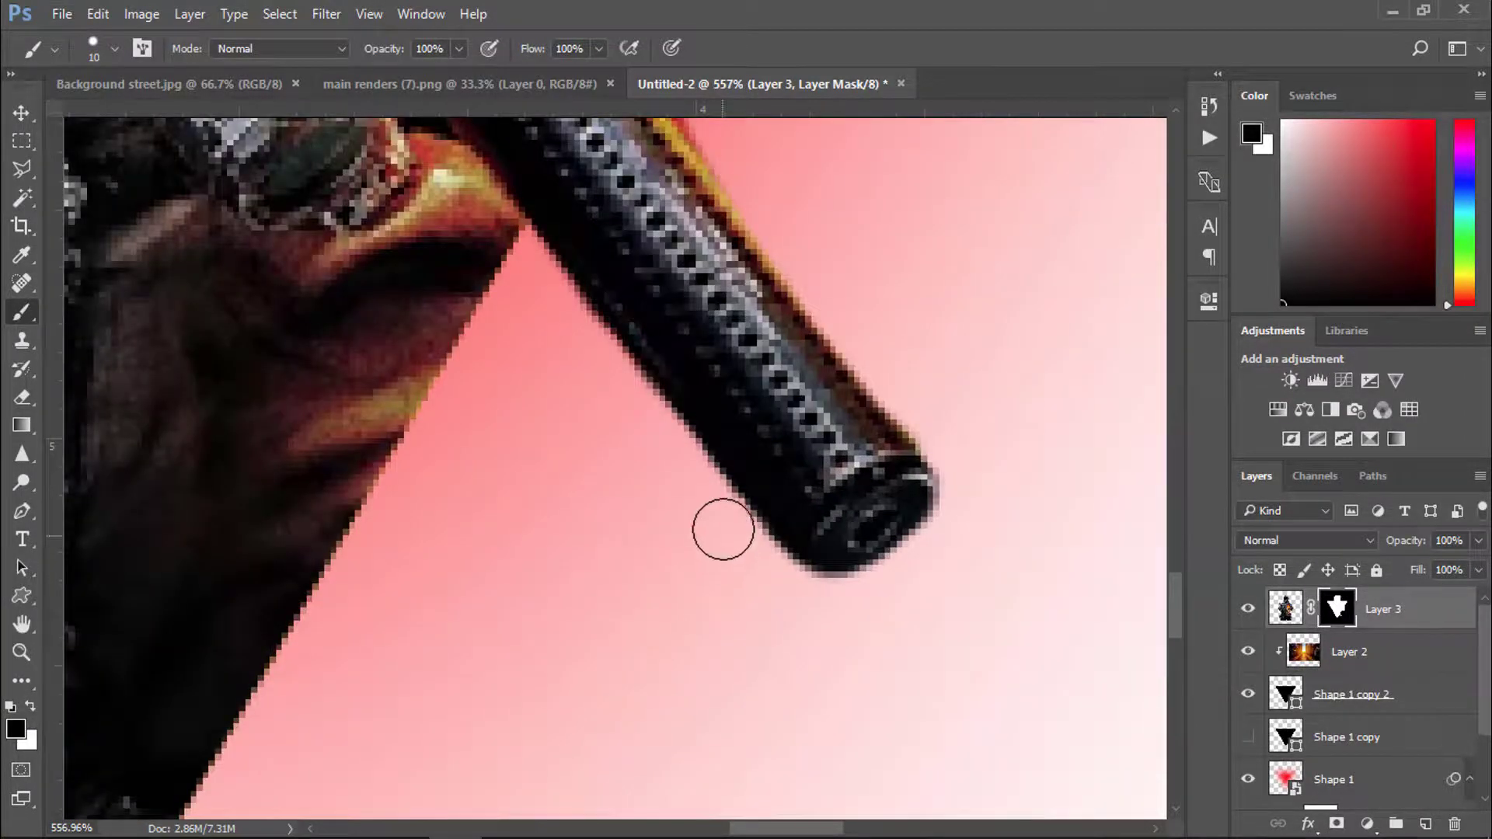
key("ctrl+0")
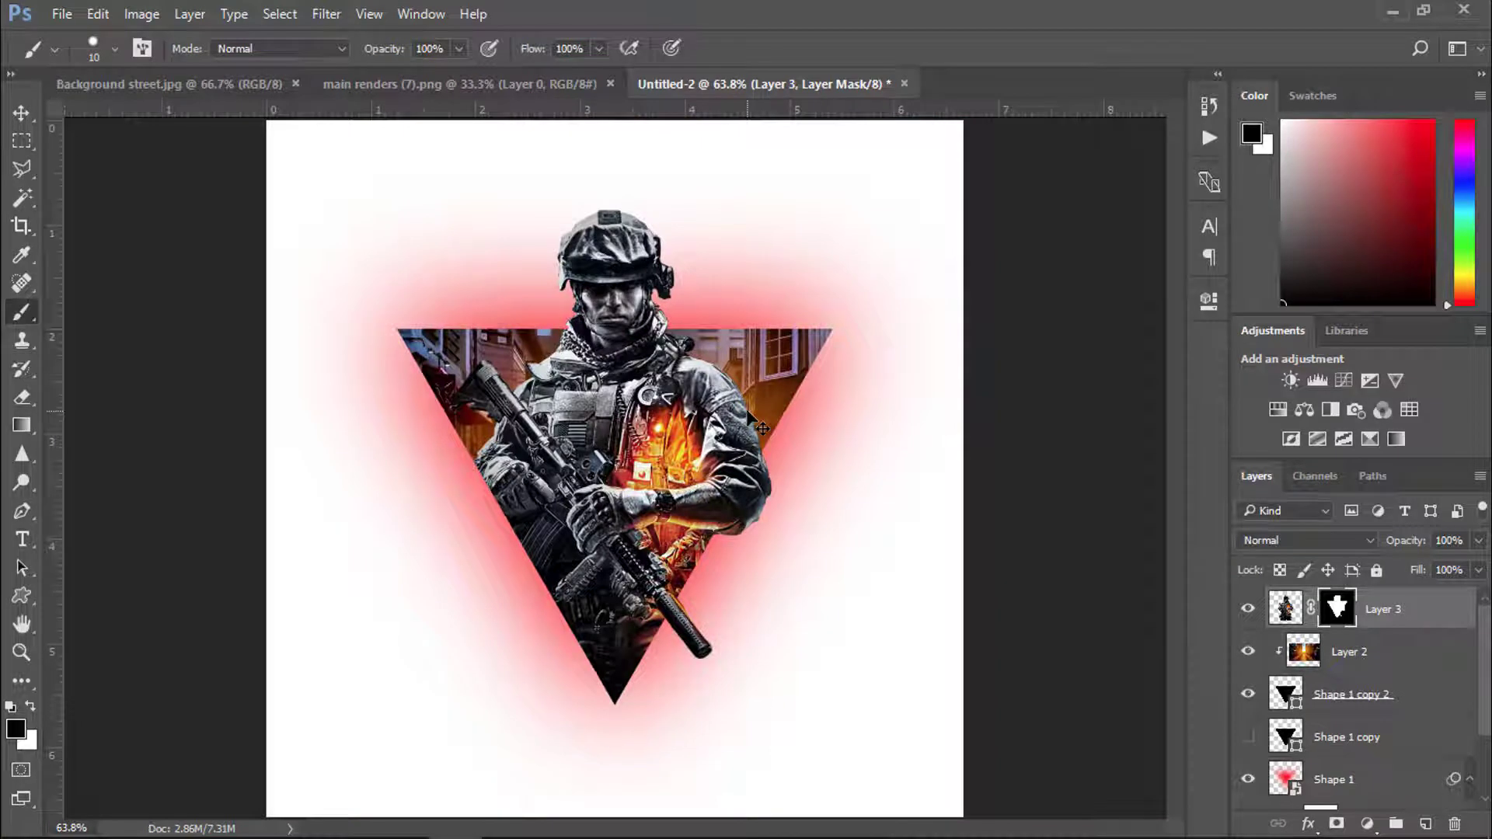
- Apply Levels to the soldier image on Layer 3 with input values 20, 1.27 and 242
left_click(21, 113)
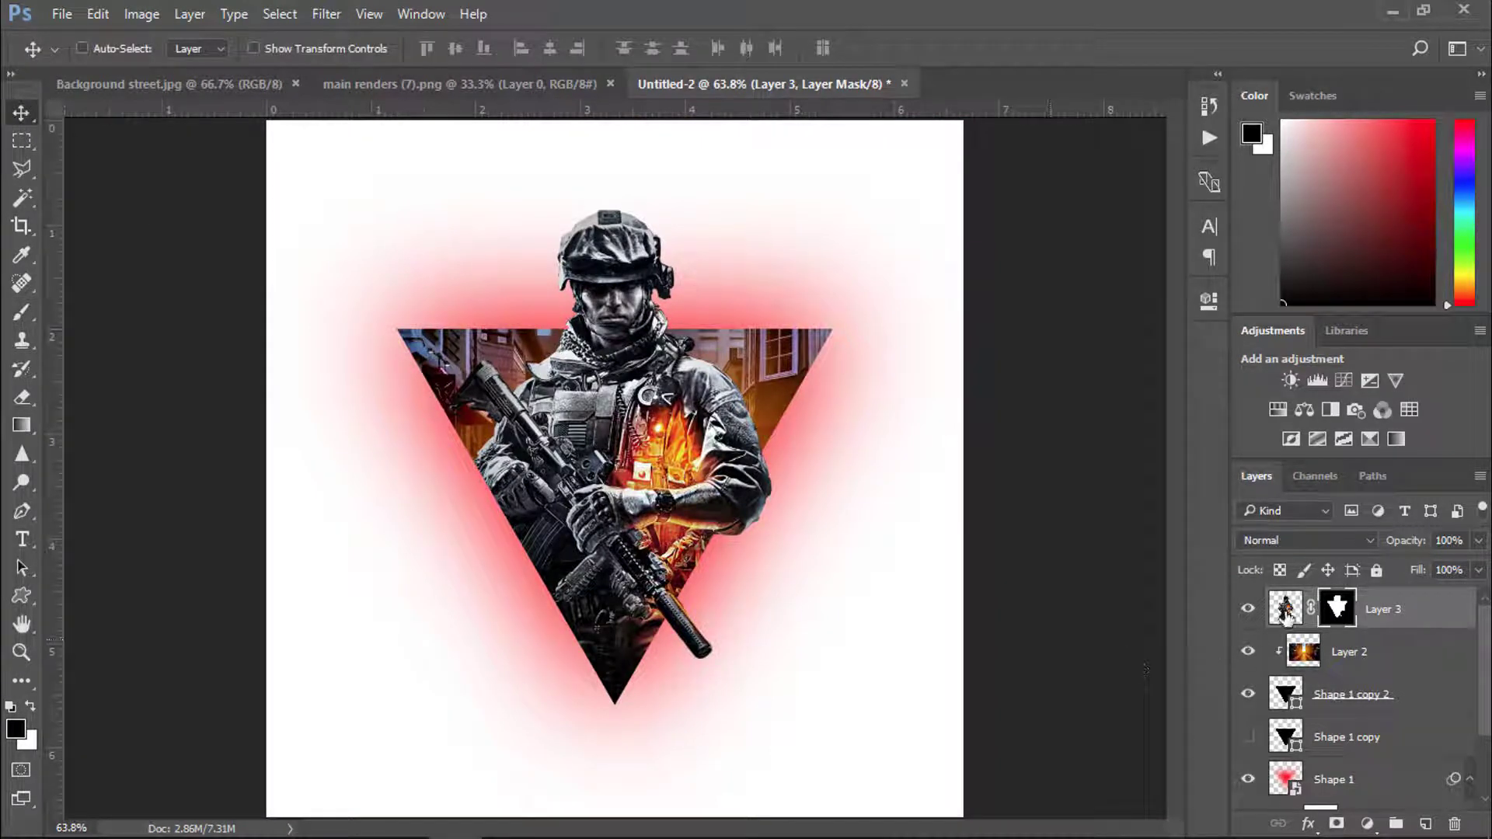
left_click(1286, 610)
left_click(1366, 825)
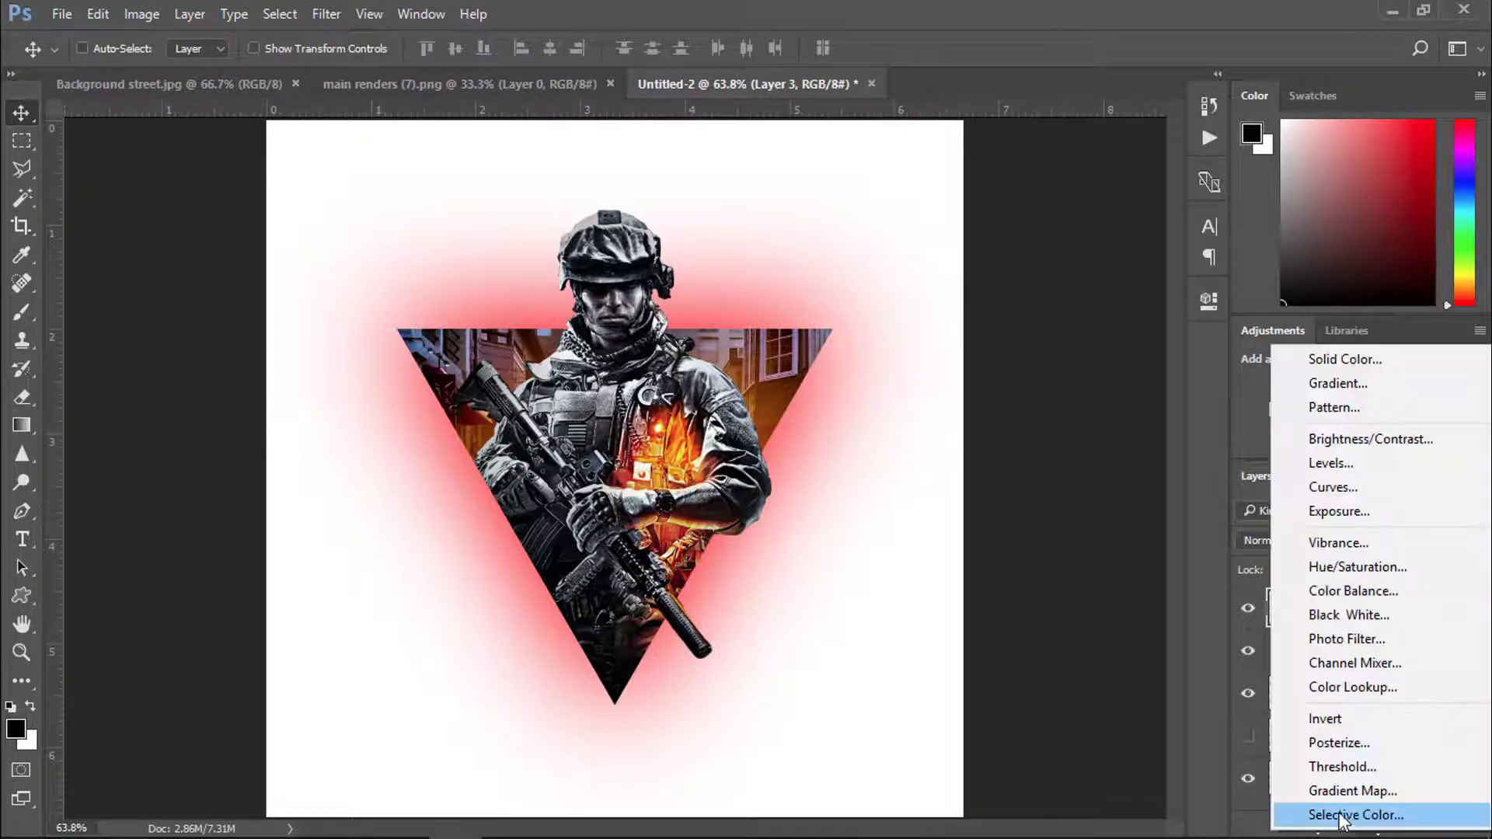
left_click(1200, 720)
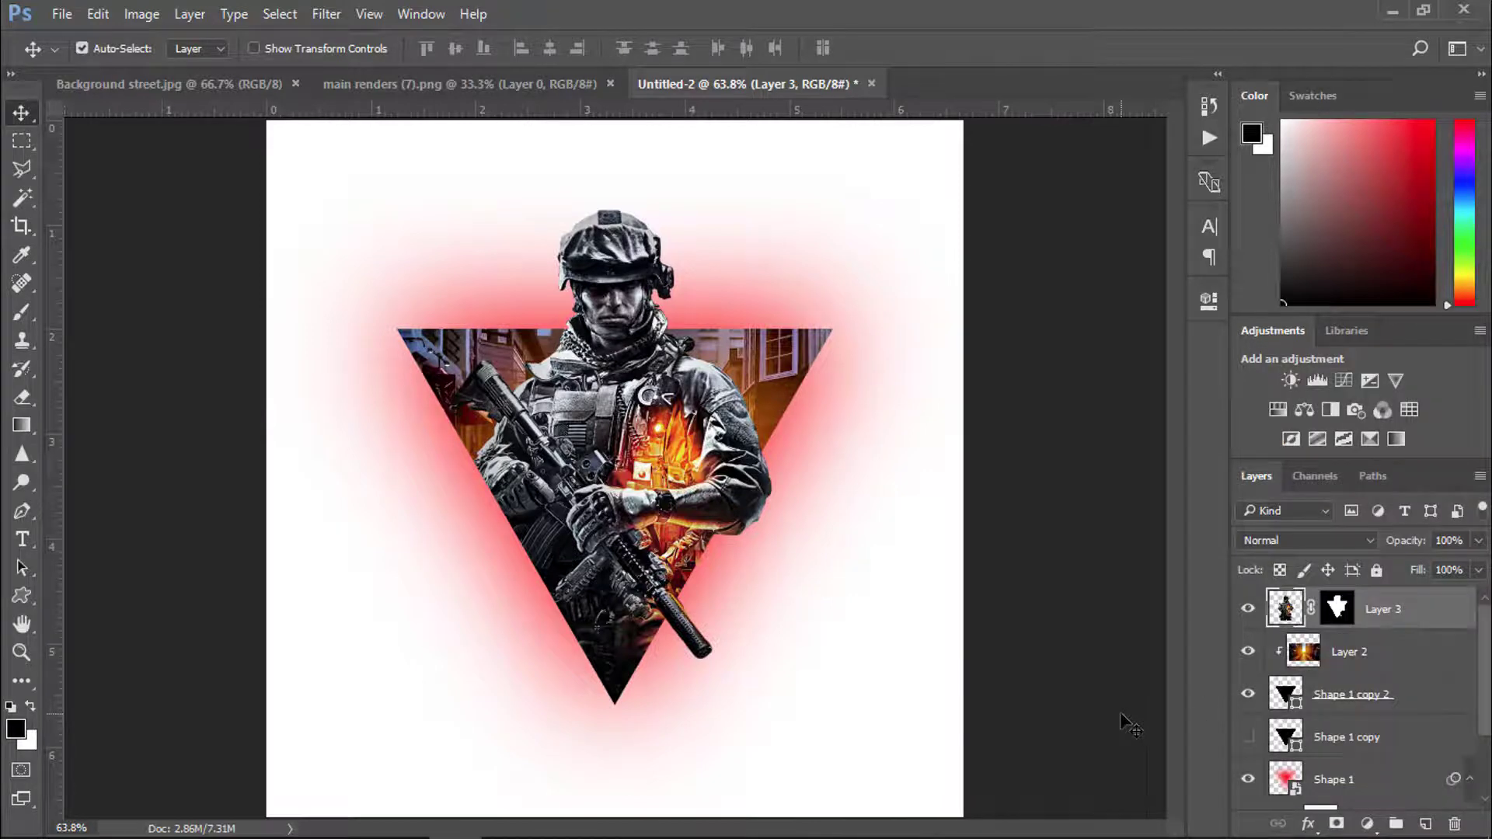
key("ctrl+l")
left_click_drag(961, 405, 982, 398)
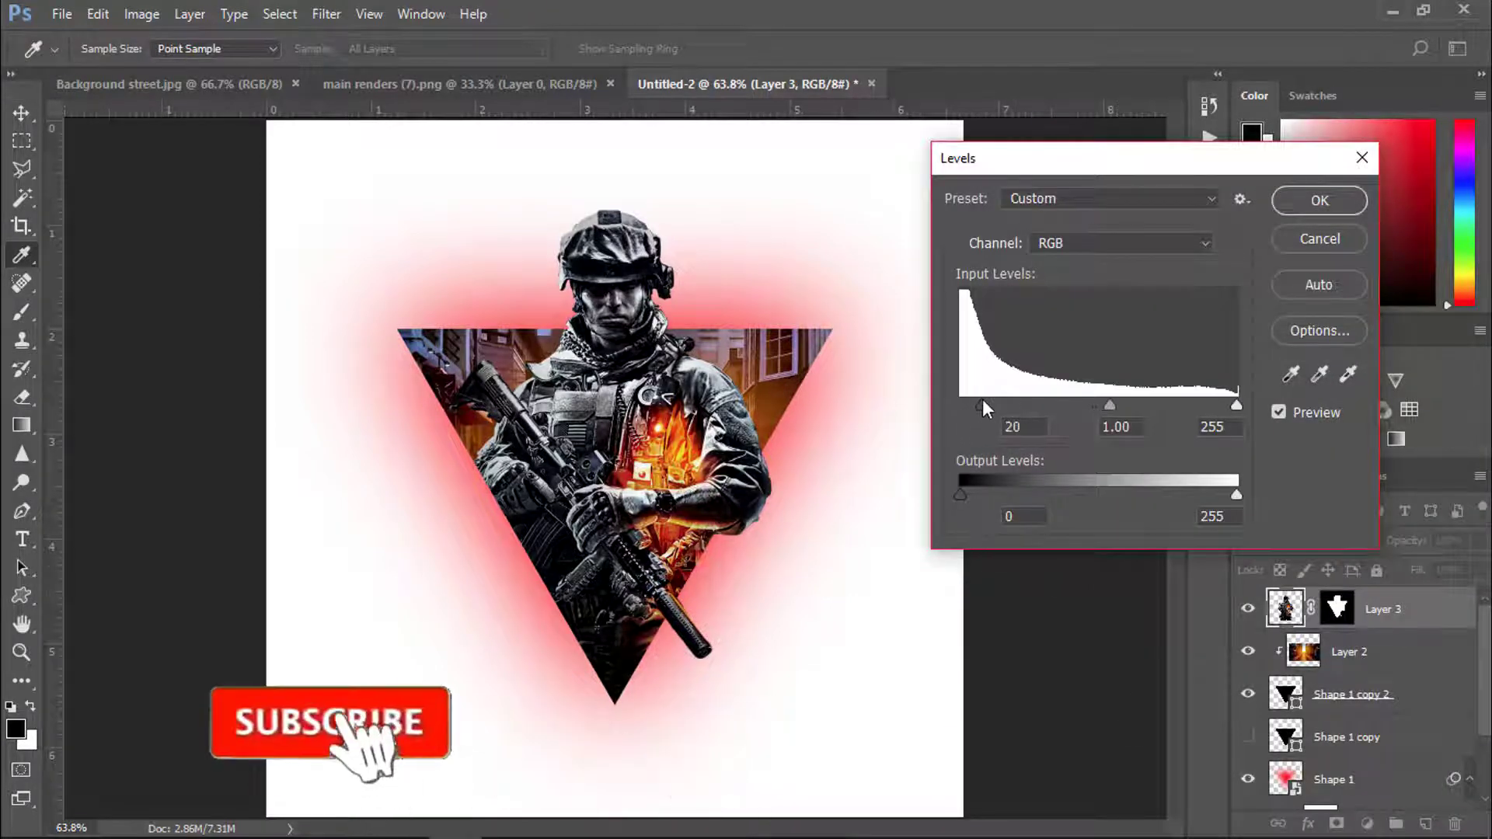
left_click_drag(1110, 404, 1081, 401)
left_click_drag(1237, 405, 1223, 404)
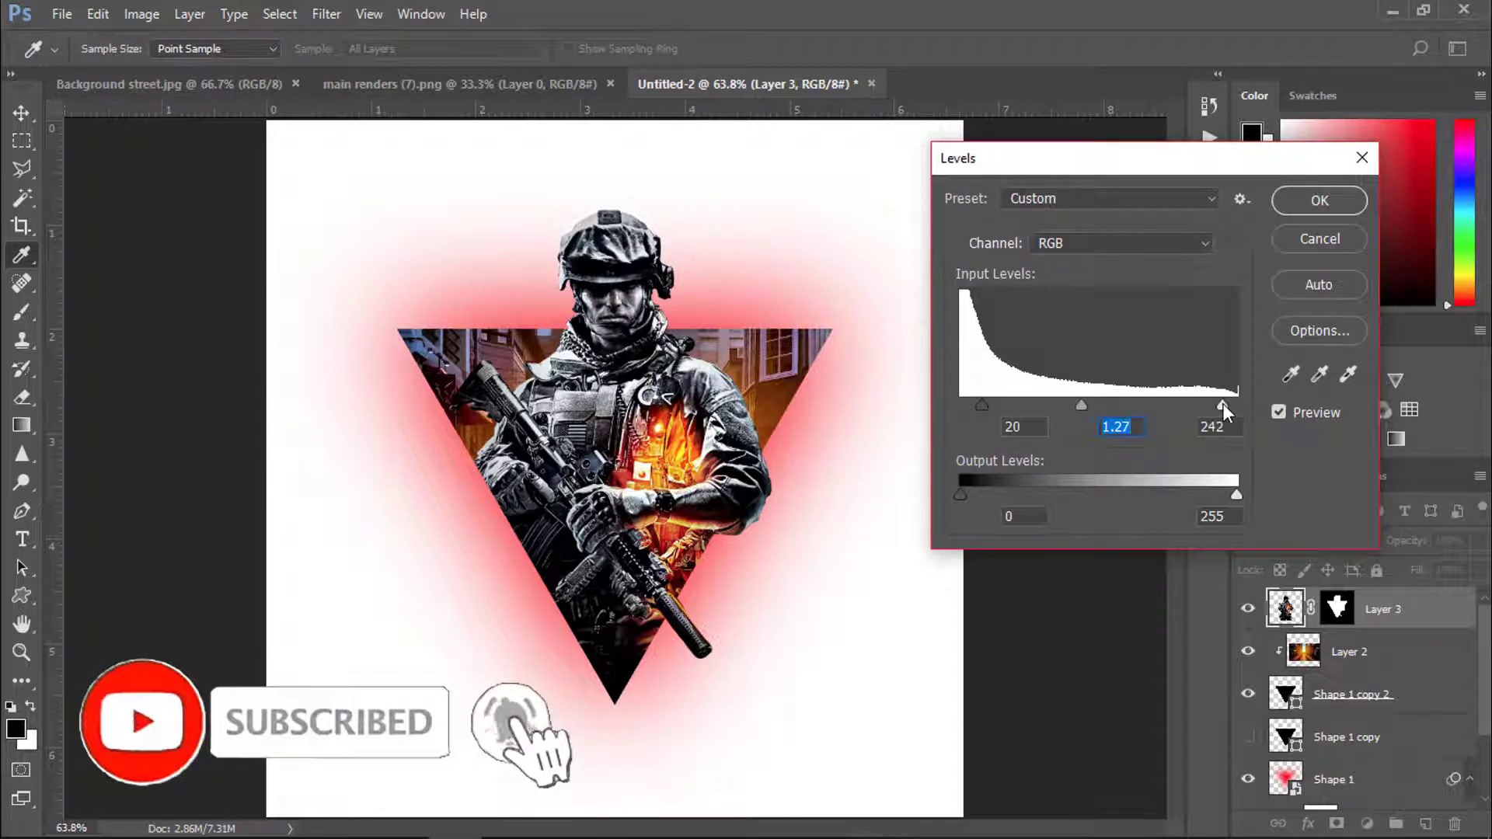
left_click(1320, 202)
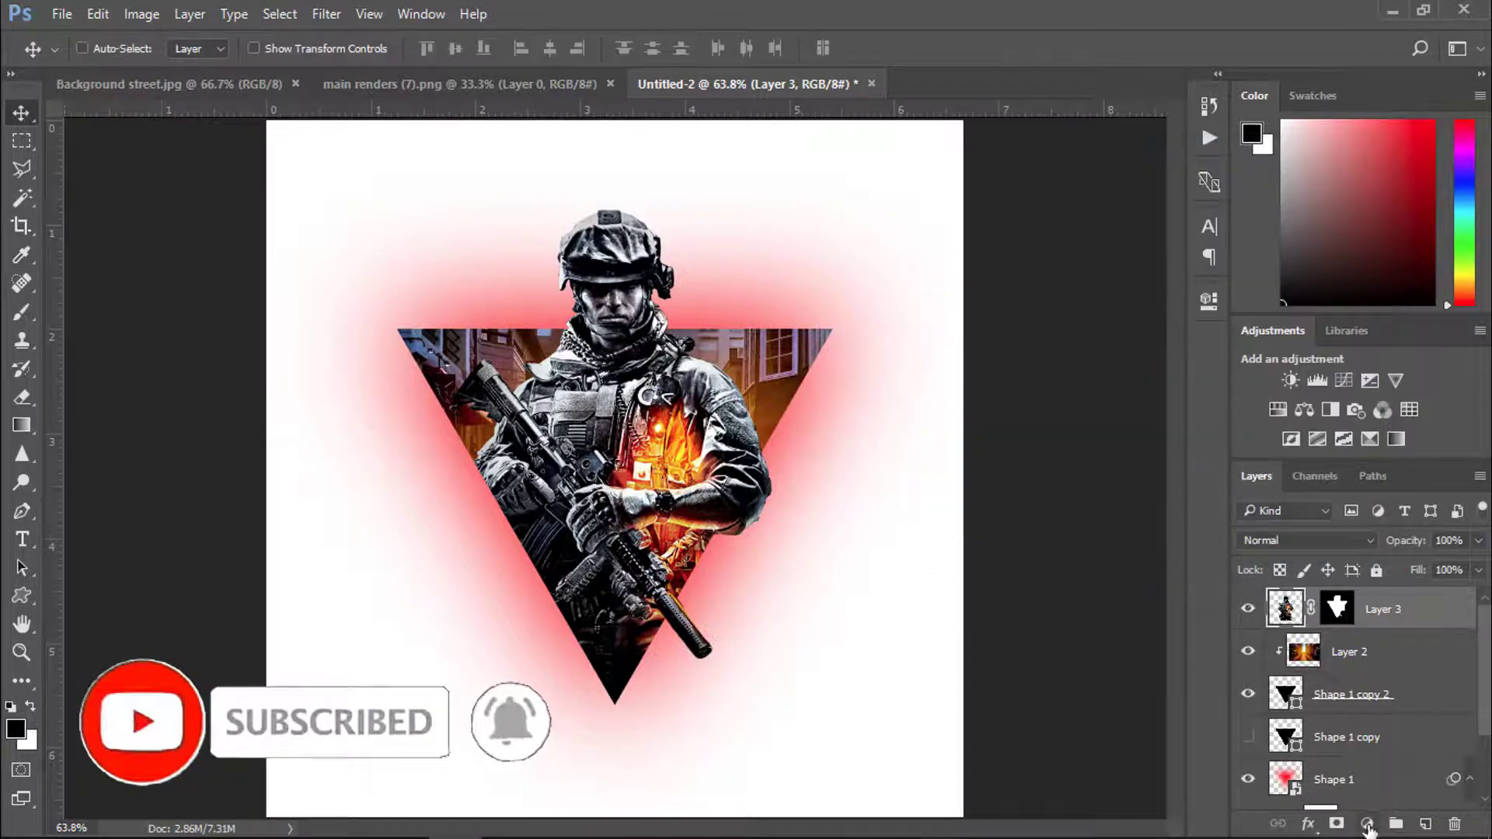
- Add a Color Lookup adjustment clipped to the soldier layer, using the EdgyAmber.3DL 3DLUT file
left_click(1368, 825)
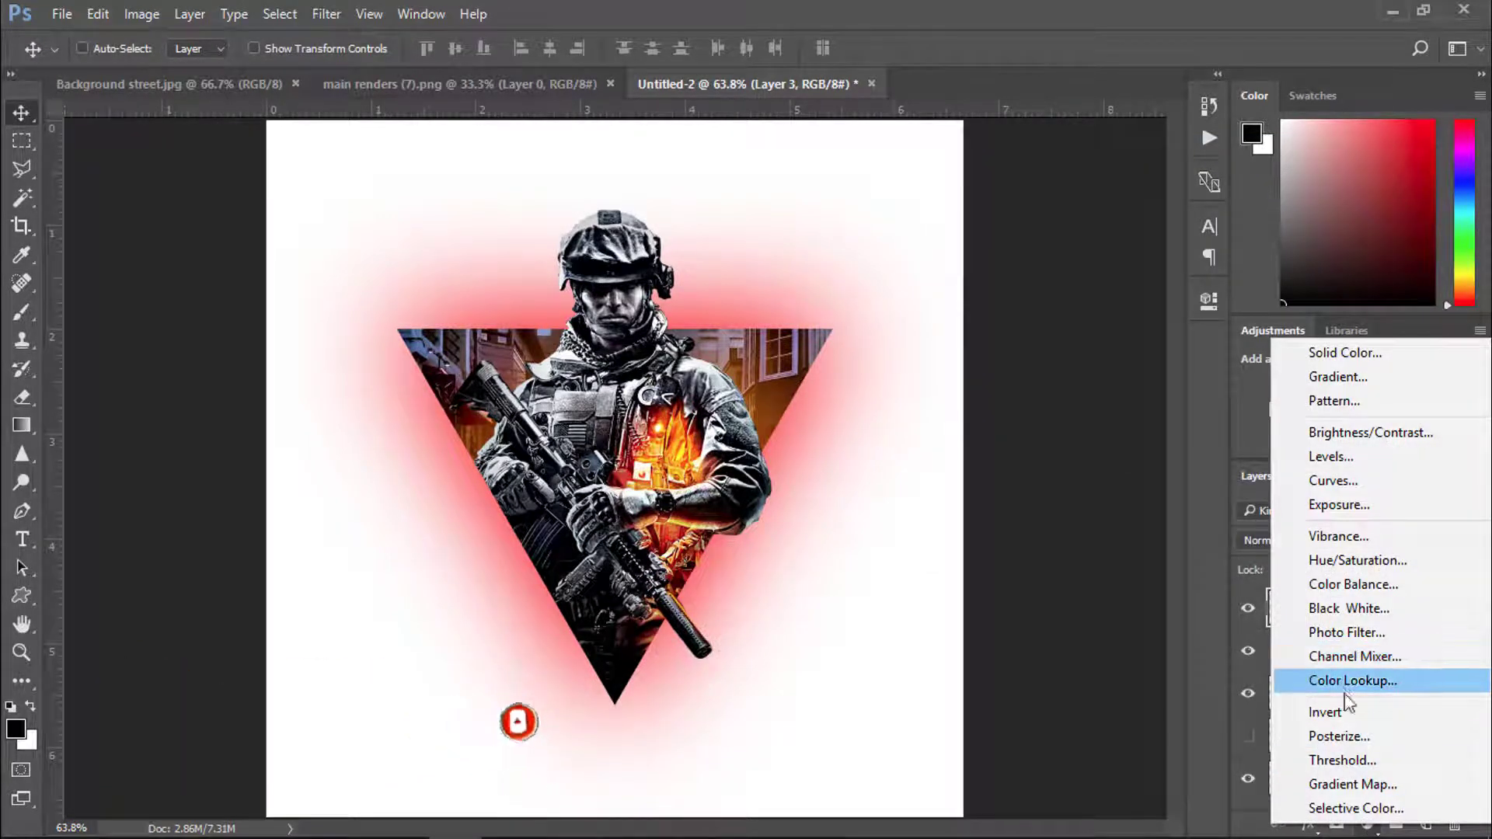
left_click(1368, 681)
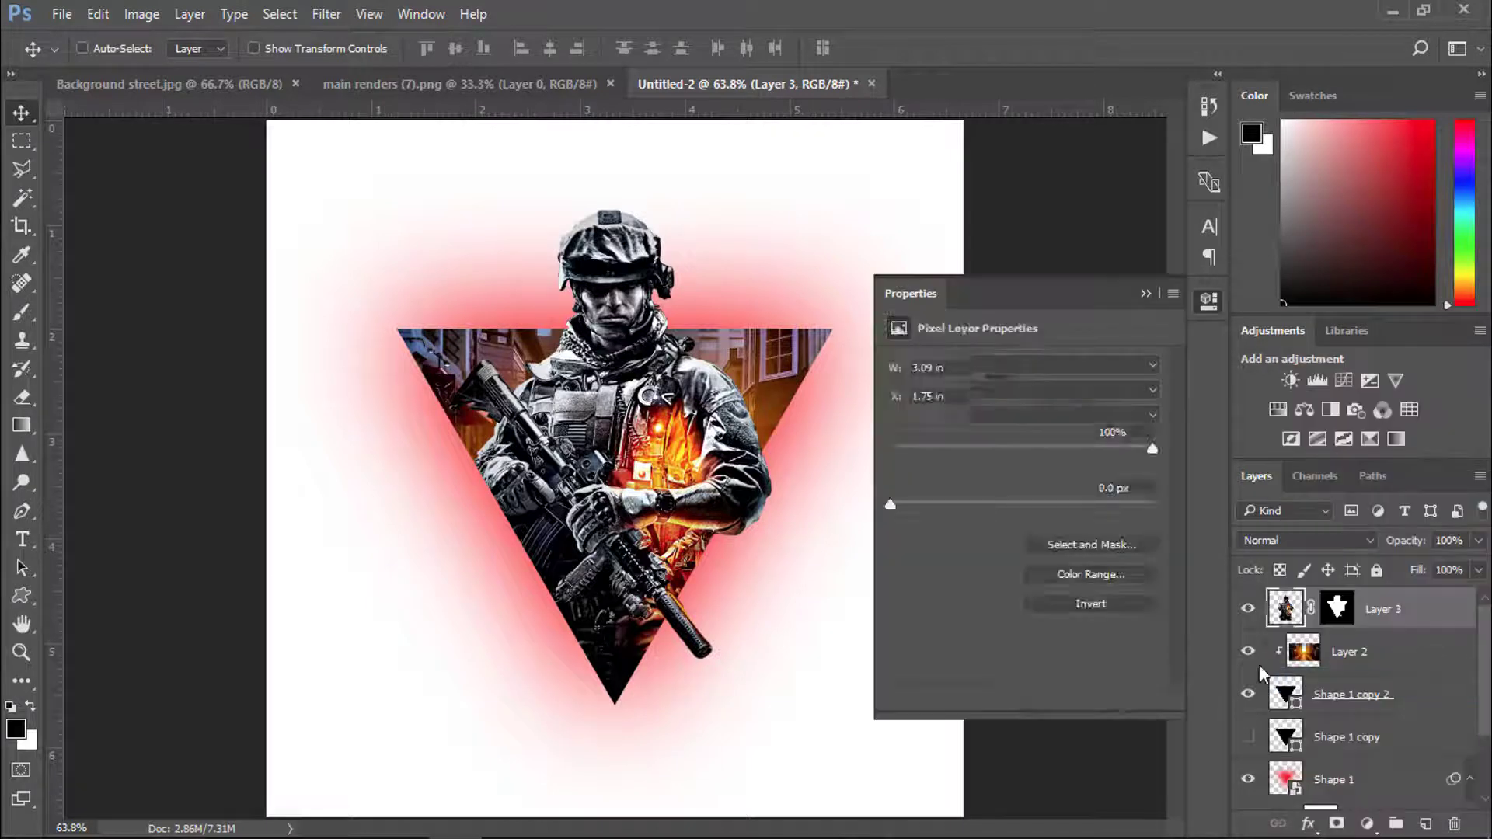
left_click(1116, 366)
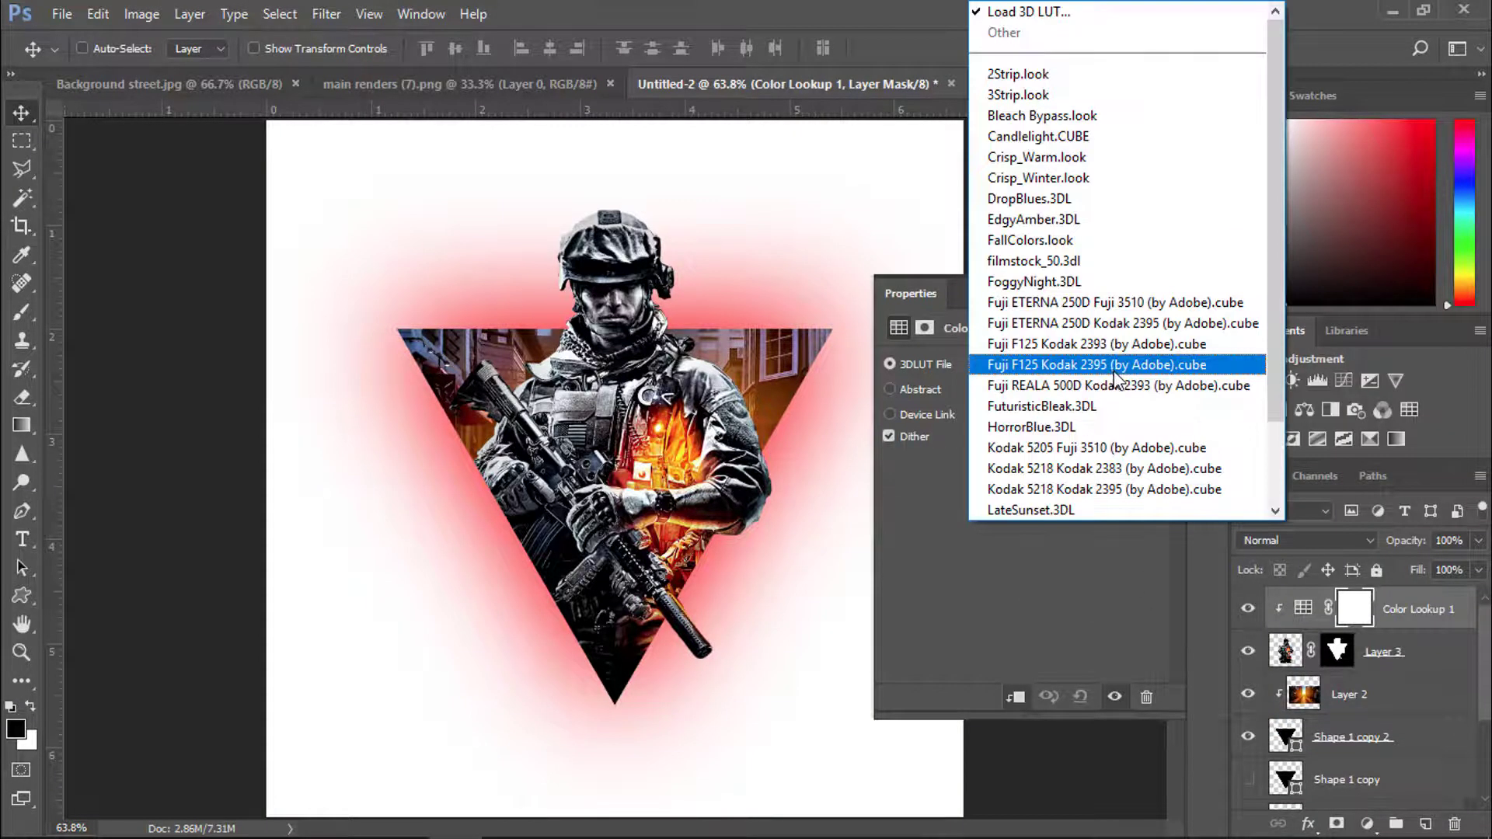
left_click(1024, 180)
key("Down")
key("Down")
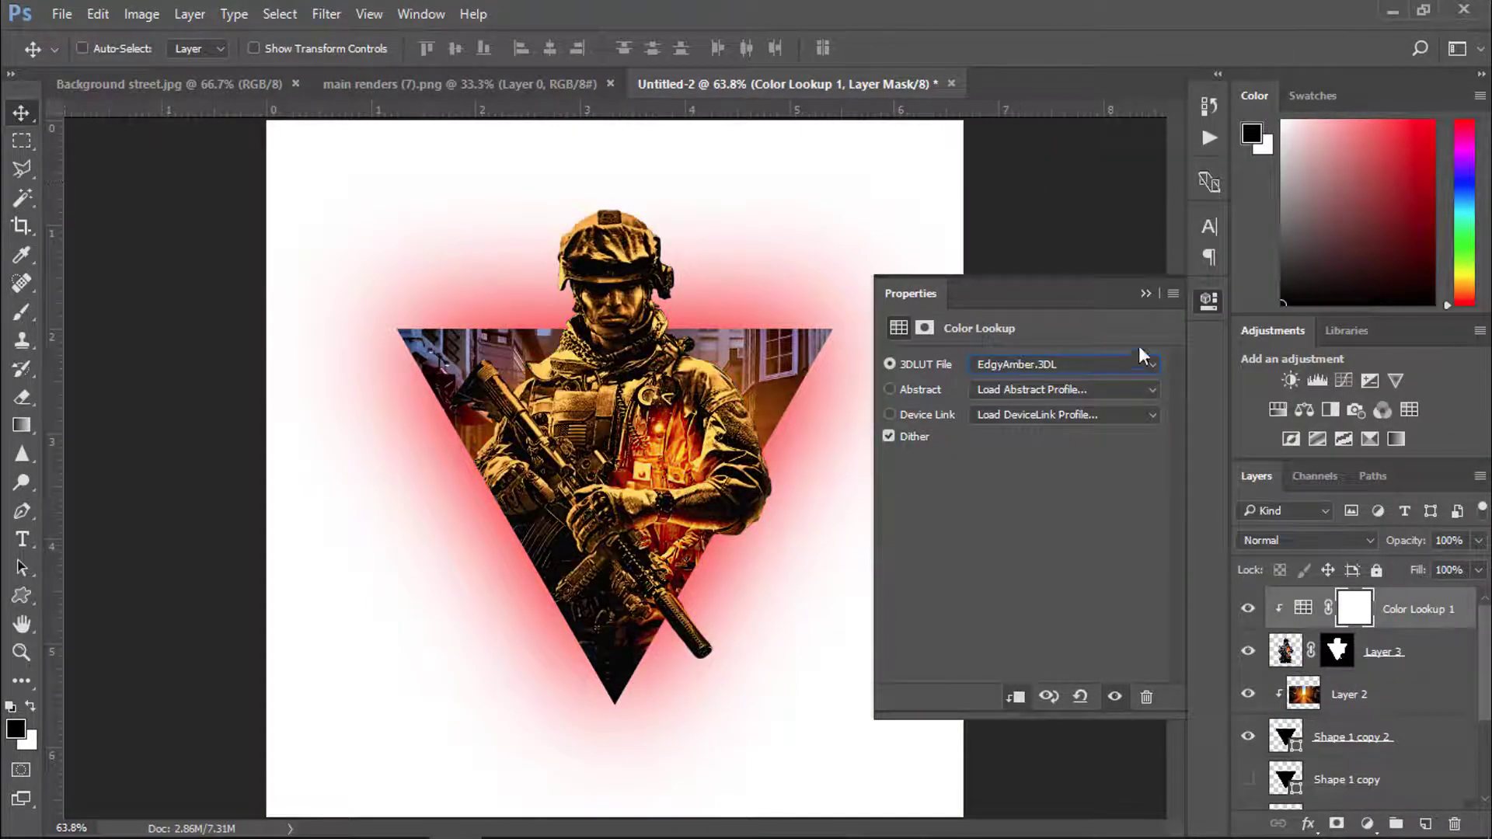
left_click(1146, 293)
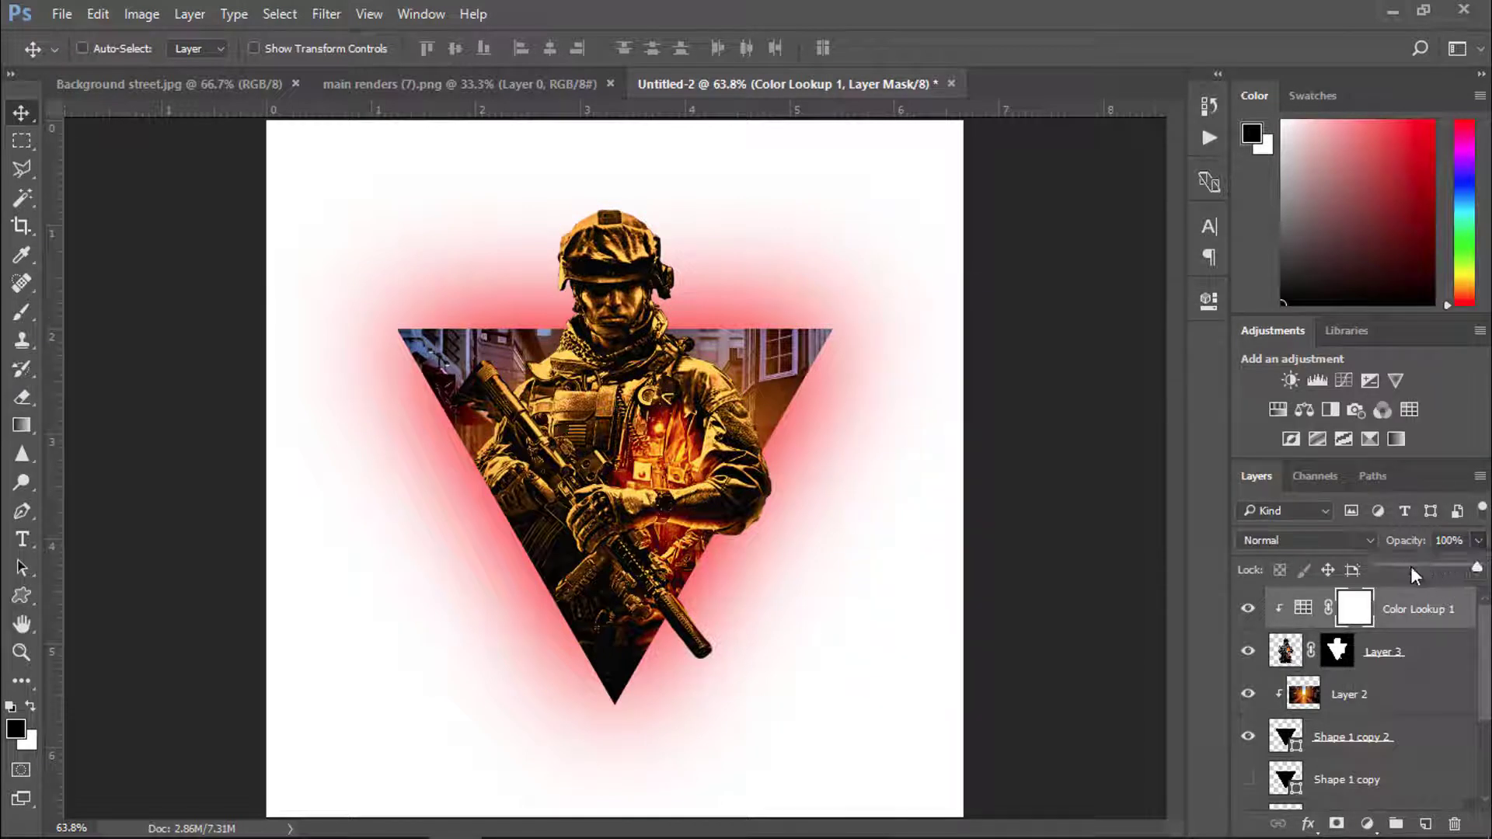
- Lower the Color Lookup 1 adjustment layer's opacity to 40%
left_click(1411, 567)
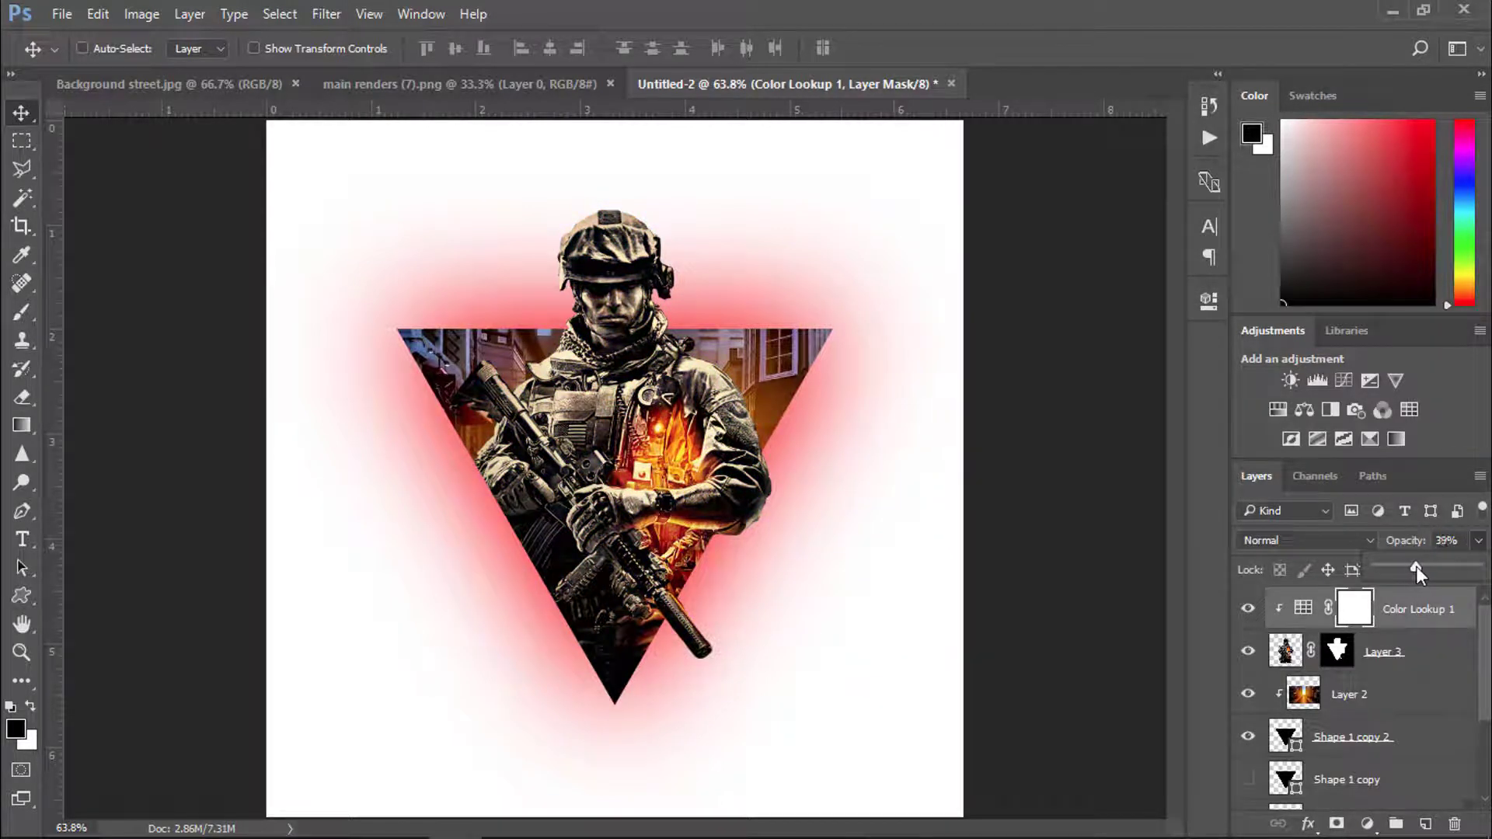
left_click_drag(1415, 566, 1417, 566)
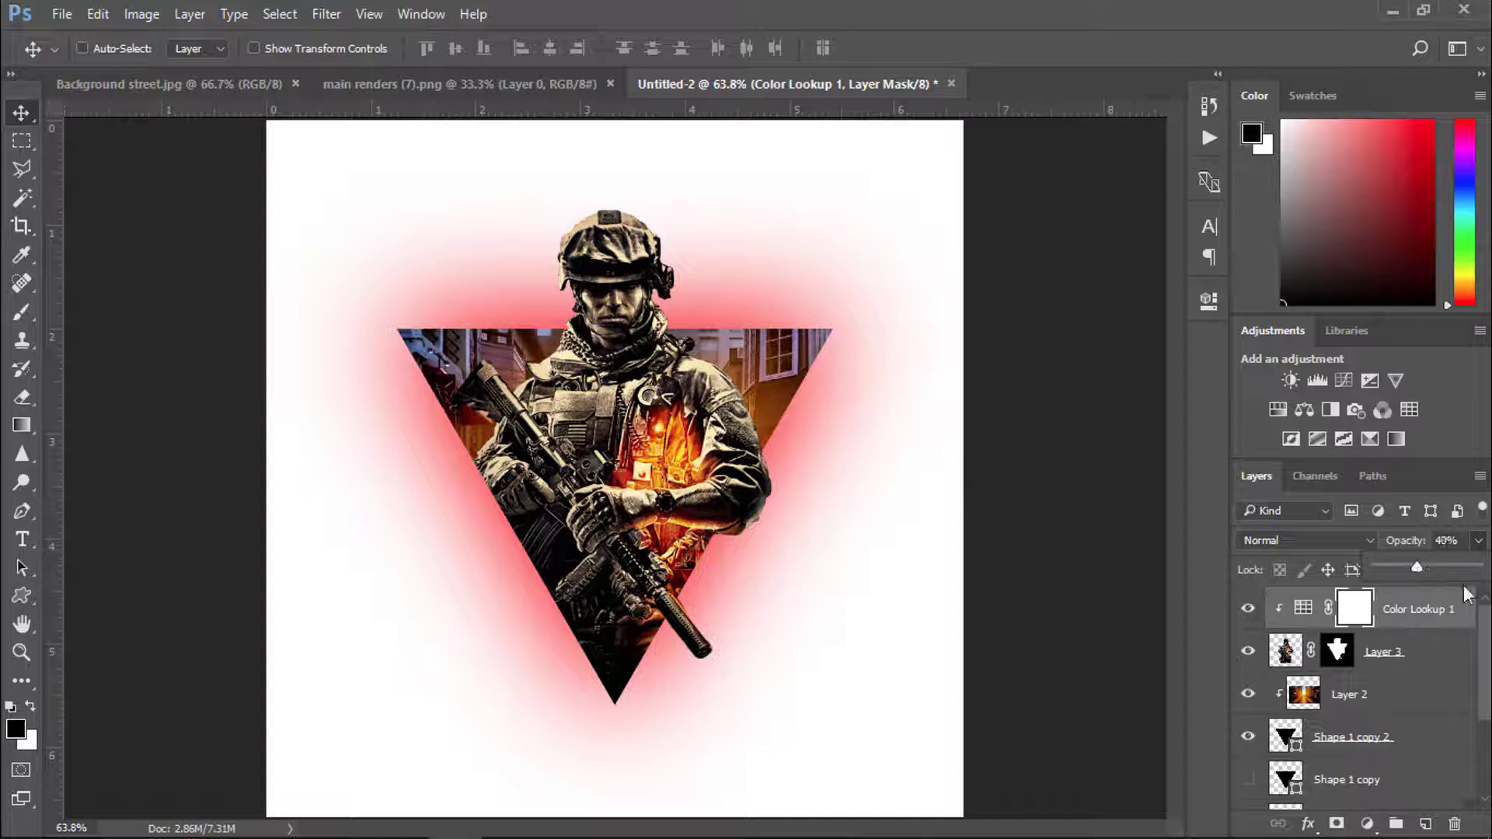
left_click(1477, 544)
- Open the Oil Paint filter for the soldier image on Layer 3 and frame the face in its 100% preview
left_click(1288, 657)
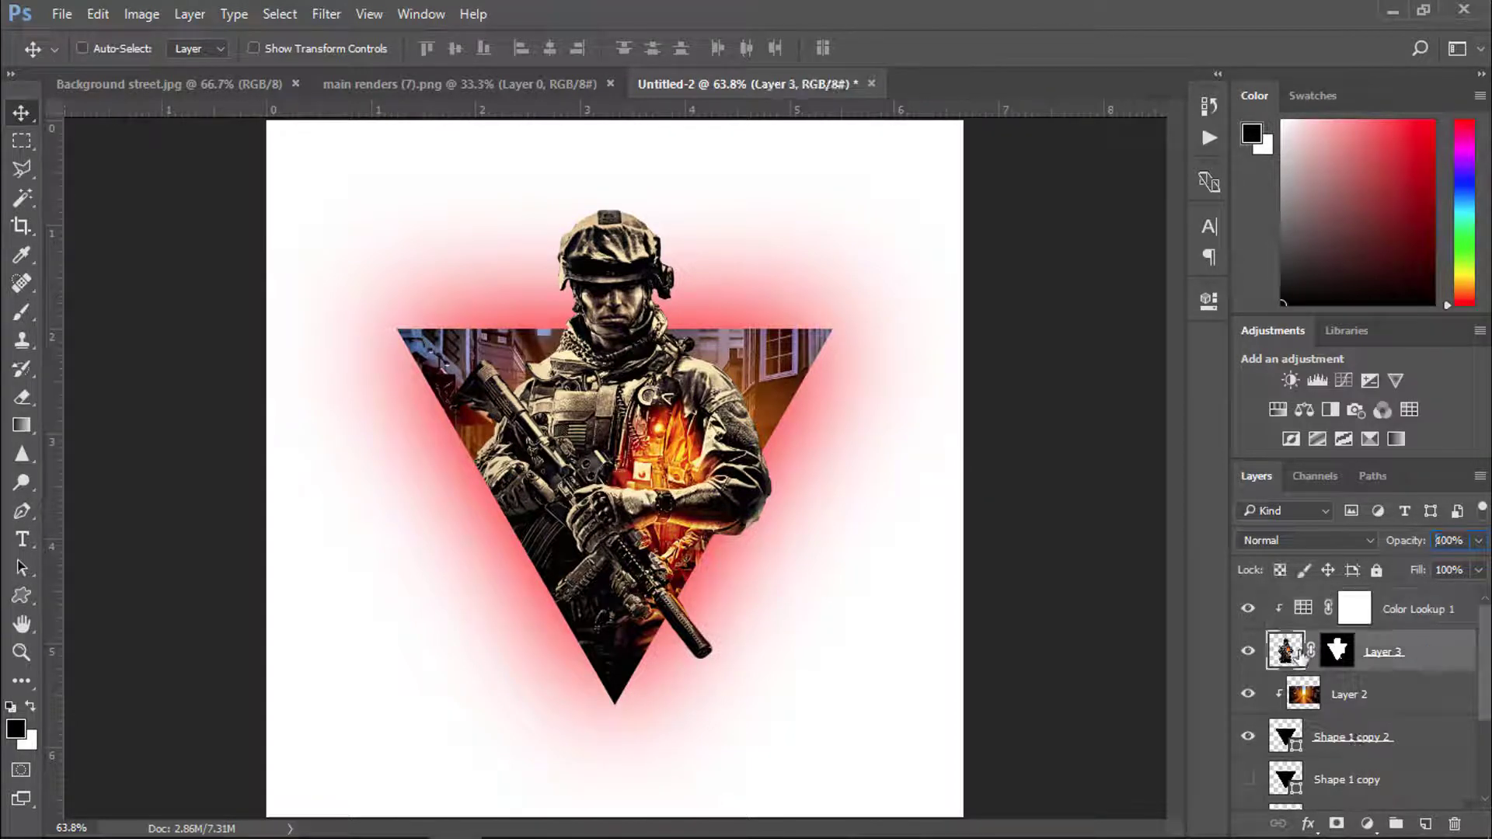
left_click(327, 14)
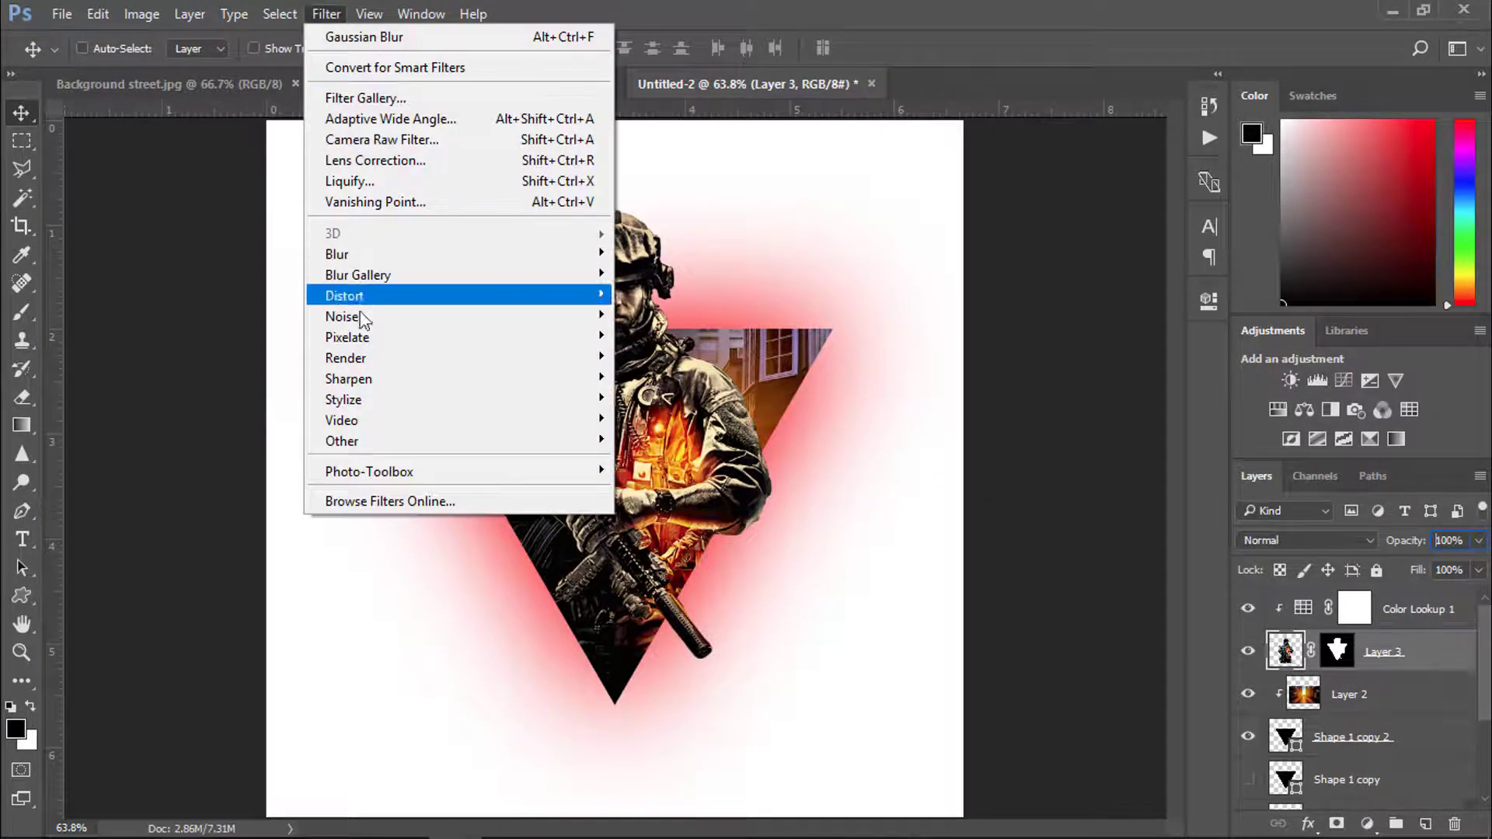
mouse_move(420, 401)
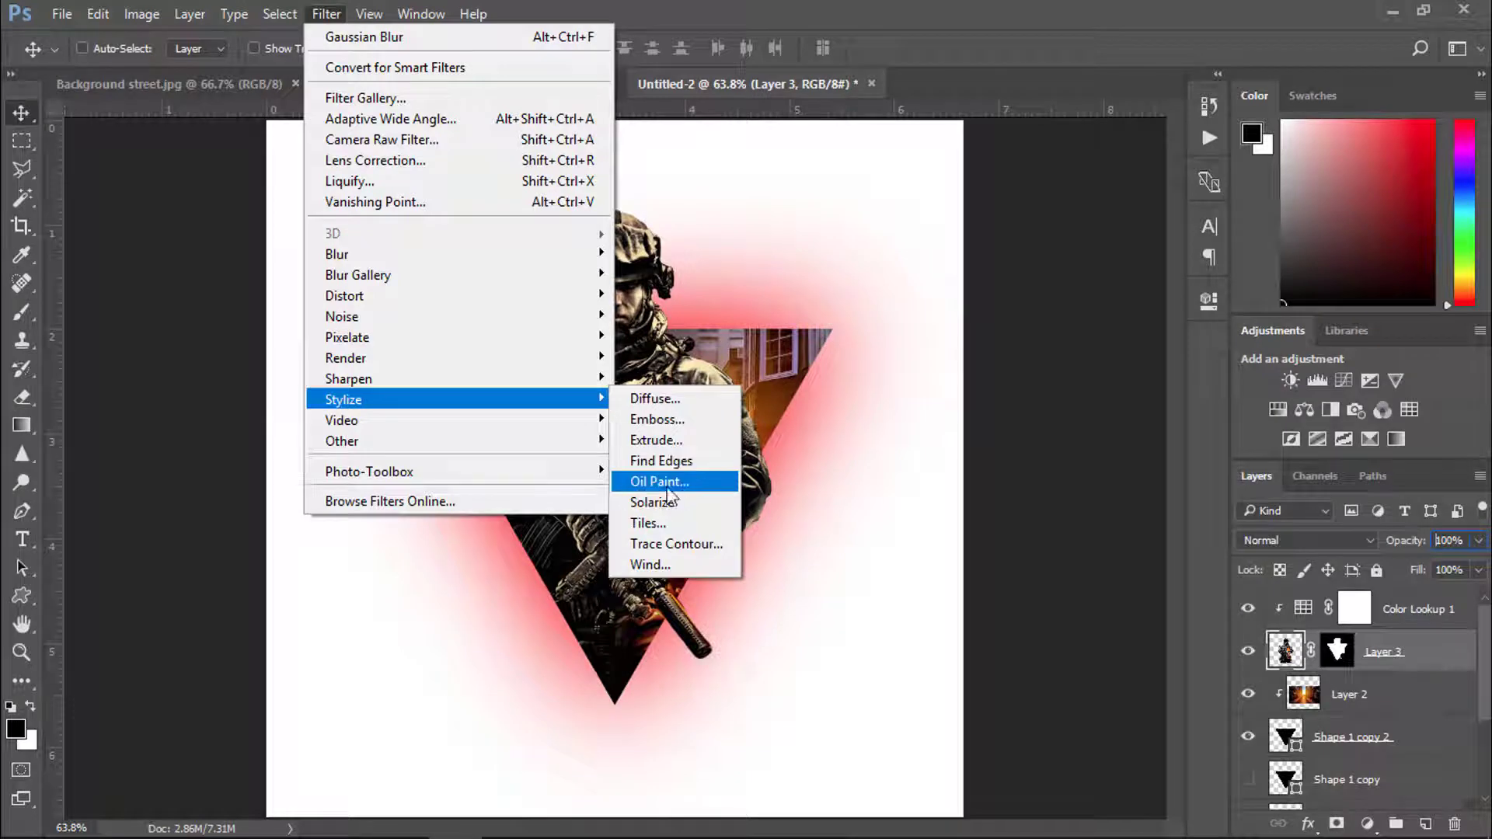
left_click(667, 488)
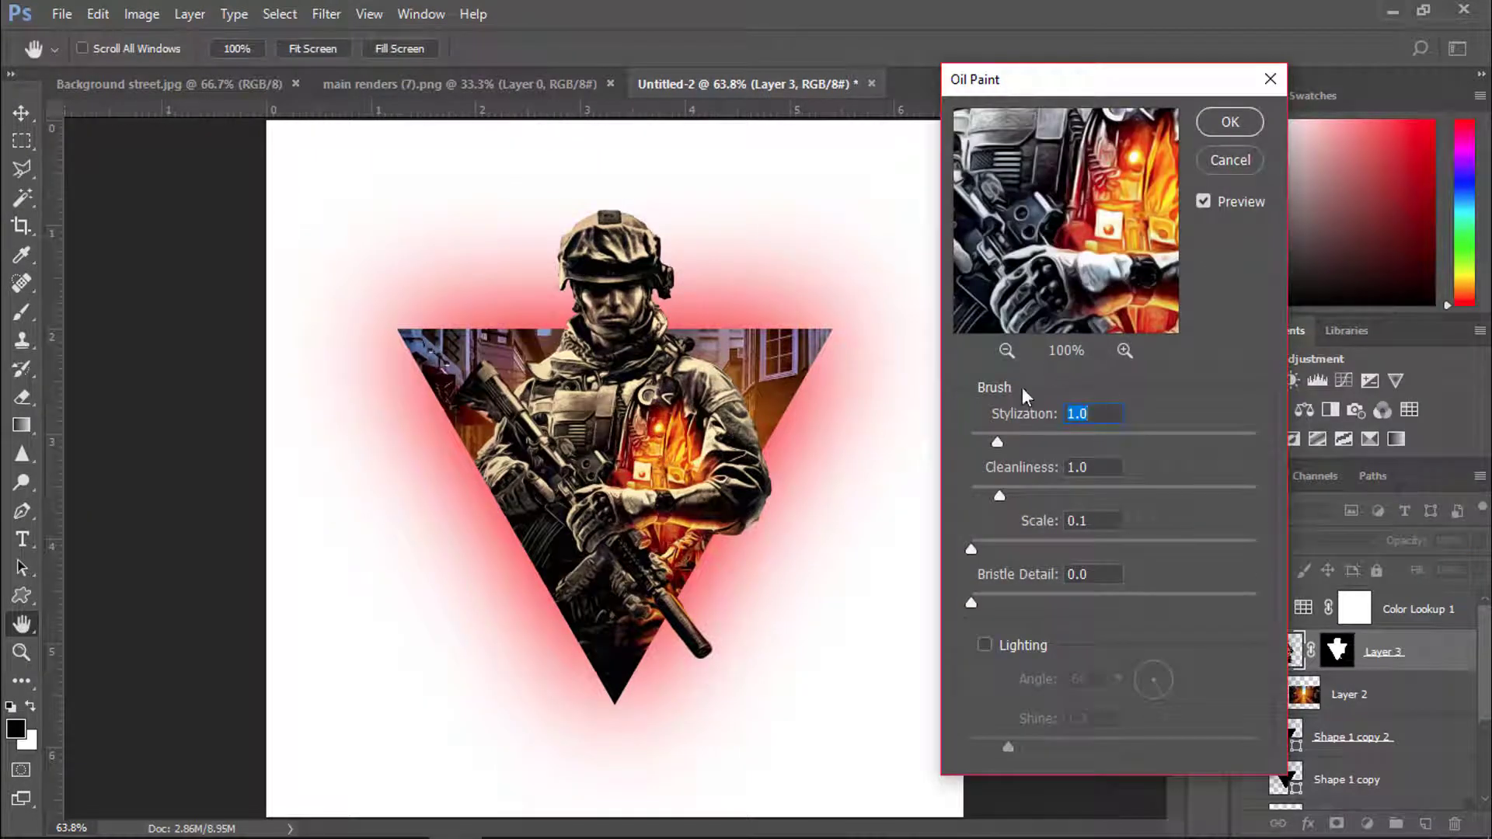
left_click(1006, 351)
left_click(1006, 351)
left_click(1125, 350)
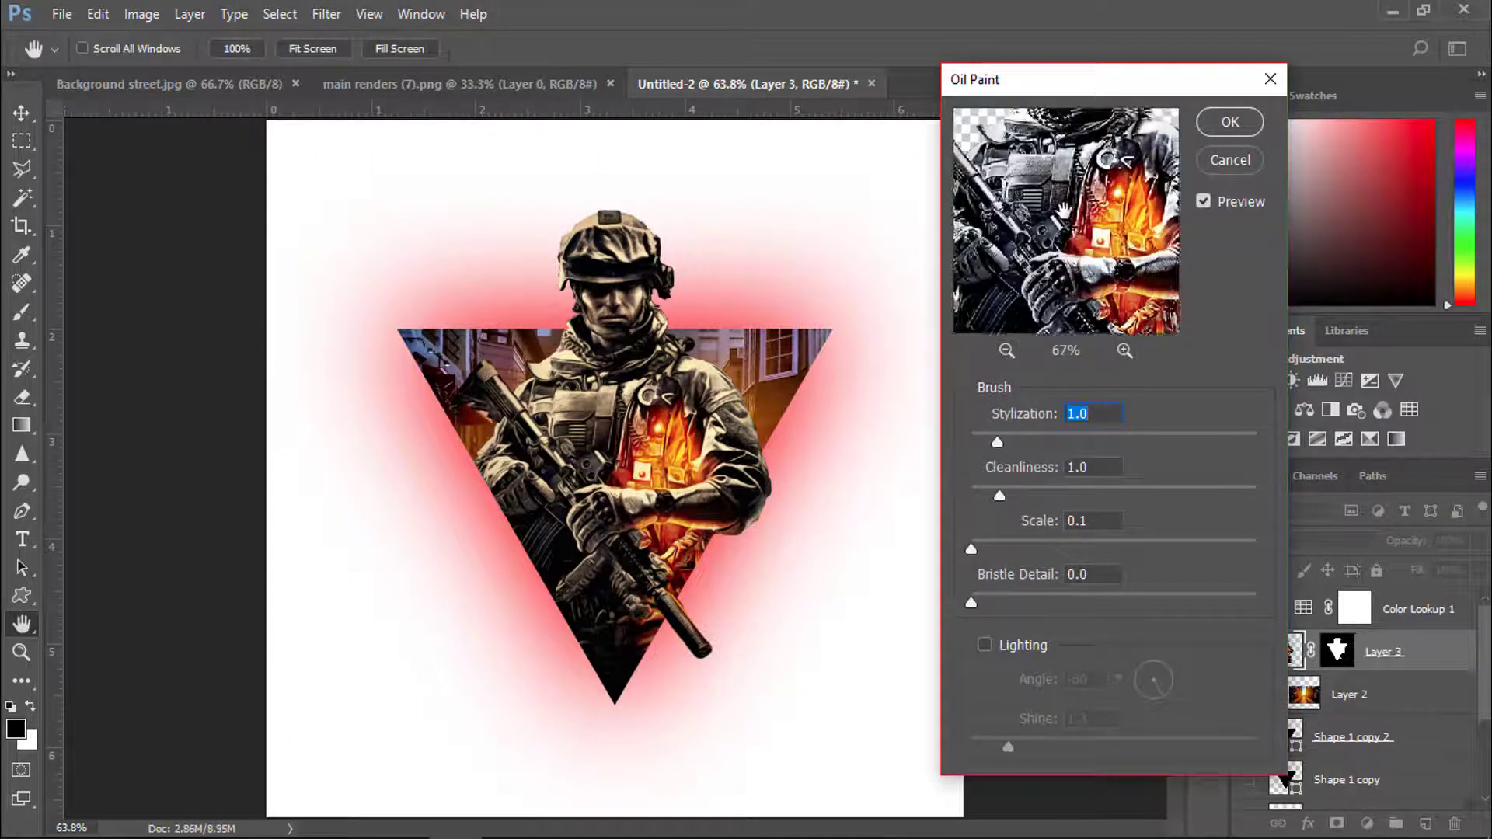
left_click(1125, 351)
left_click_drag(1078, 209, 1072, 264)
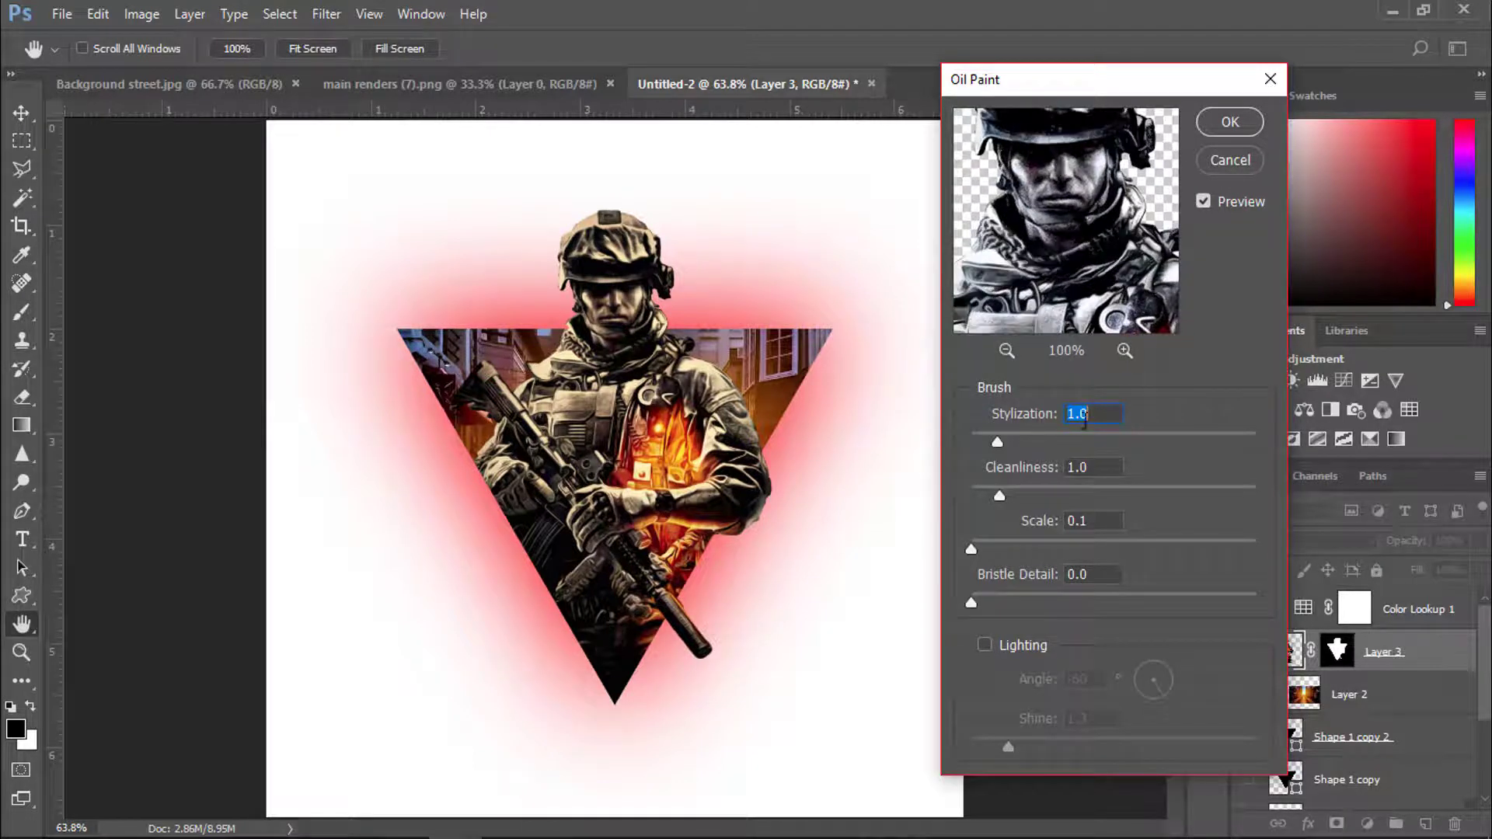
- Apply Oil Paint with stylization 1.3 and cleanliness 1.0 after comparing the image with and without the effect
left_click(1009, 438)
left_click_drag(1005, 494, 1001, 494)
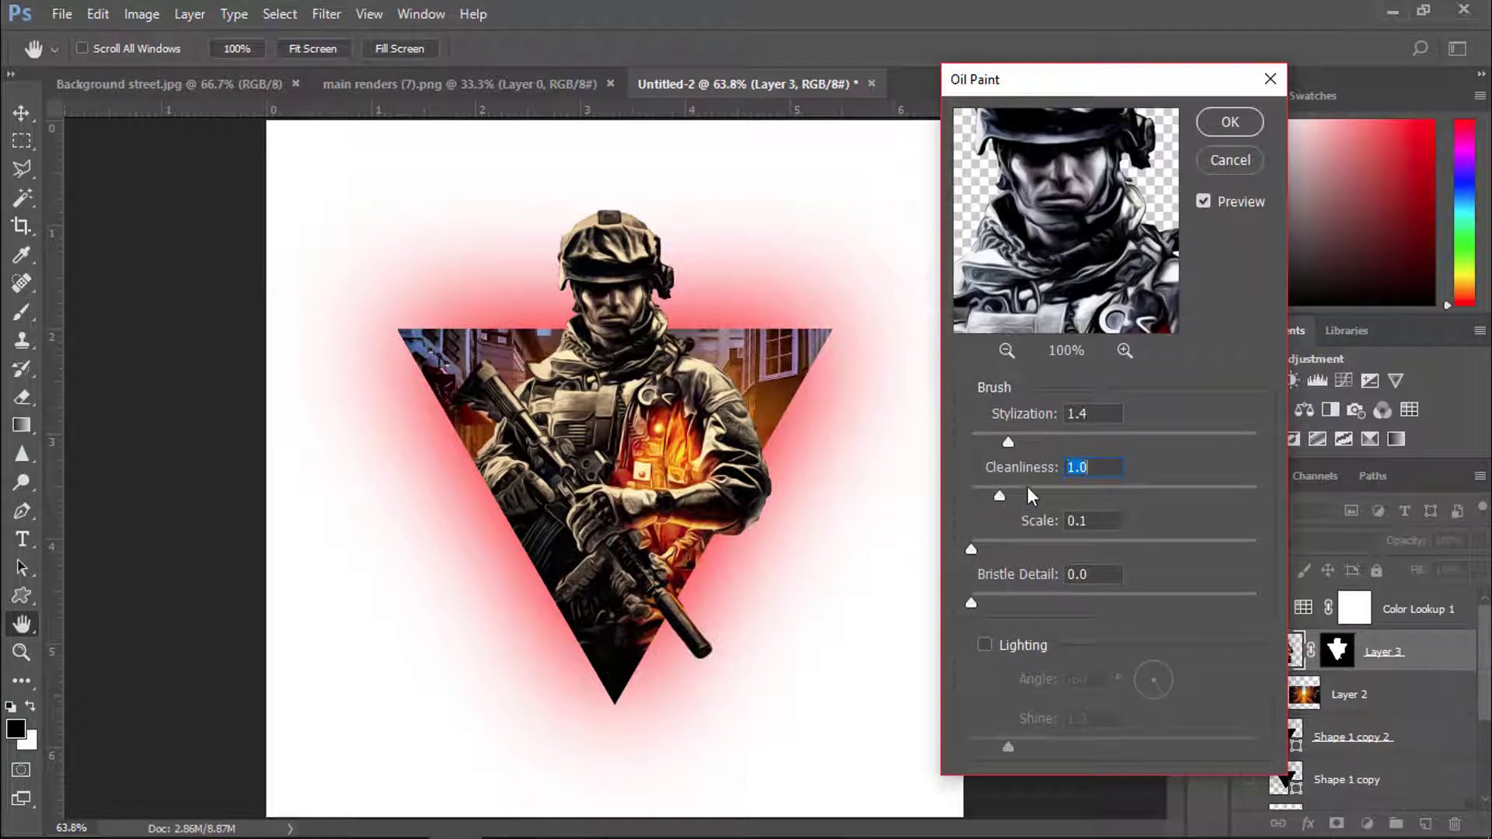
left_click_drag(1010, 441, 1006, 441)
left_click(1201, 201)
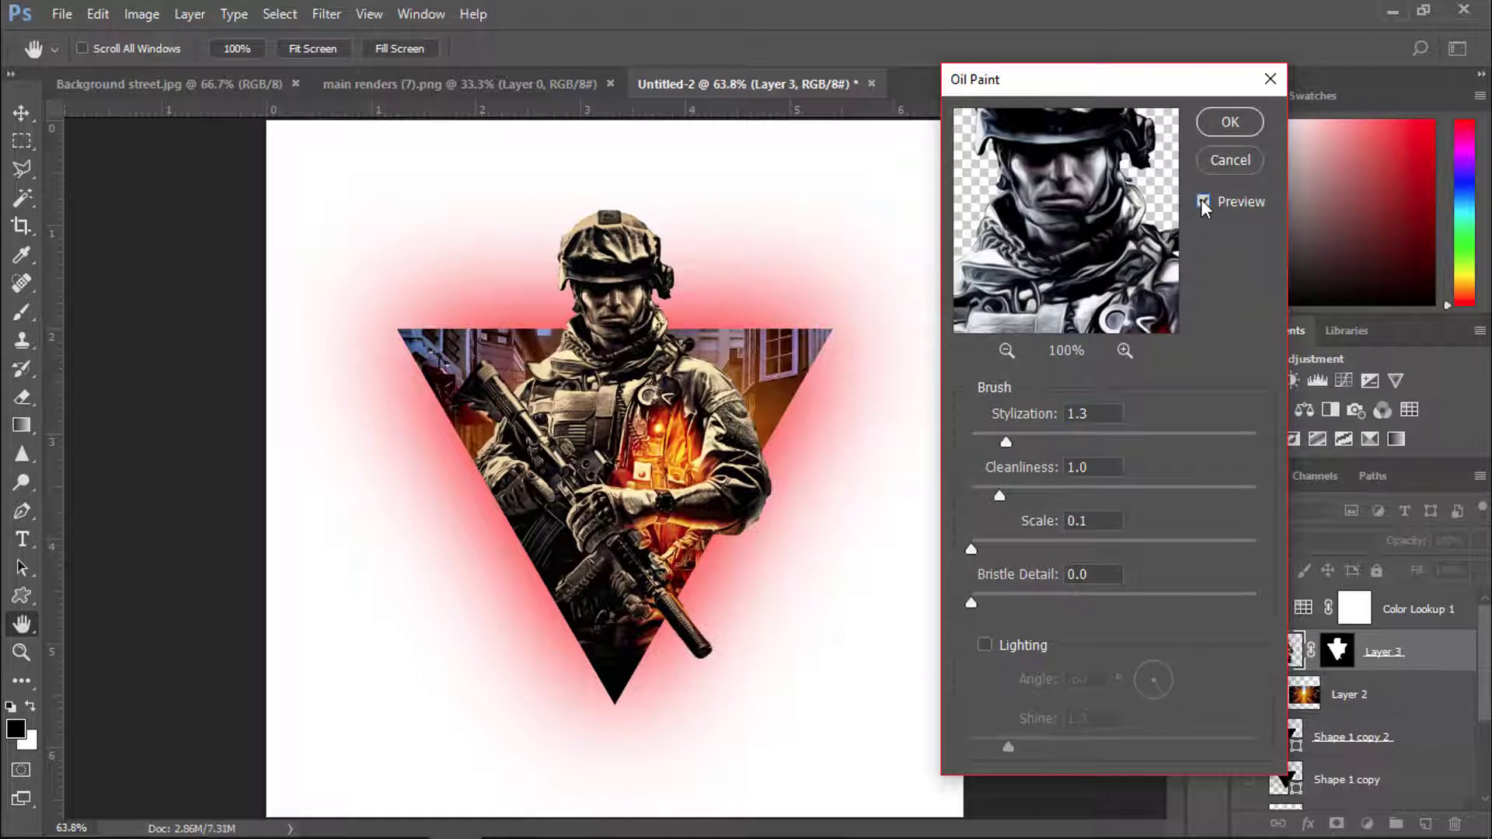
left_click(1202, 200)
left_click(1201, 200)
left_click(1223, 122)
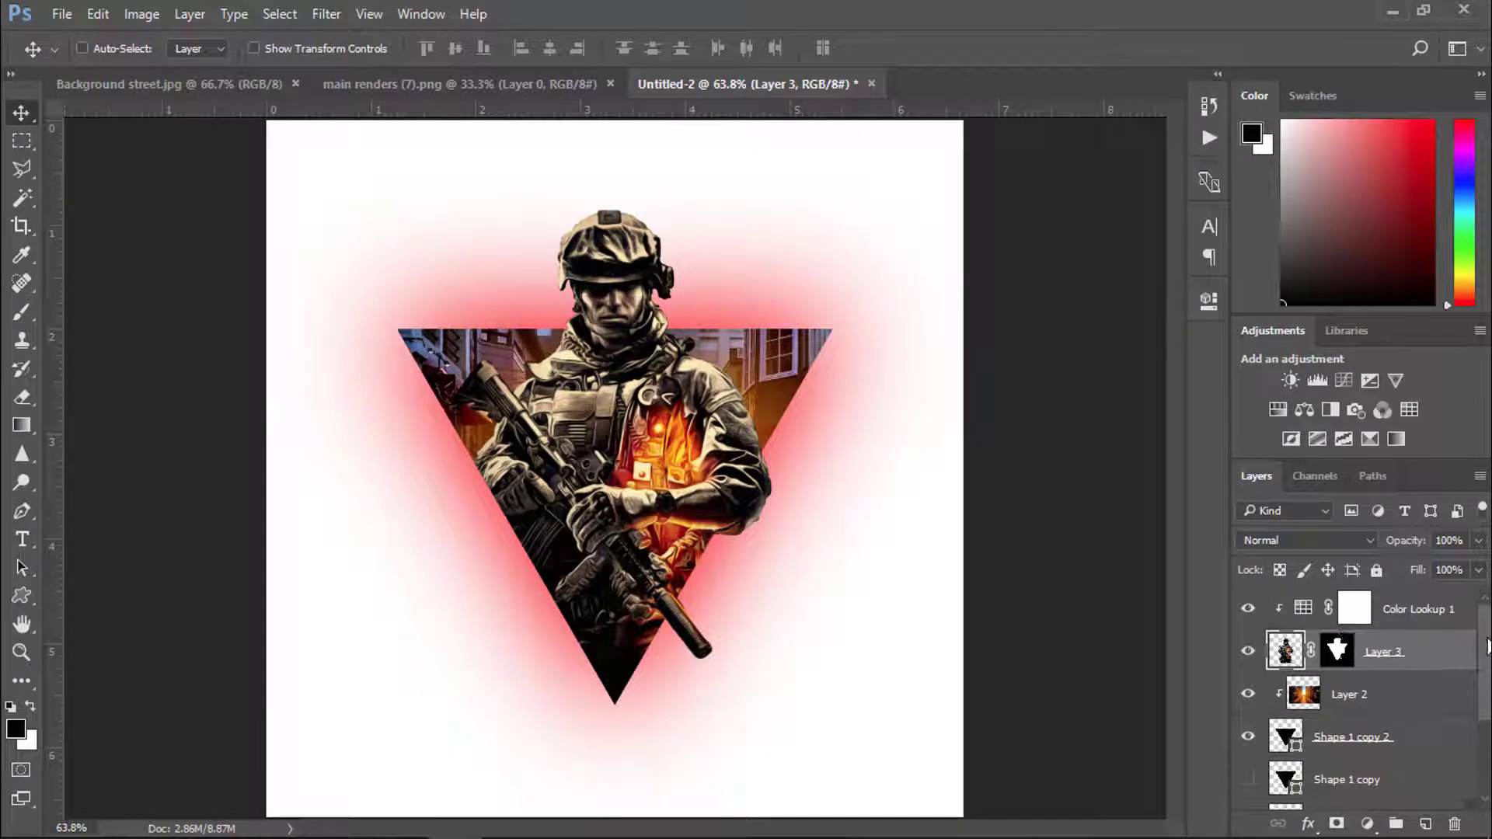
- Recolor the Shape 1 copy triangle to red fd0707 and make its layer visible
scroll(1487, 645, "down", 2)
double_click(1285, 713)
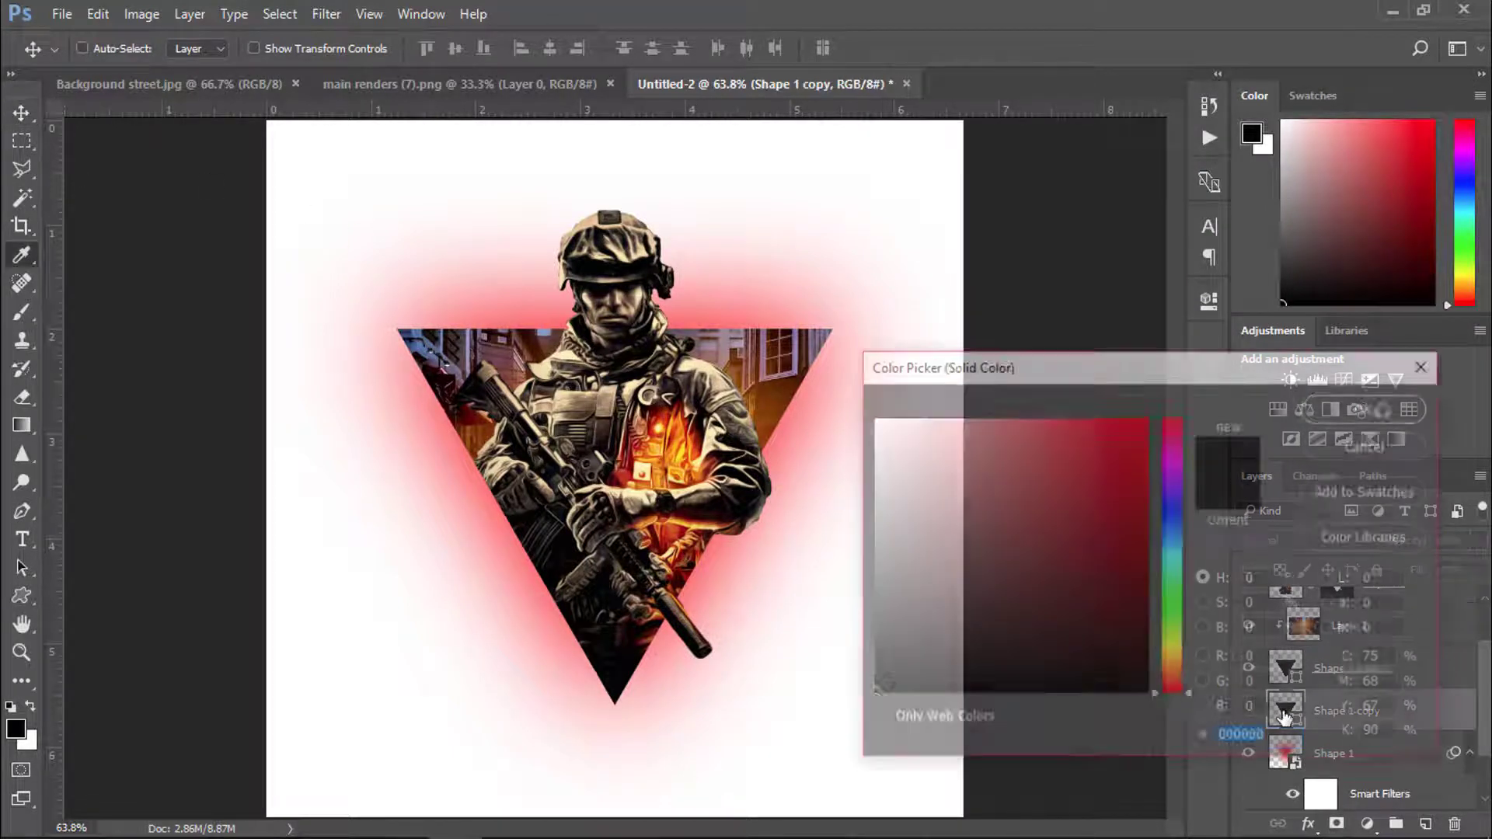
left_click(868, 423)
left_click_drag(868, 423, 1141, 420)
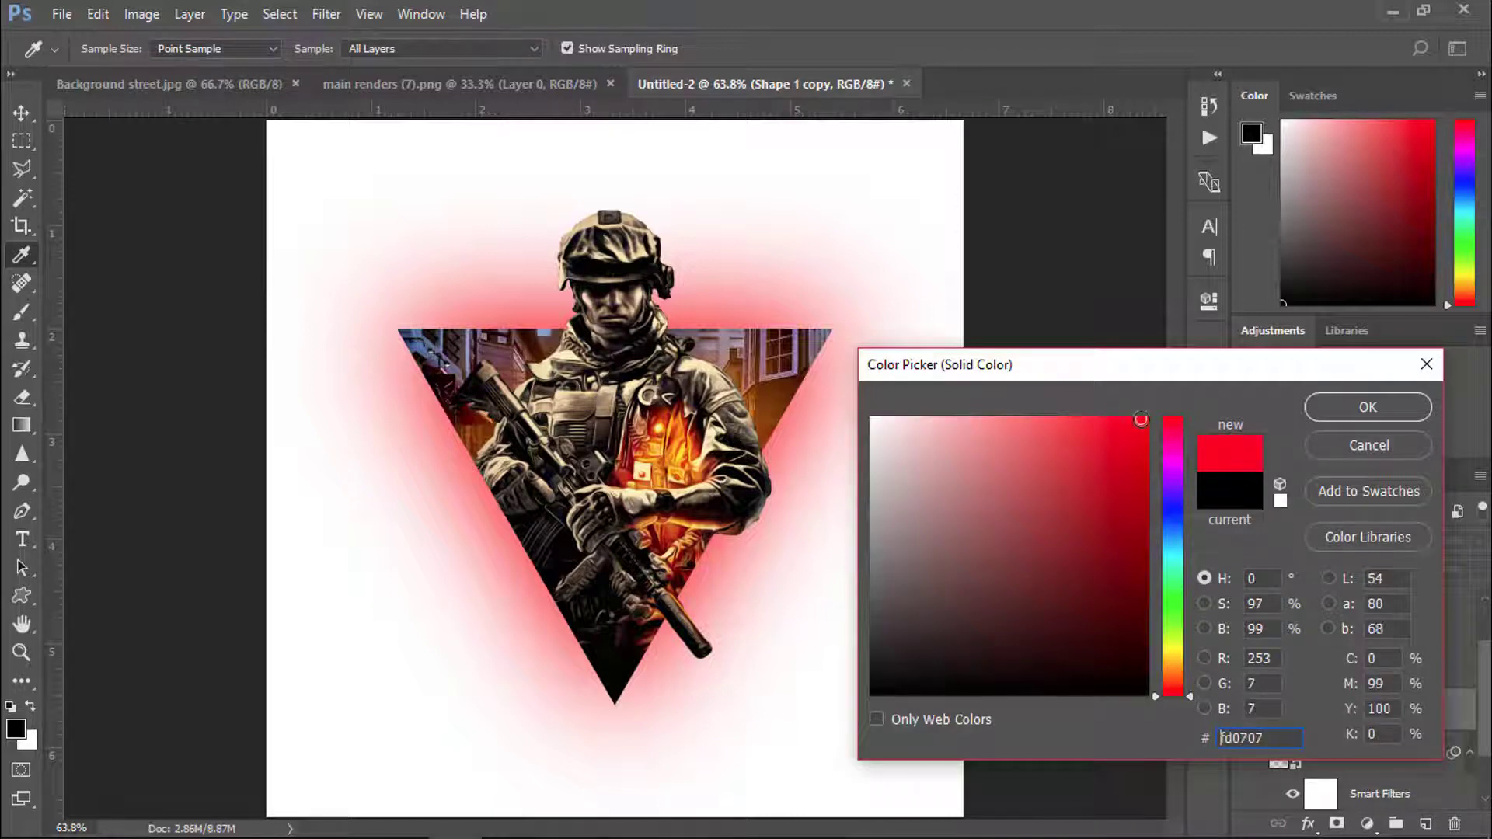
left_click(1351, 406)
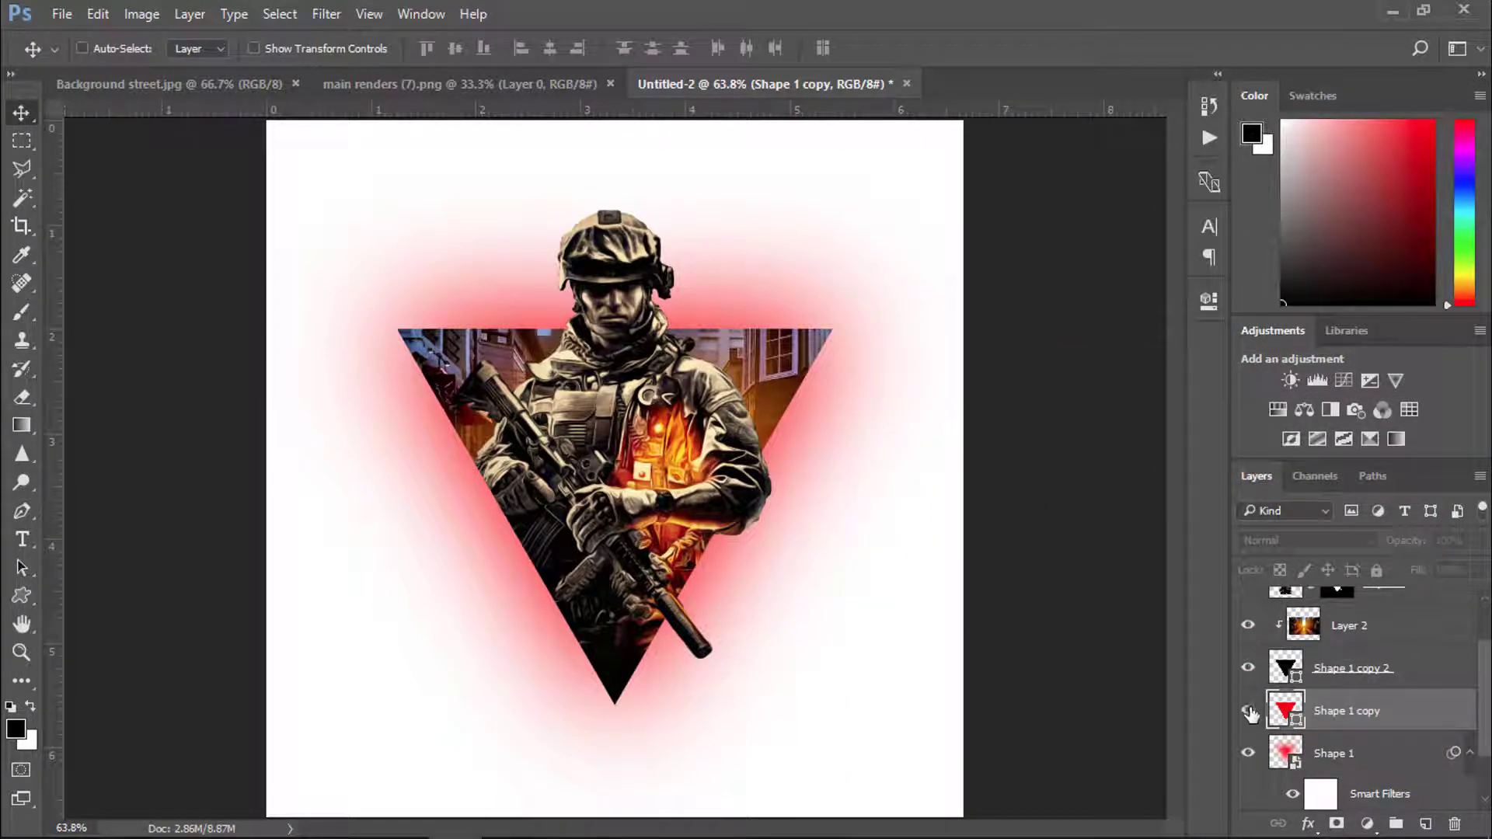
- Scale the red Shape 1 copy triangle about its center to about 106% so it borders the street-photo triangle
key("ctrl+t")
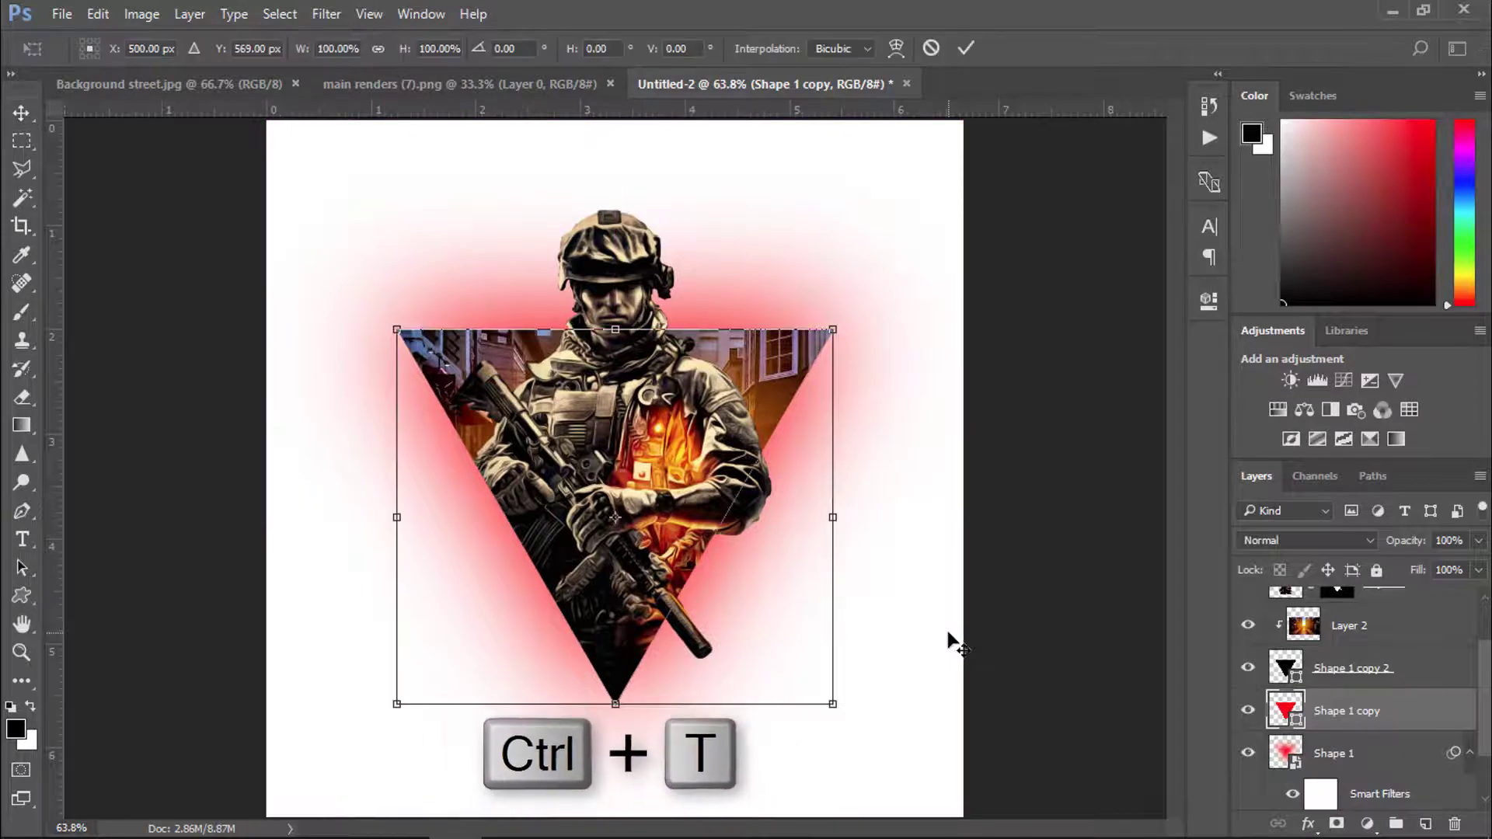
left_click_drag(832, 704, 840, 708)
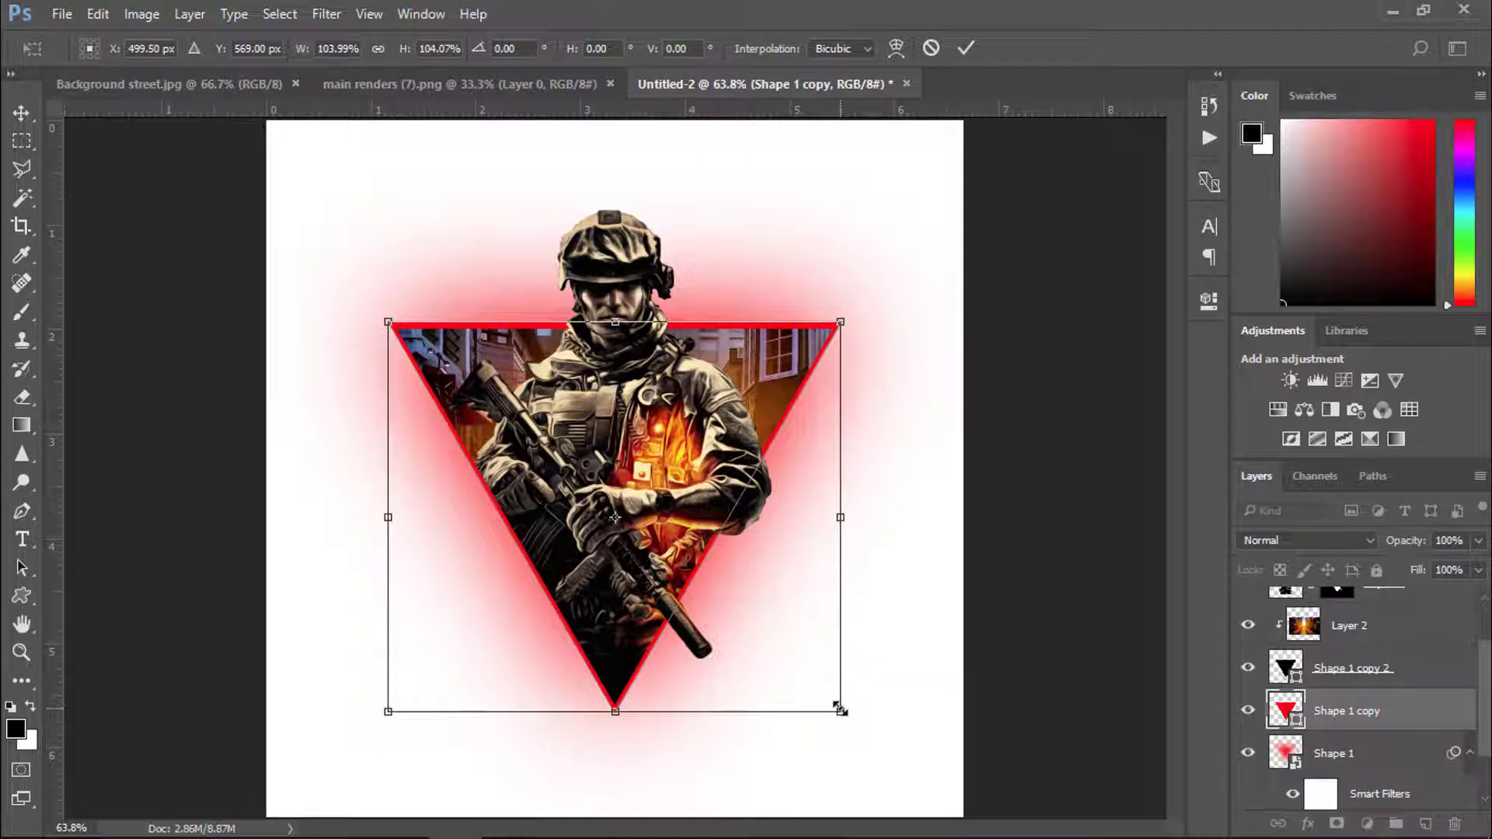
left_click_drag(839, 709, 840, 715)
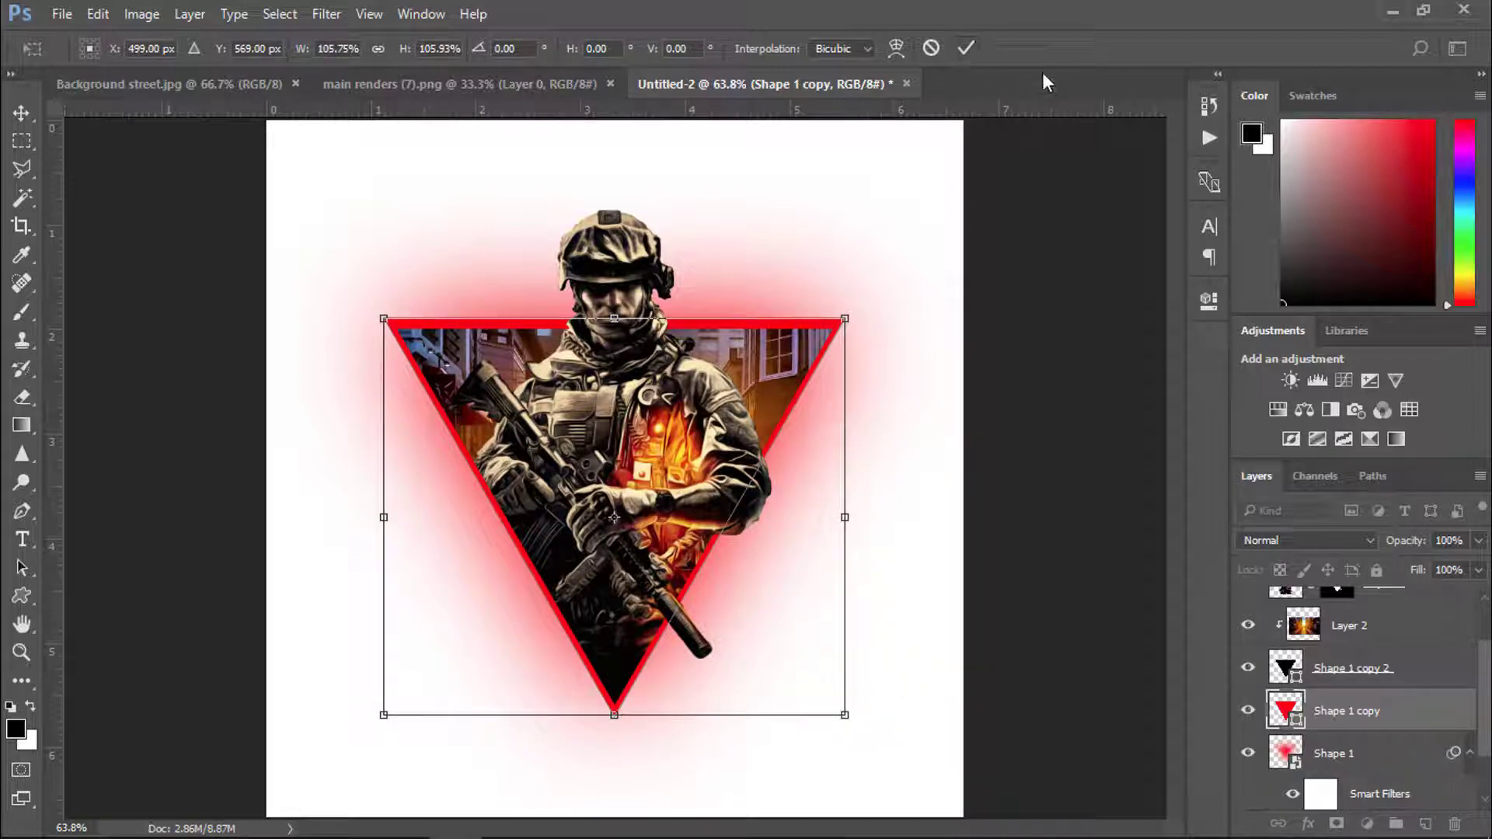
left_click(966, 47)
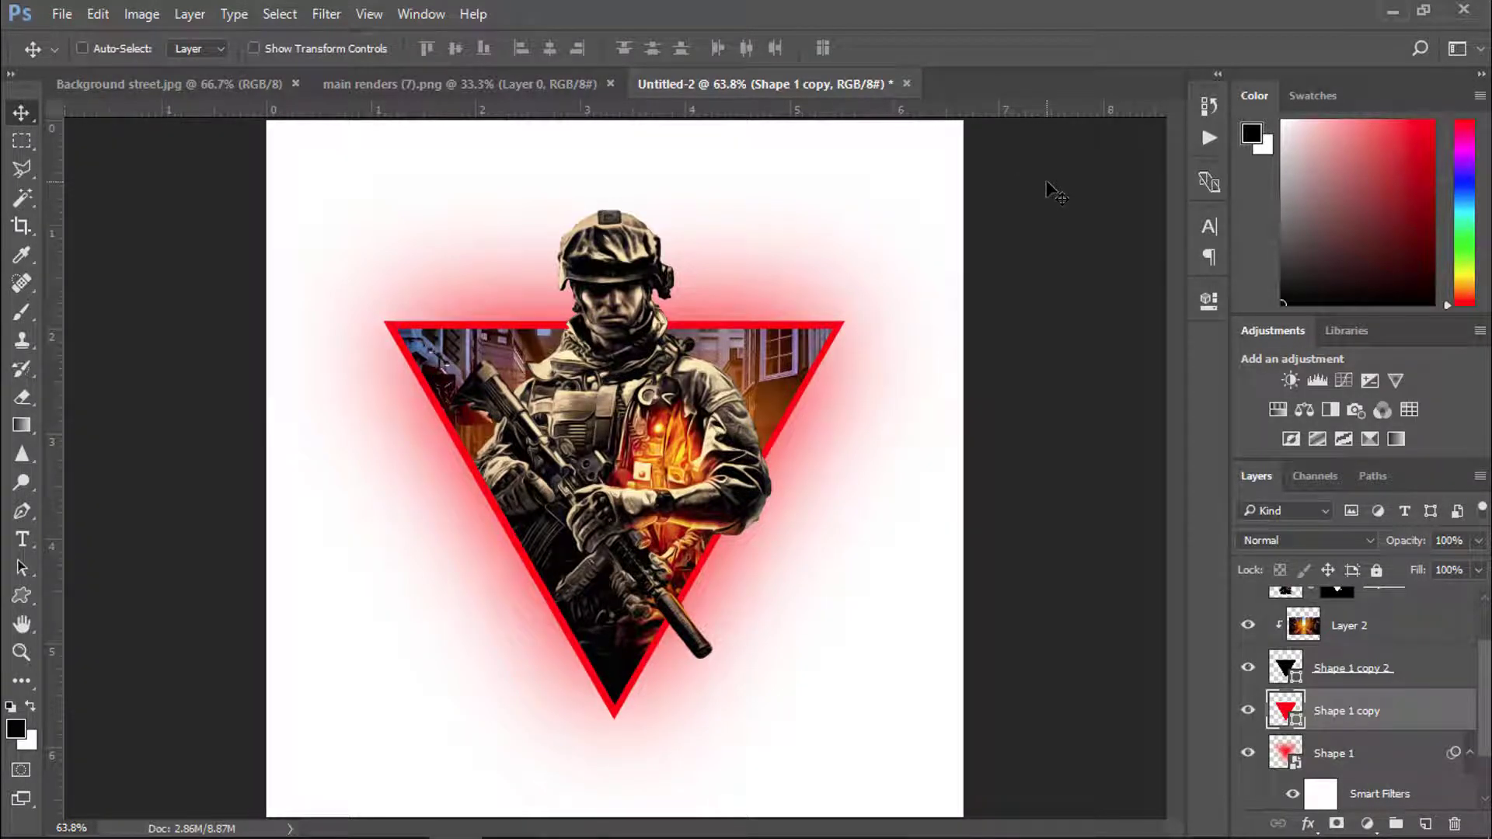
- Add a red Outer Glow to Shape 1 copy with opacity about 80%, noise 21%, spread 25% and size 169 px
double_click(1421, 714)
left_click_drag(795, 100, 1261, 77)
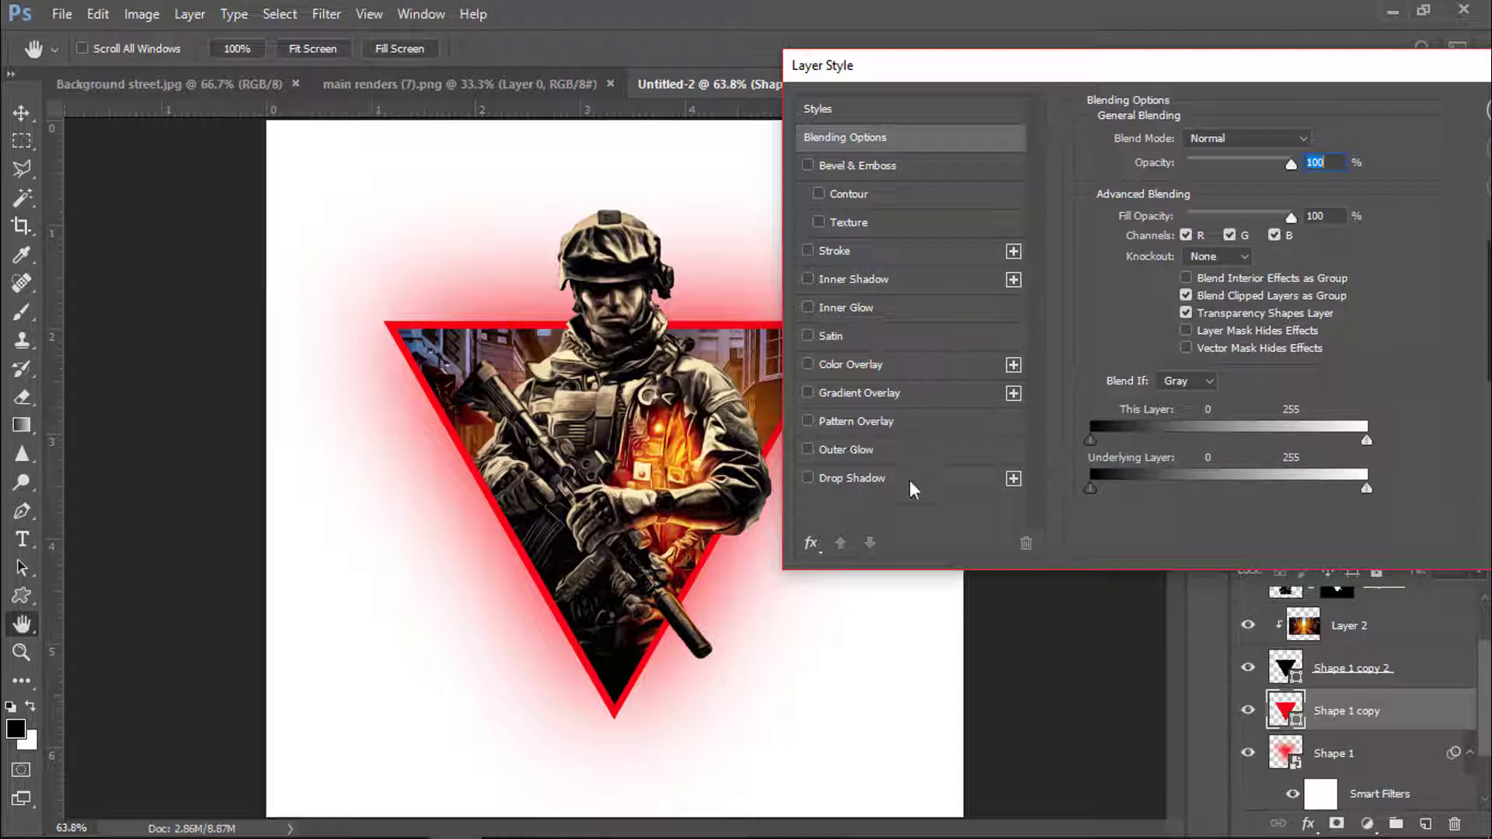
left_click(855, 456)
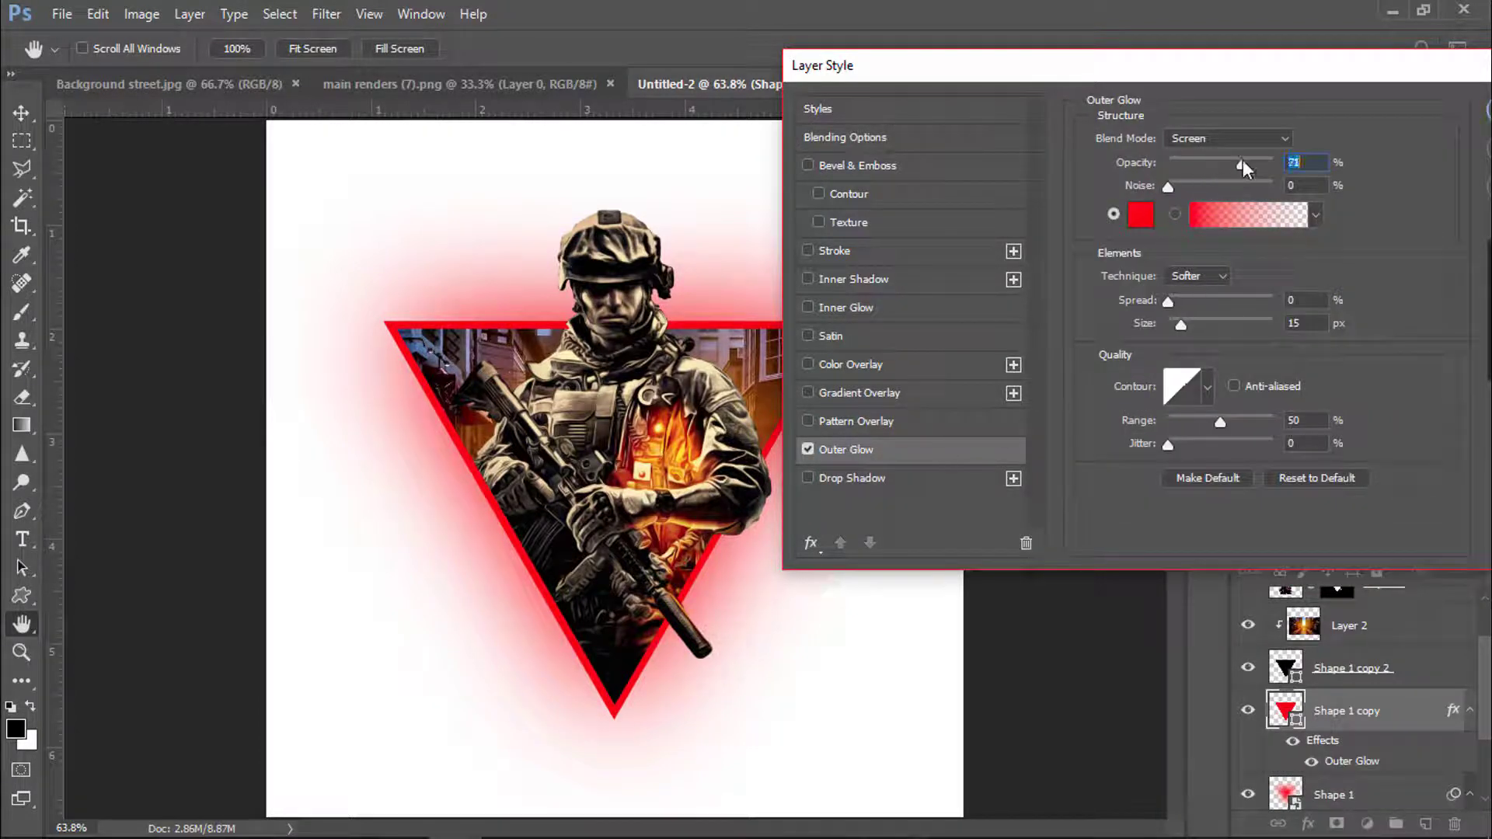
left_click_drag(1242, 161, 1233, 161)
left_click_drag(1246, 328, 1195, 297)
left_click_drag(1234, 160, 1245, 160)
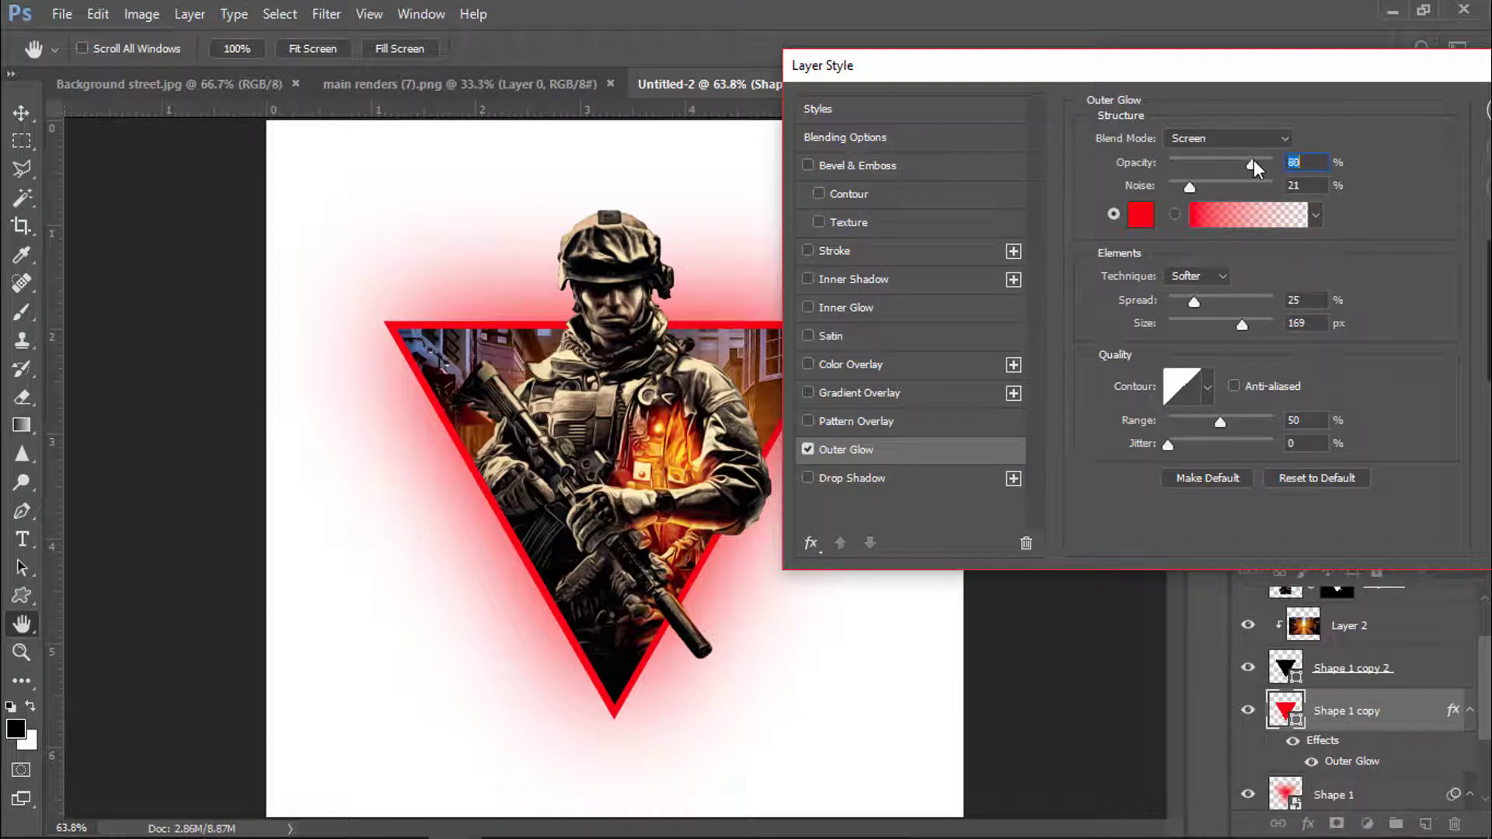
- Remove the Outer Glow's noise, use Soft Light blending after trying Normal and Multiply, and apply the style with 26% spread
left_click(1226, 138)
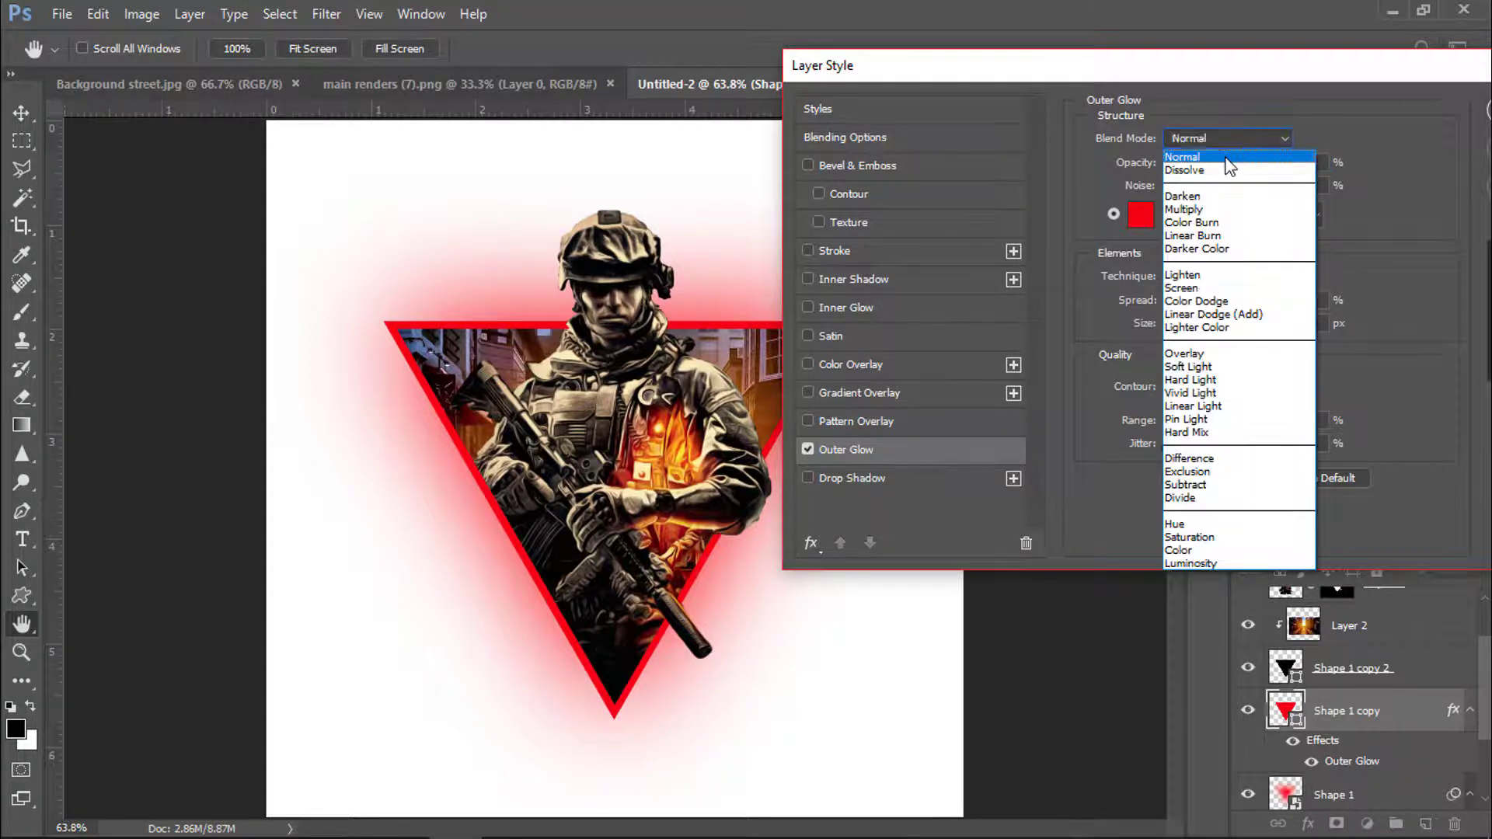
left_click(1197, 151)
left_click_drag(1189, 185, 1170, 183)
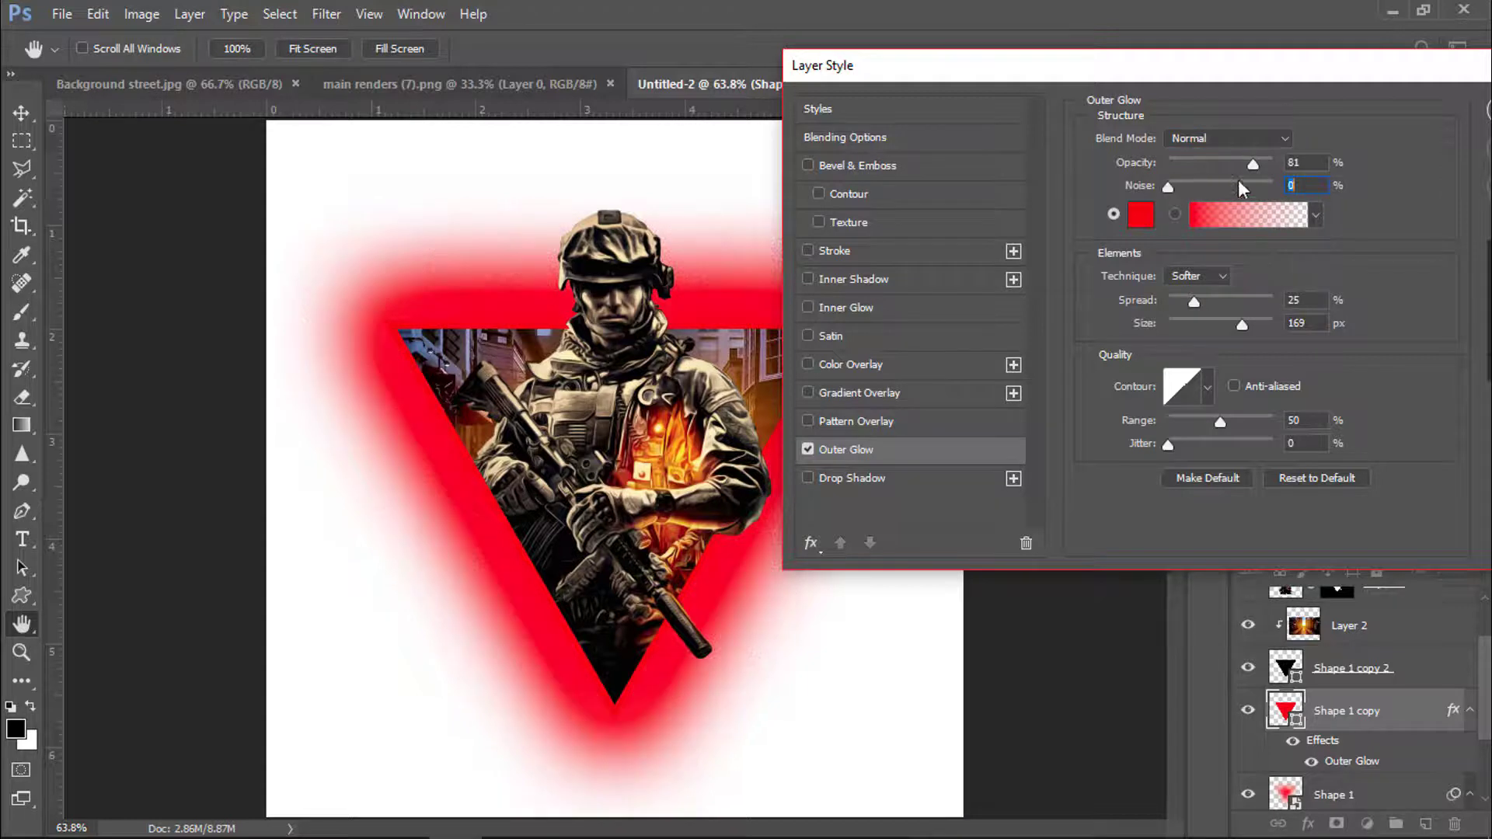
left_click(1220, 138)
left_click(1210, 210)
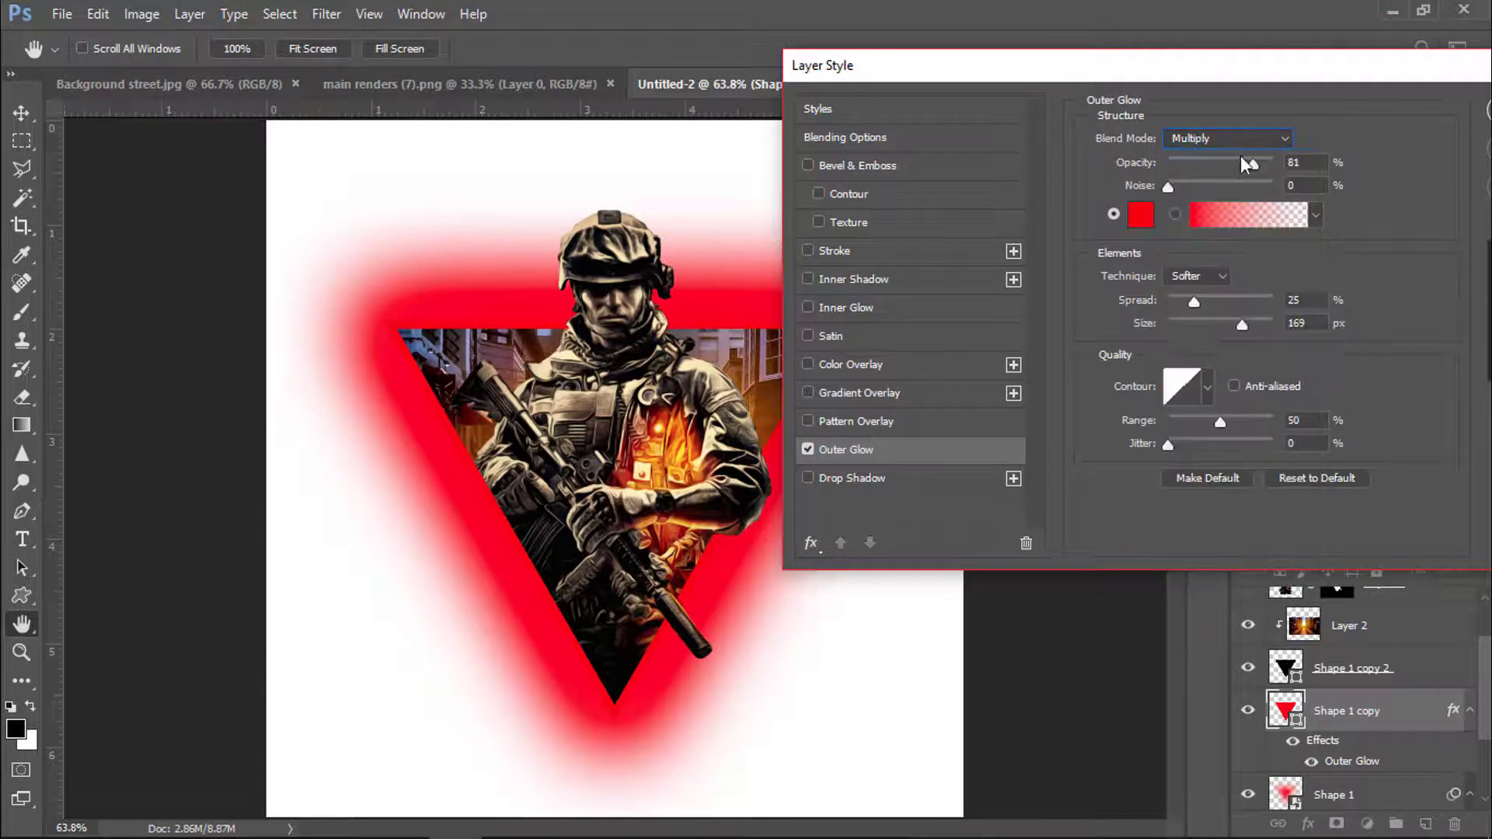
left_click(1224, 138)
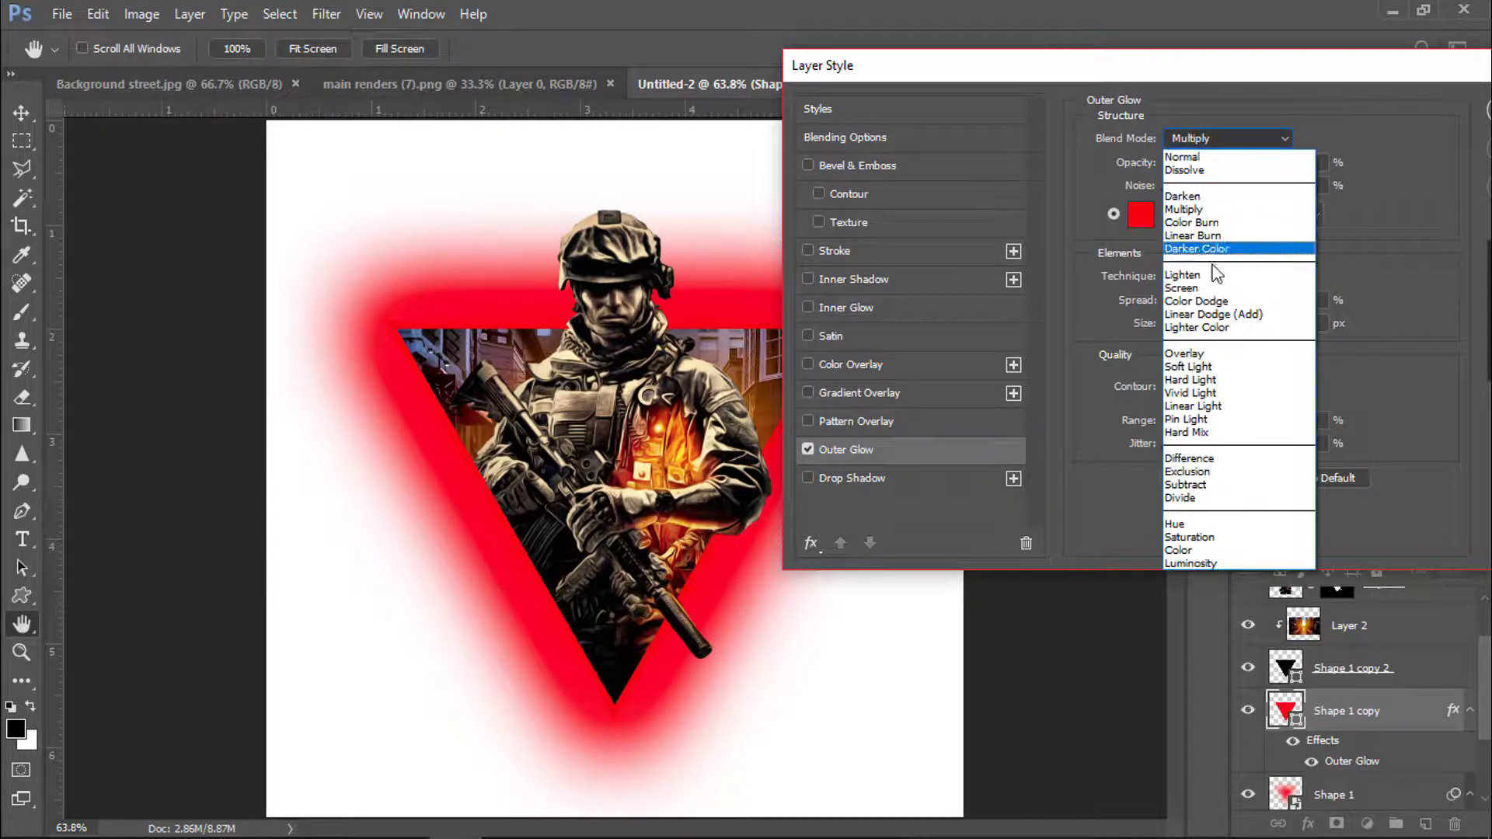
left_click(1200, 366)
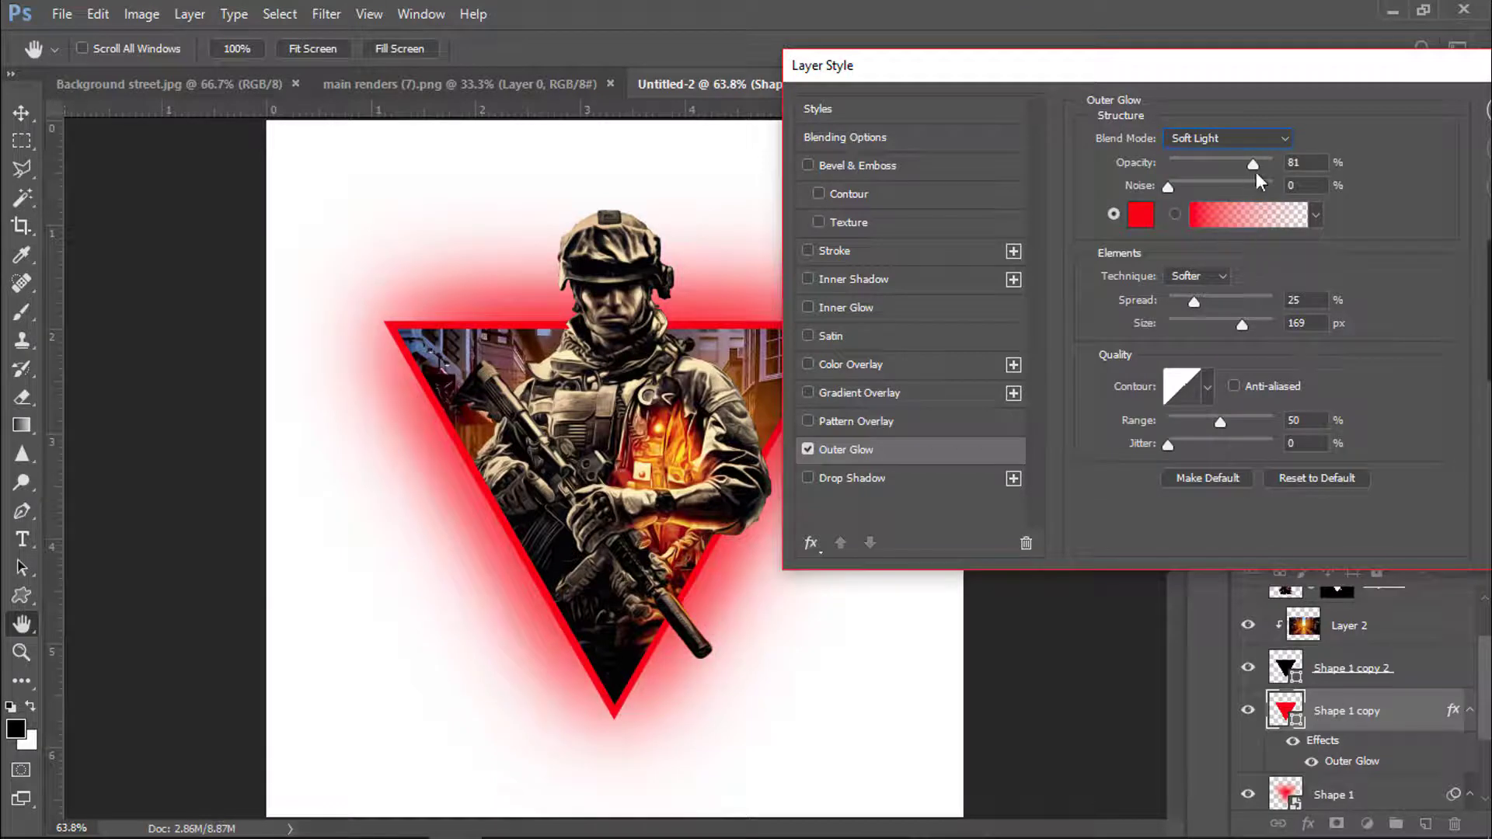
left_click_drag(1193, 302, 1175, 303)
left_click_drag(1187, 73, 1116, 73)
left_click(1451, 115)
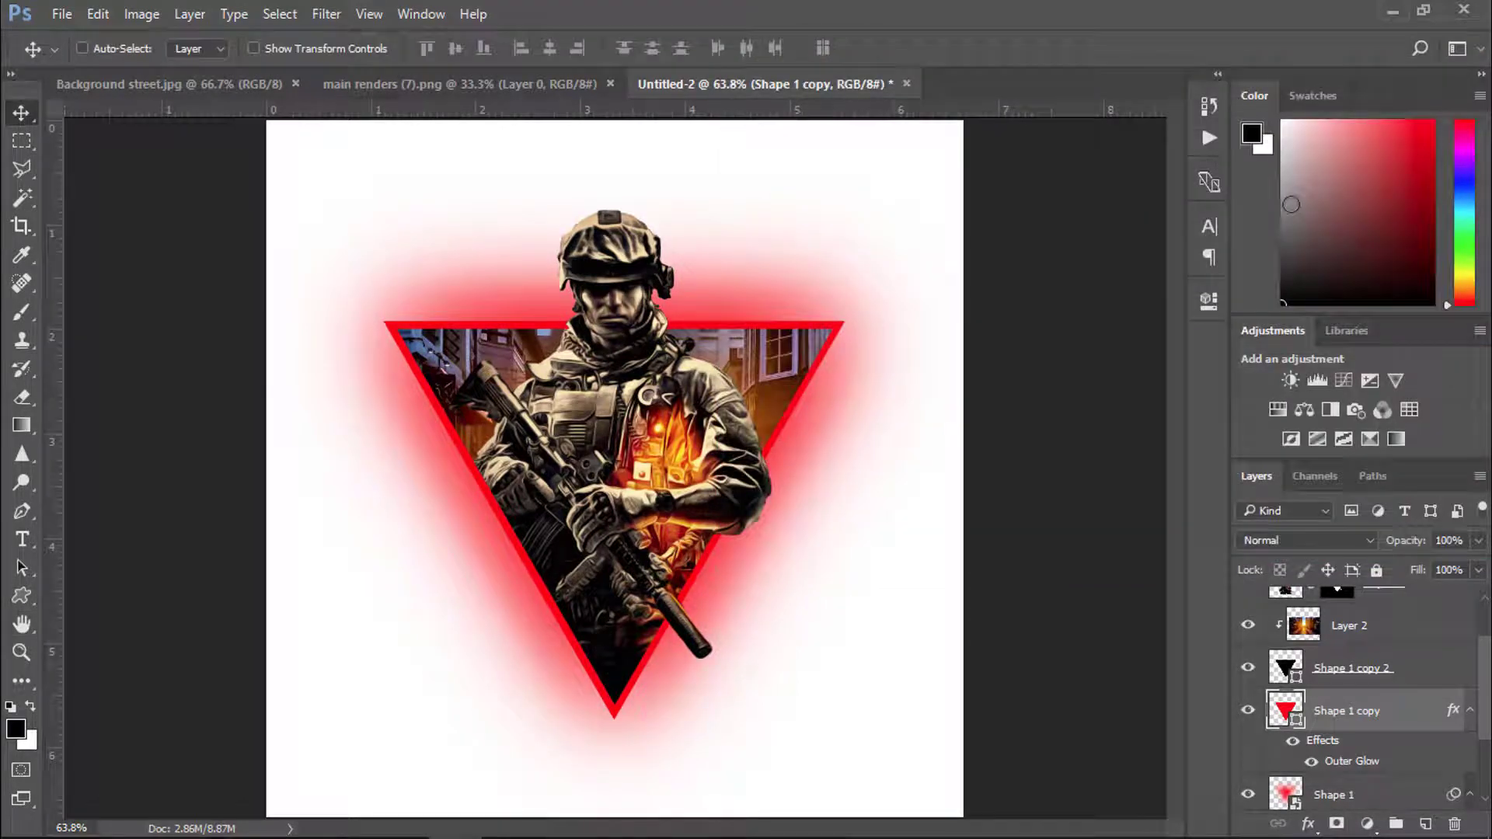
- Collapse the effects of Shape 1 copy and the smart filters of Shape 1 in the layer list
left_click(1469, 711)
left_click_drag(1485, 655, 1489, 685)
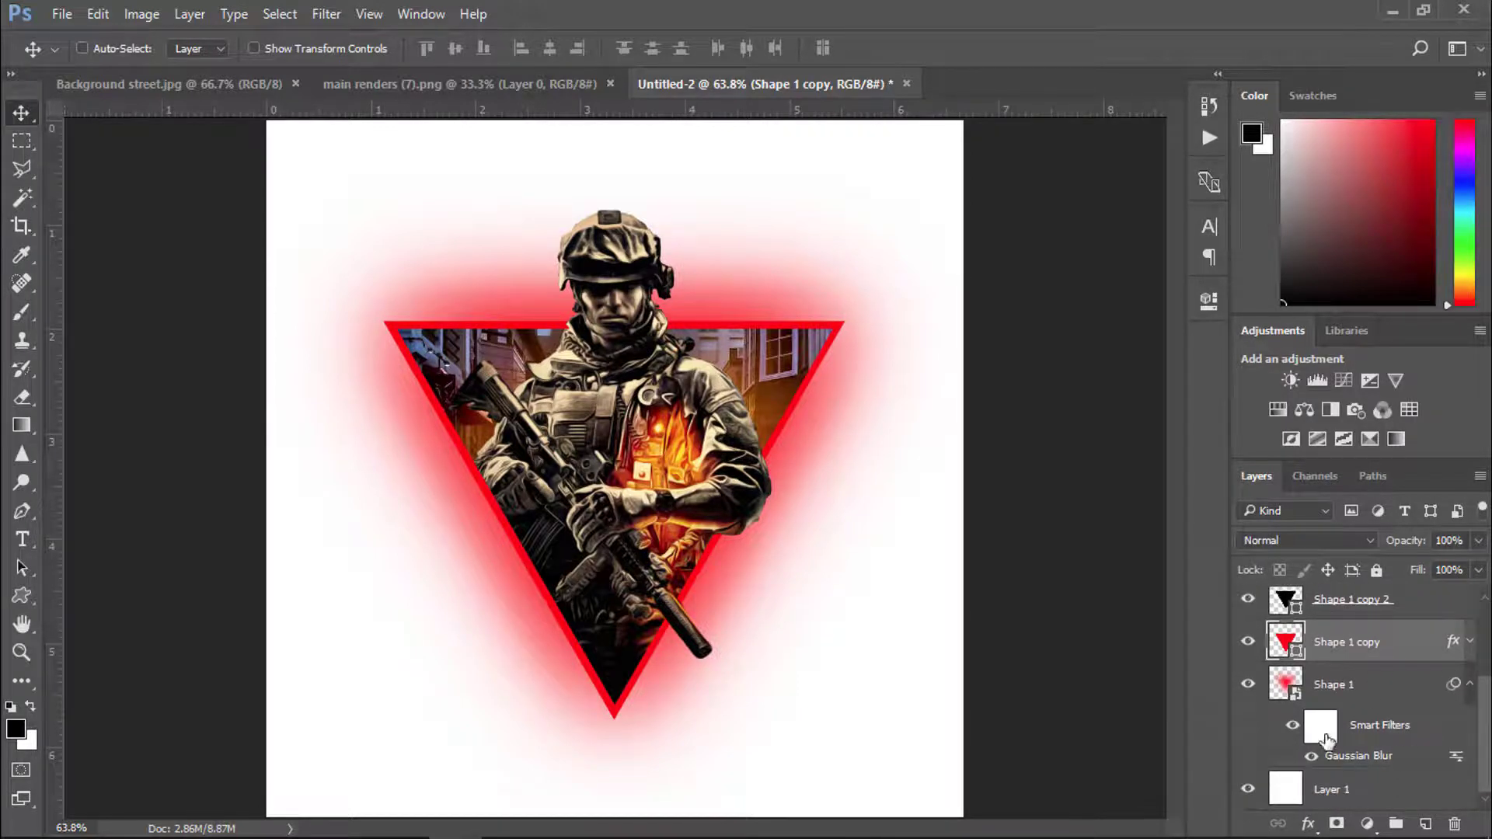
left_click(1469, 684)
- Enlarge the blurred Shape 1 triangle about its center to about 110.5%
left_click(1287, 749)
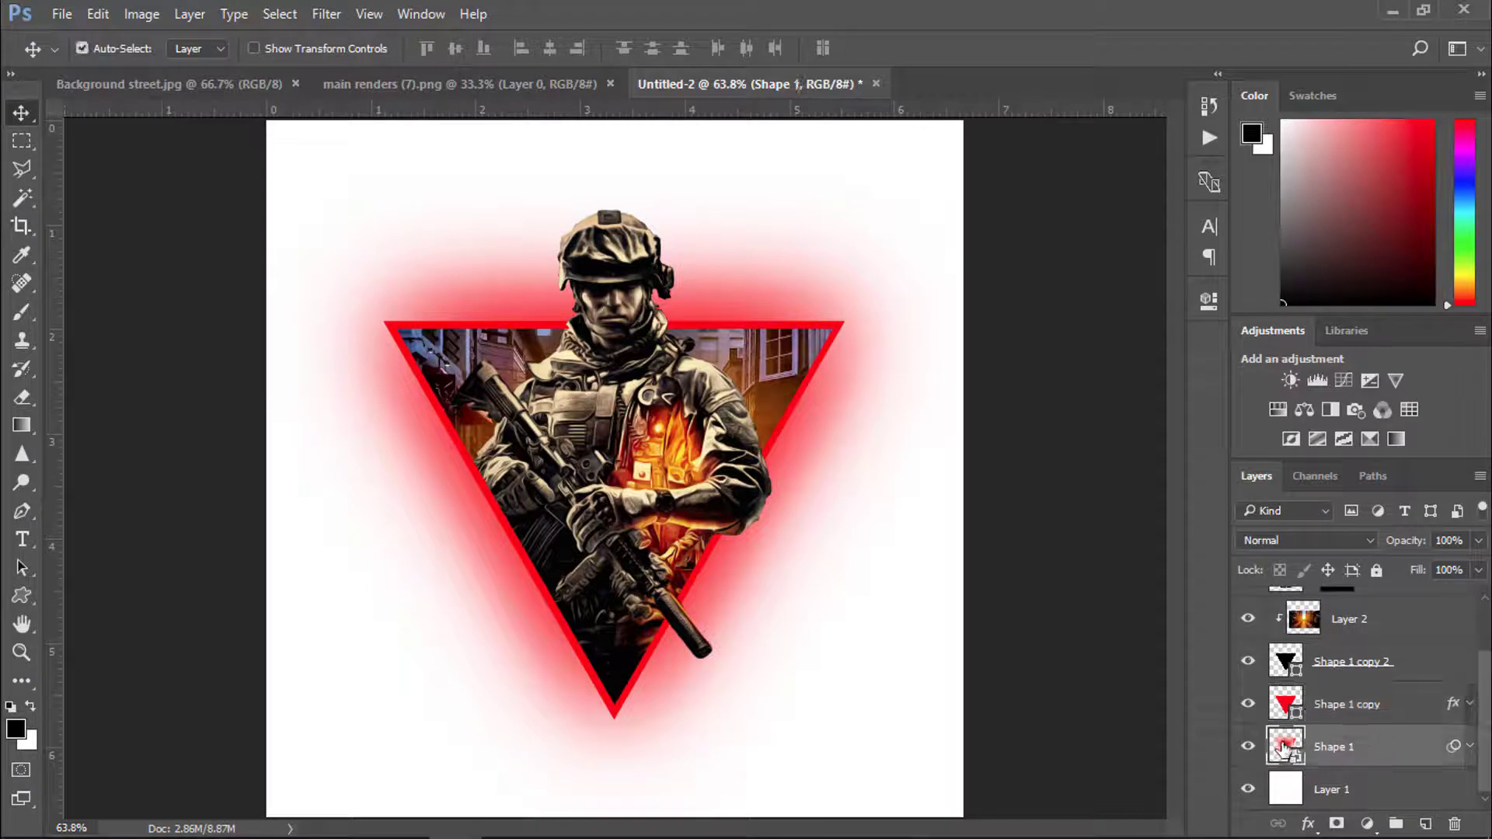
key("ctrl+t")
left_click_drag(853, 718, 872, 738)
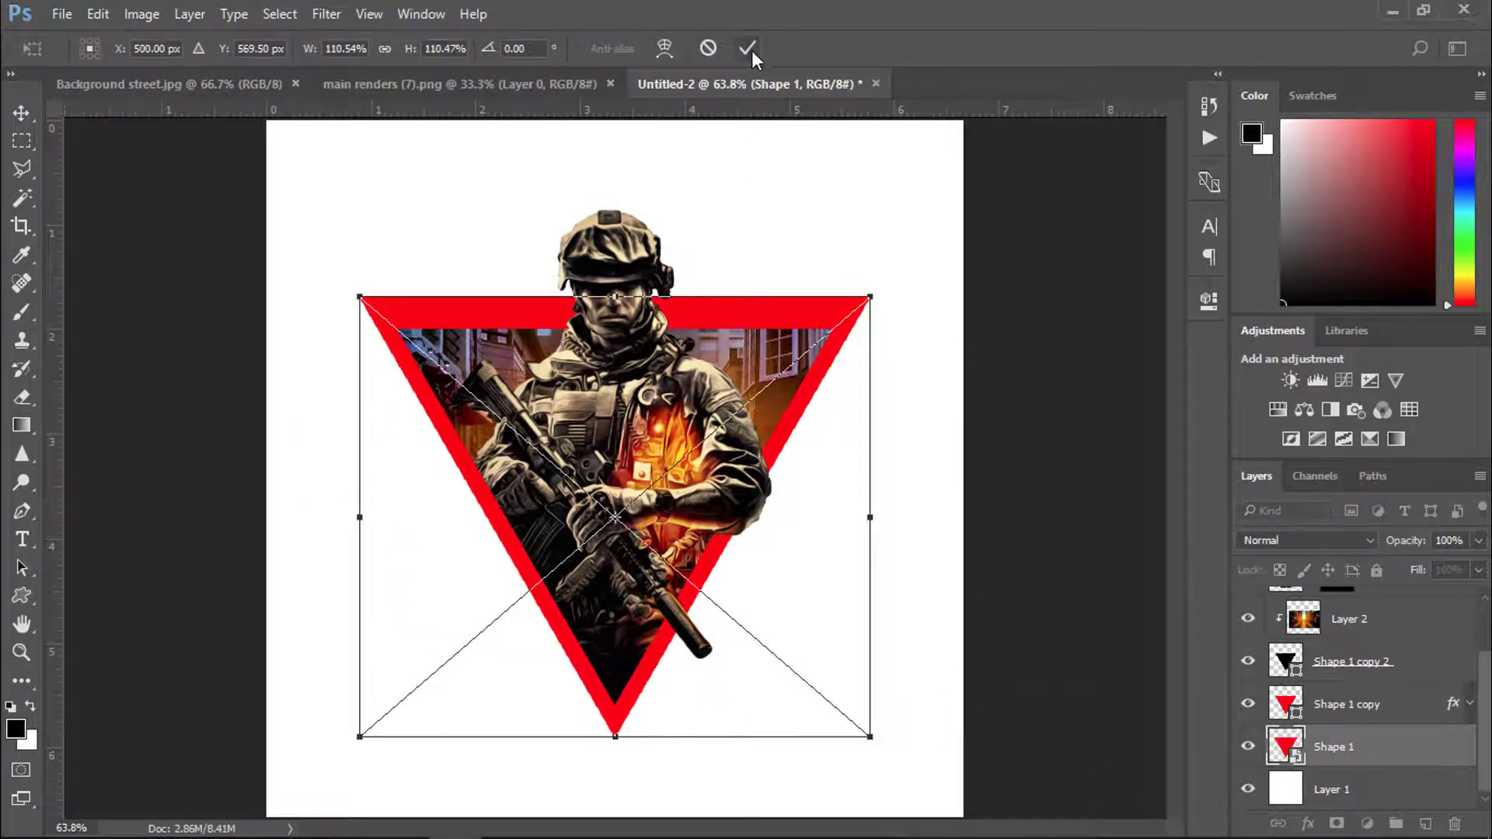
left_click(748, 49)
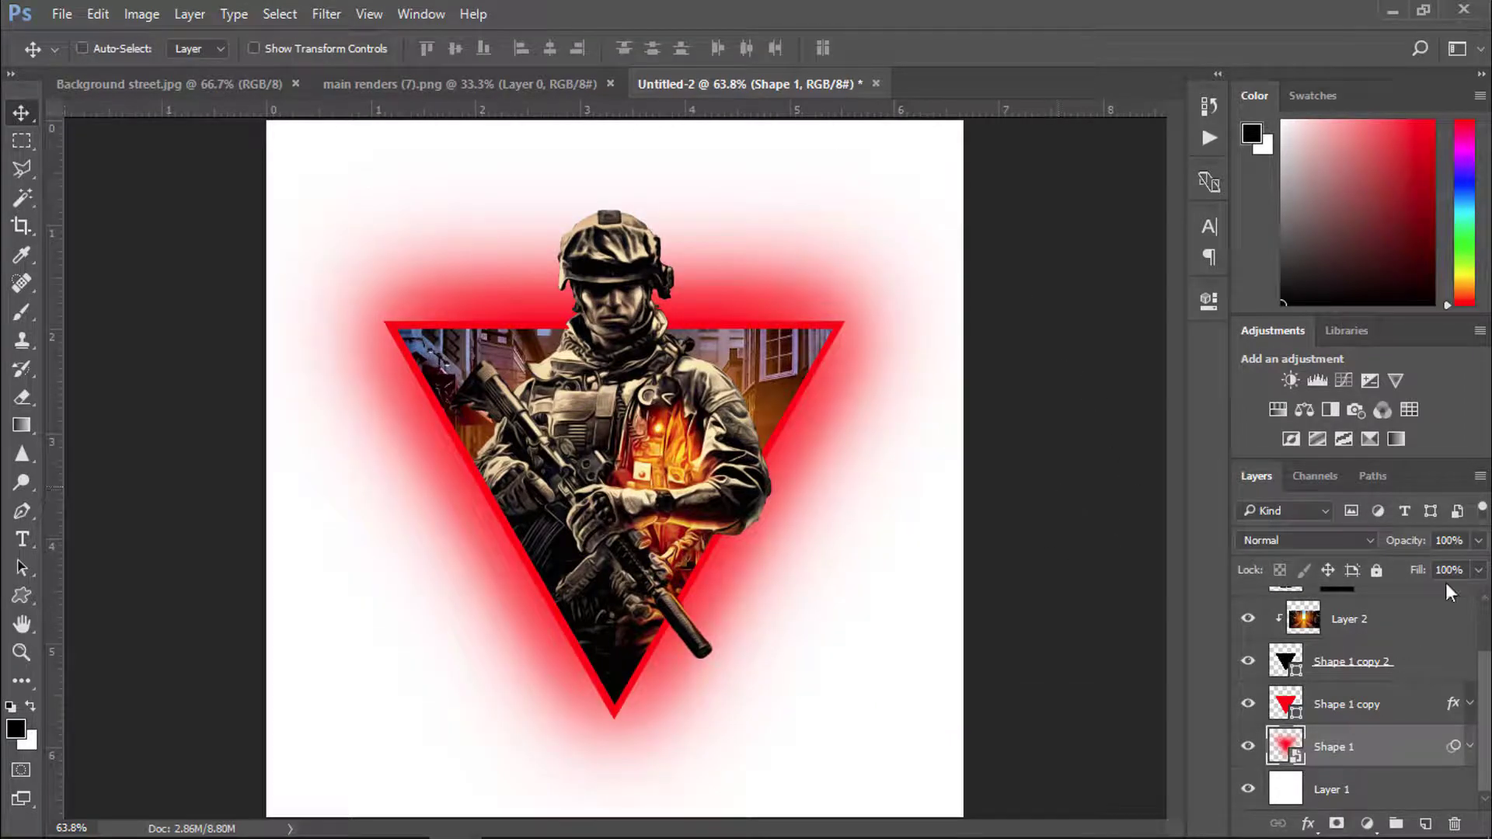
- Lower the opacity of the blurred Shape 1 layer to 80%
left_click(1477, 569)
left_click_drag(1455, 568, 1453, 568)
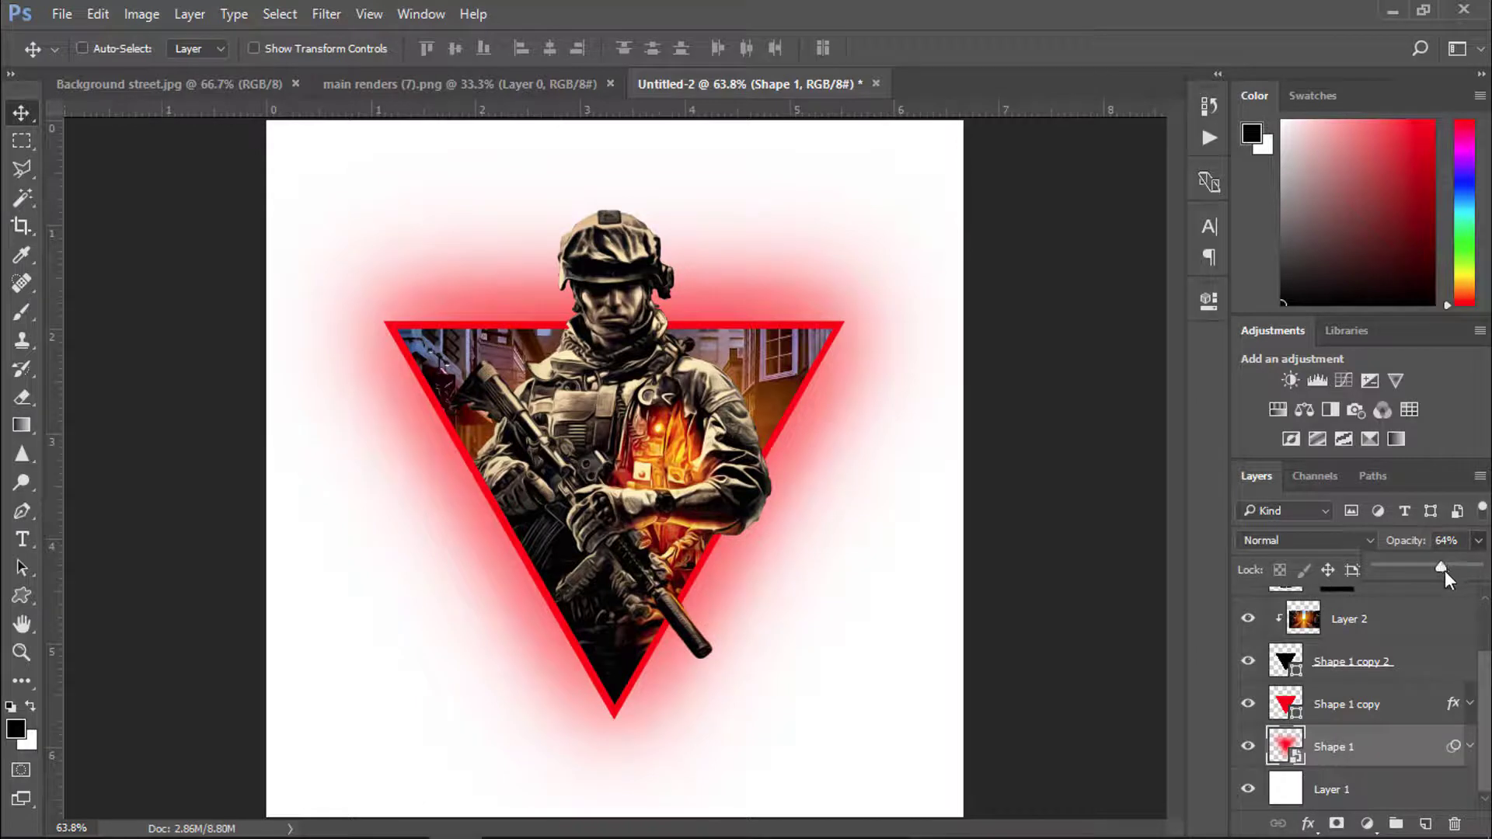
left_click_drag(1450, 571, 1459, 568)
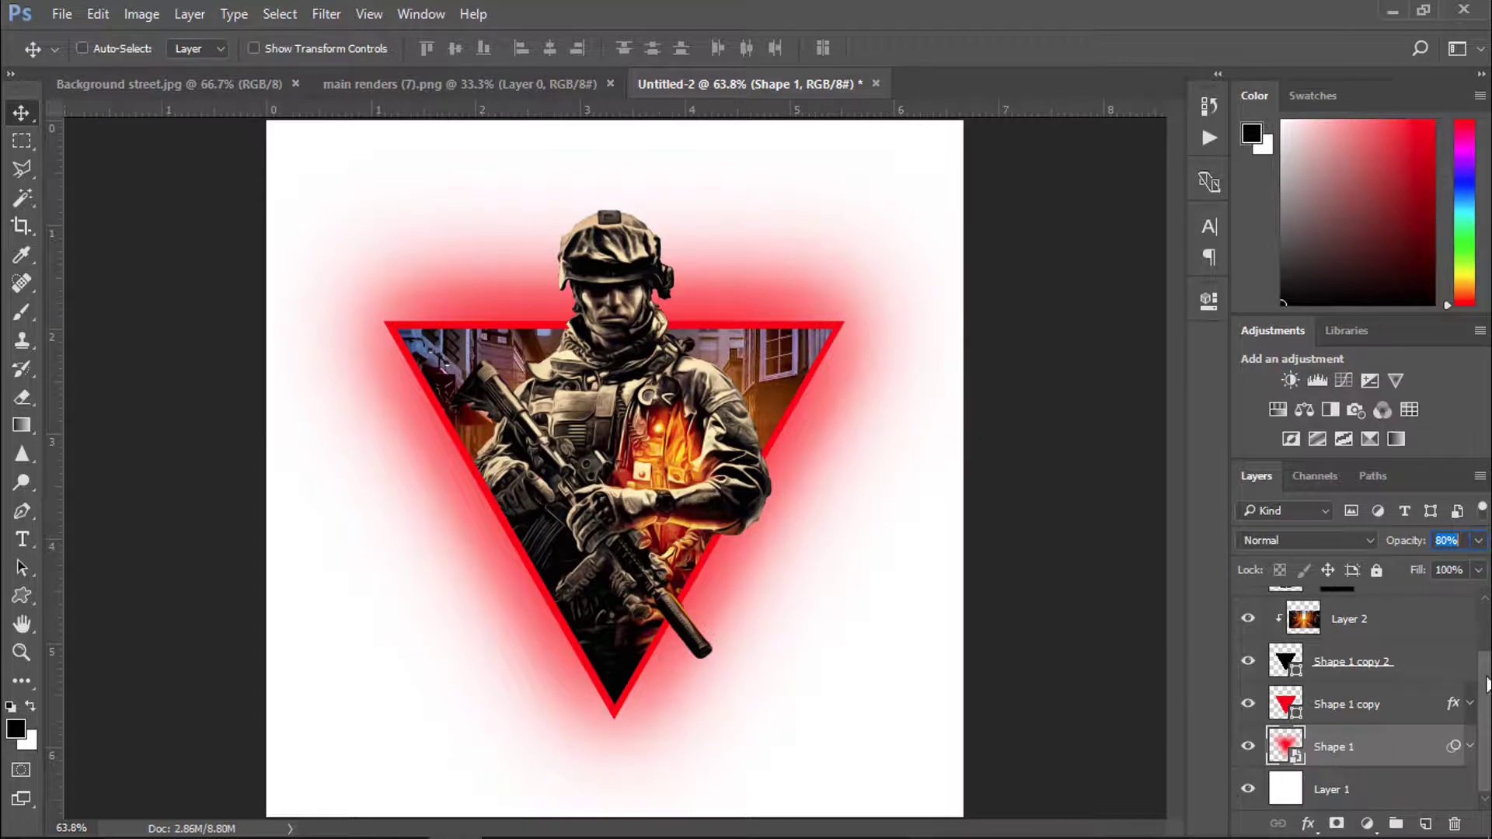
- Add a Gradient fill layer above Layer 1 using a reversed, radial black-to-transparent gradient
left_click(1292, 796)
left_click(1369, 827)
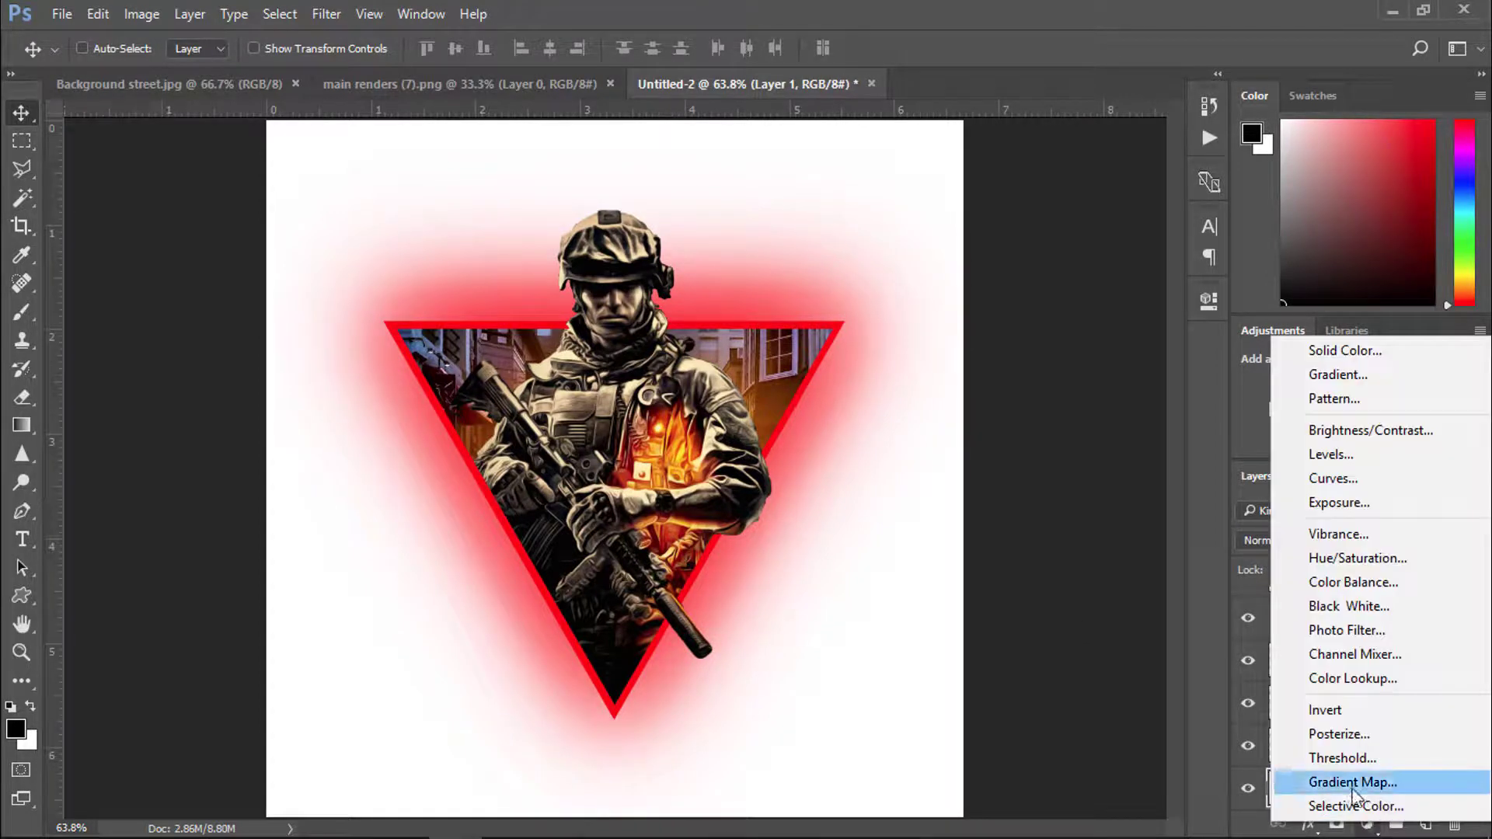
left_click(1349, 376)
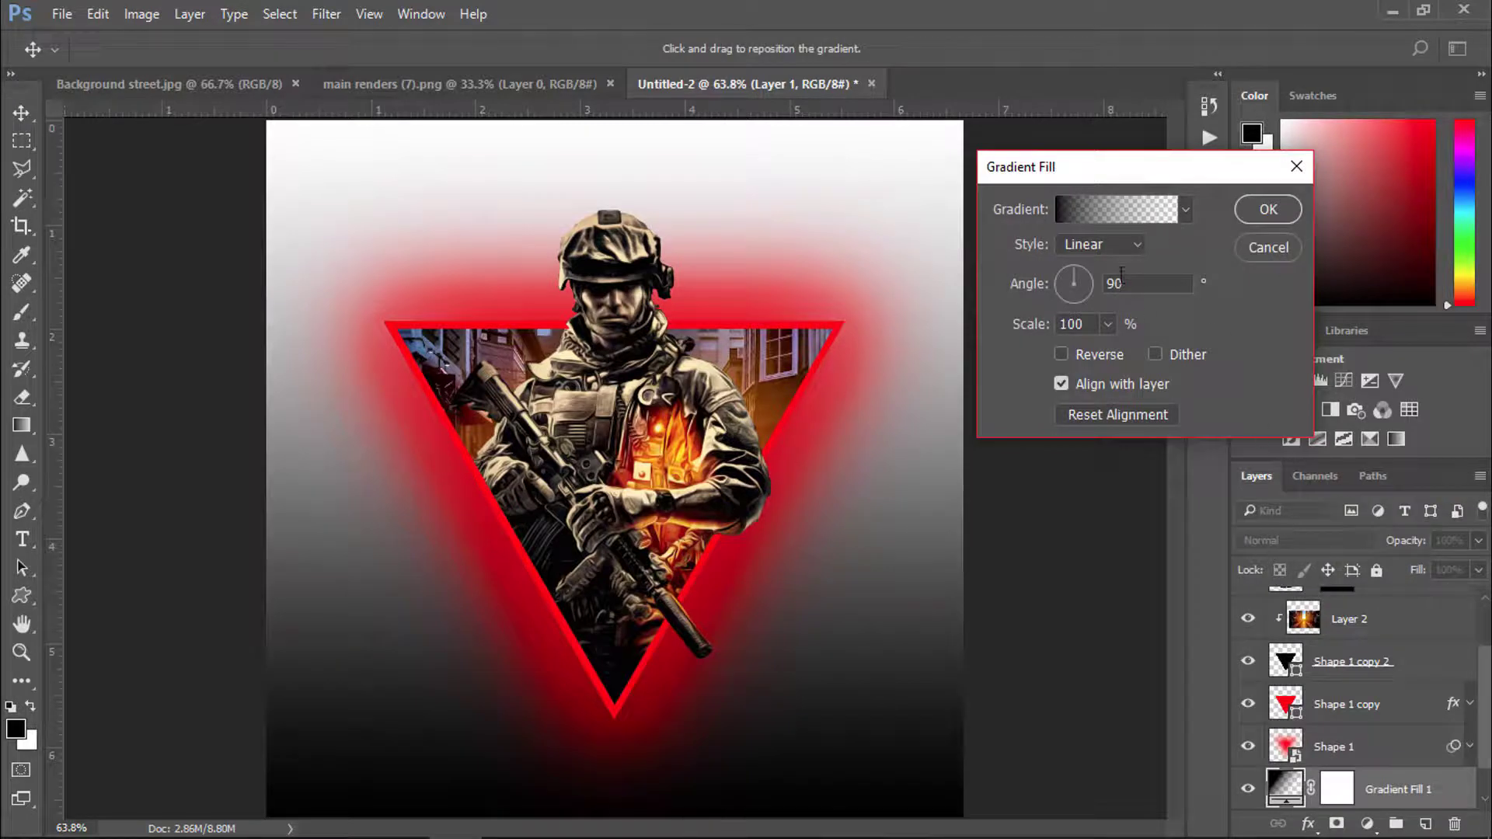
left_click(1123, 251)
left_click(1088, 278)
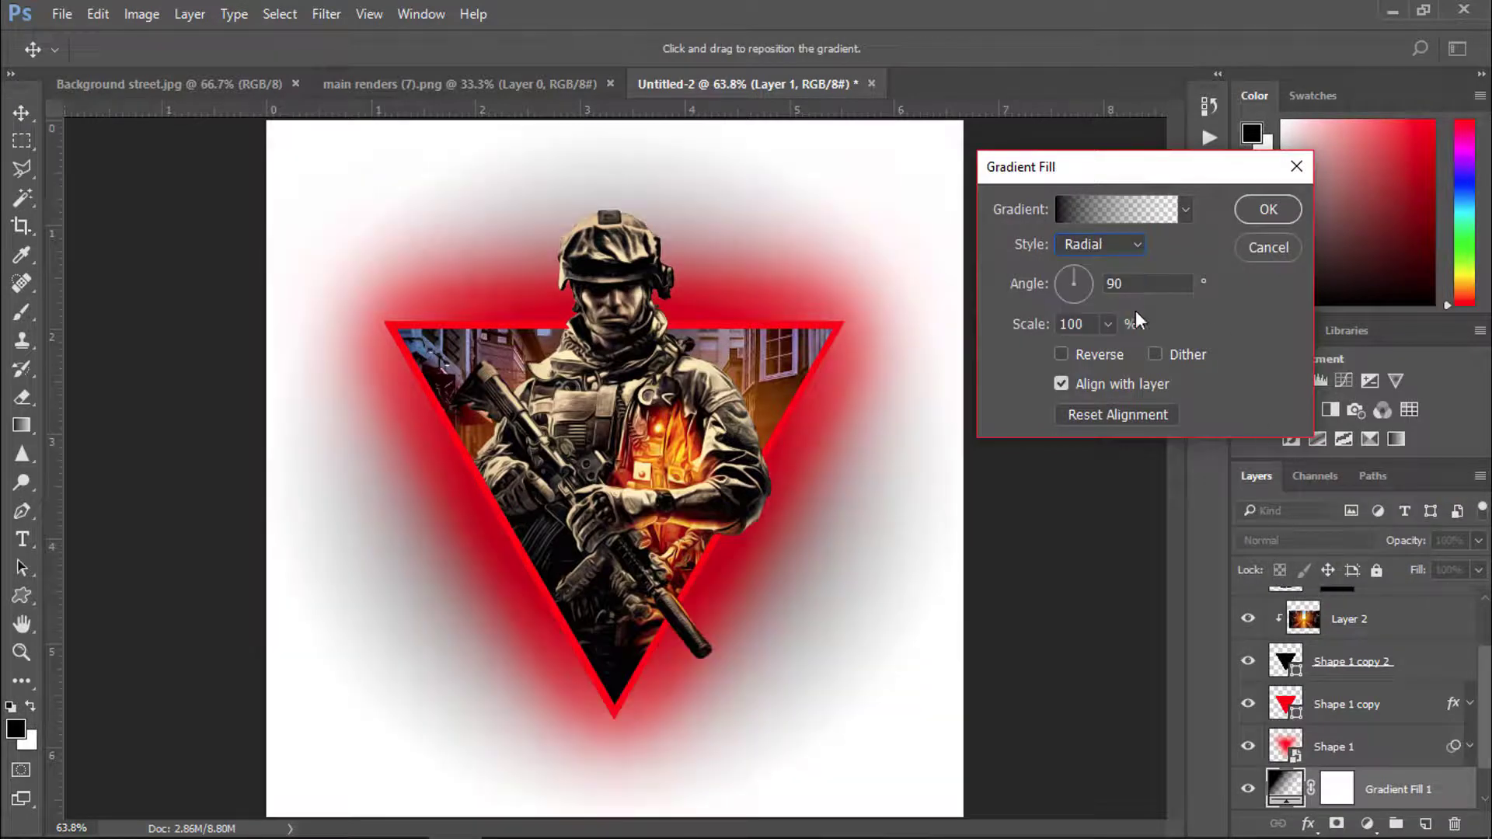
left_click(1069, 350)
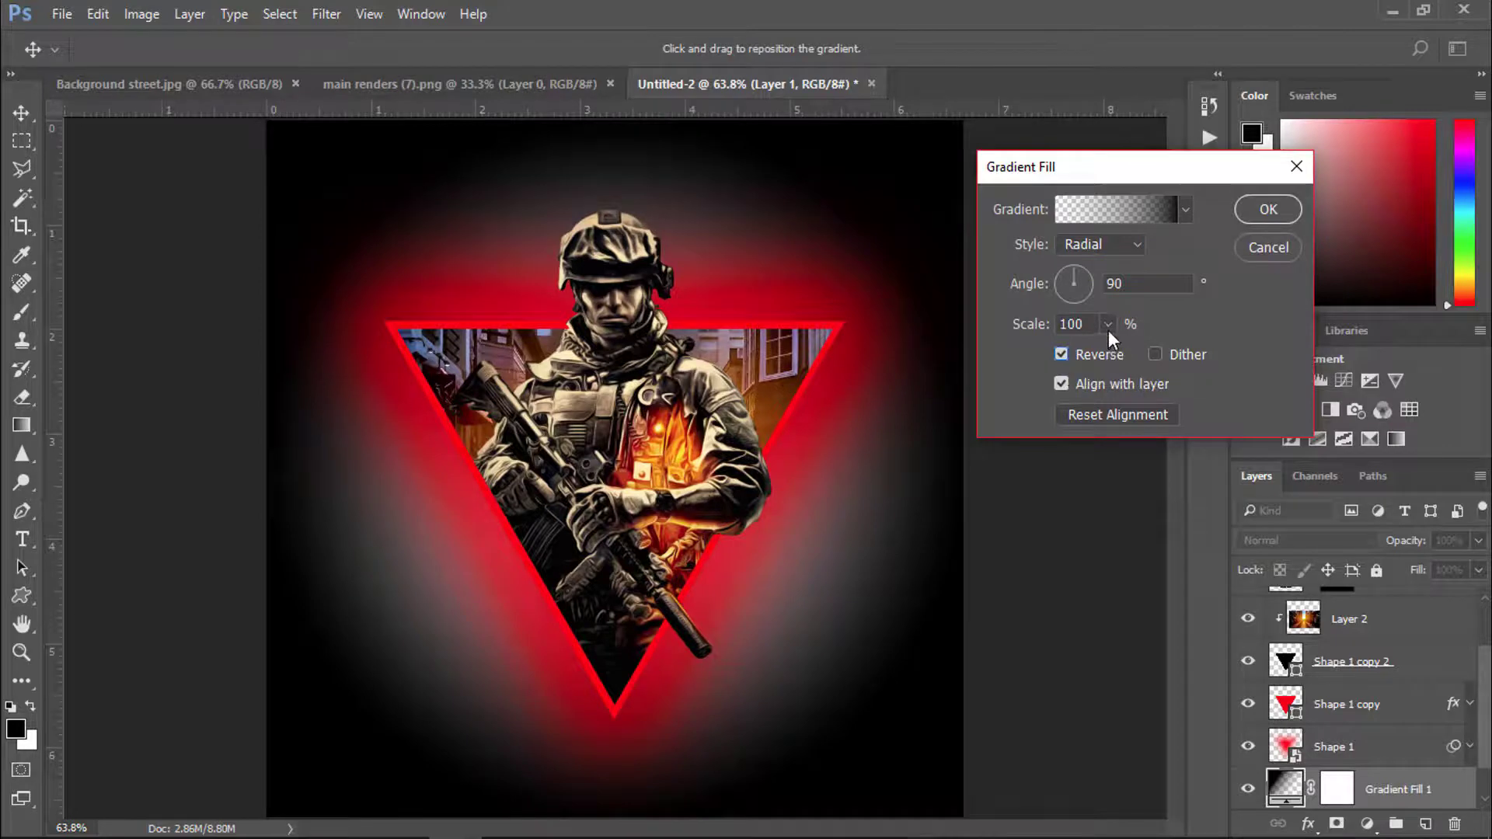
- Set the background gradient's scale to 210% and apply the fill
left_click(1108, 326)
left_click_drag(1133, 358, 1116, 352)
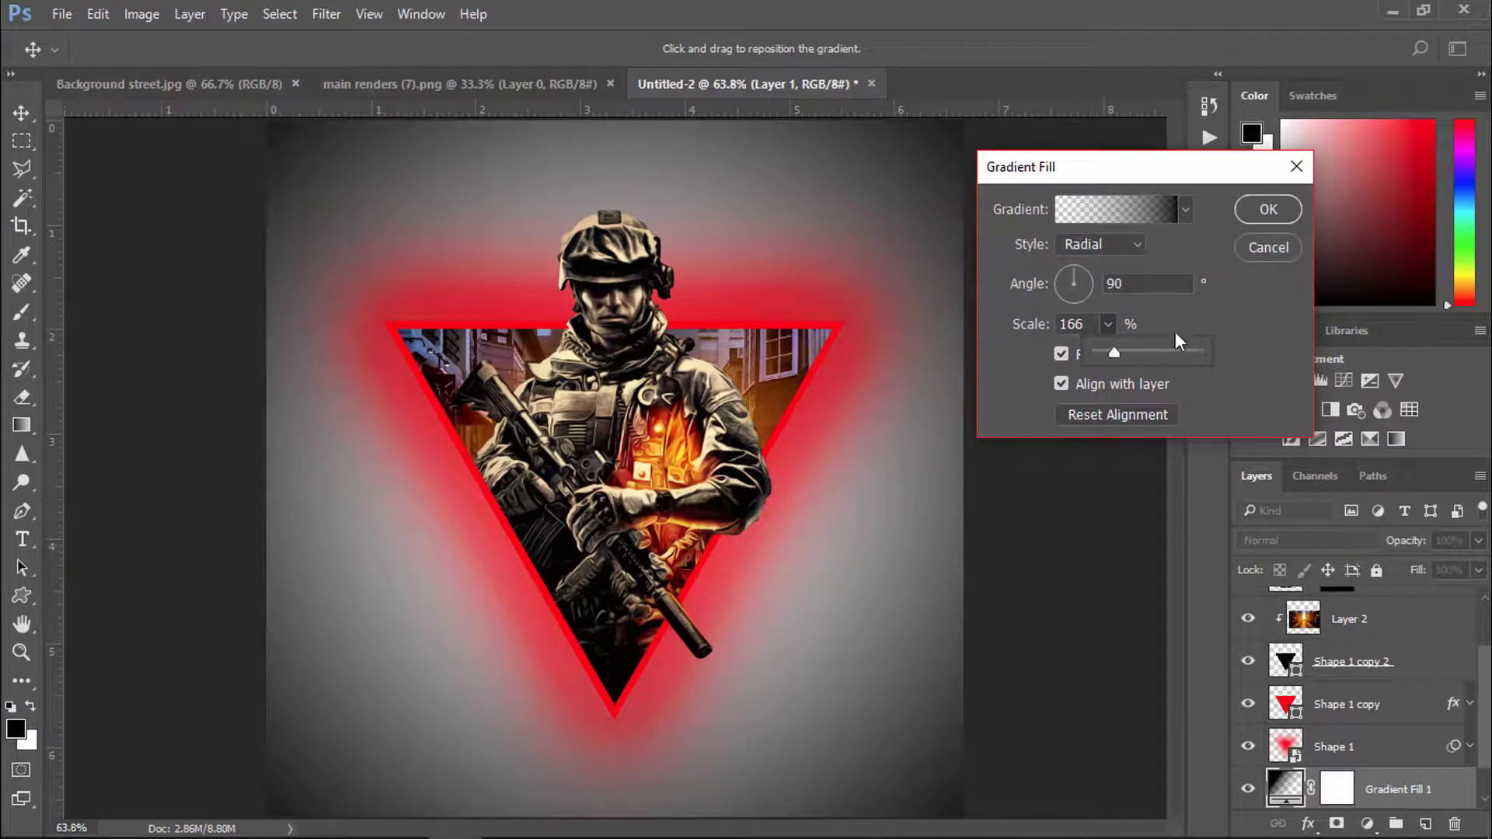
left_click_drag(1112, 355, 1106, 351)
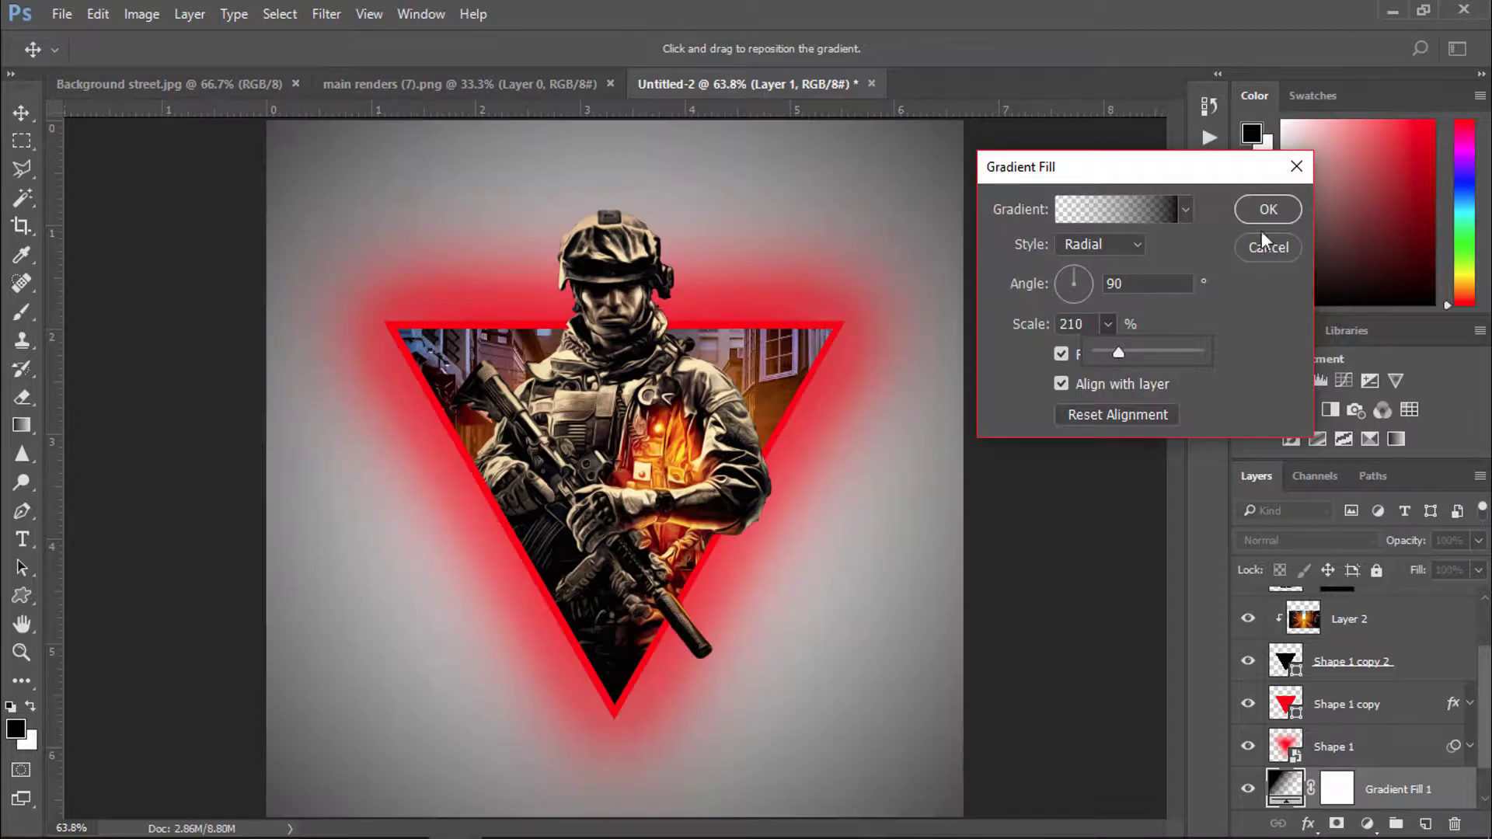
left_click(1264, 211)
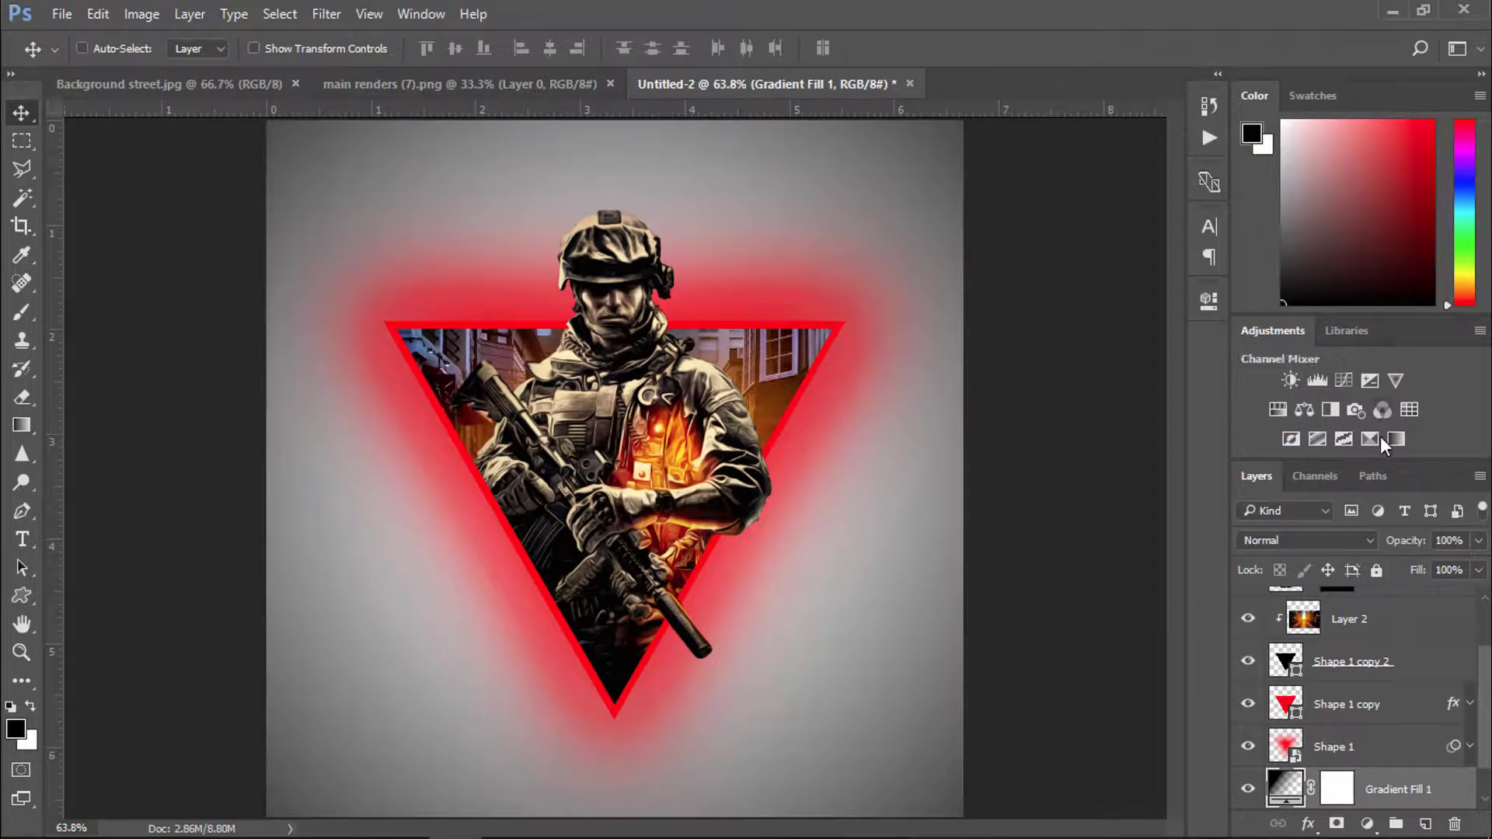
- Expand the effects of Shape 1 copy and hide its Outer Glow to compare the triangle with and without it
left_click(1470, 704)
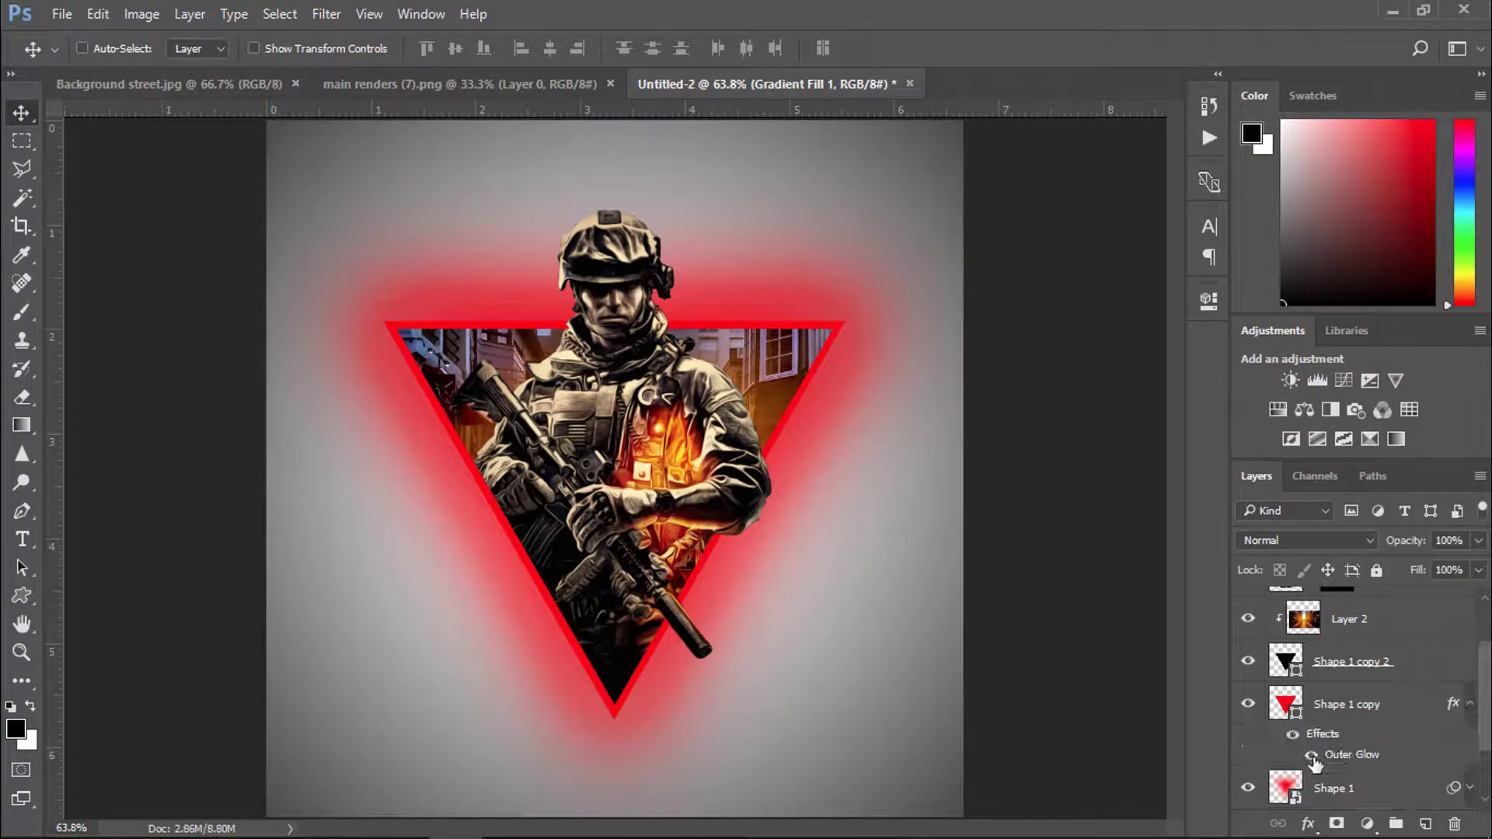
left_click(1312, 757)
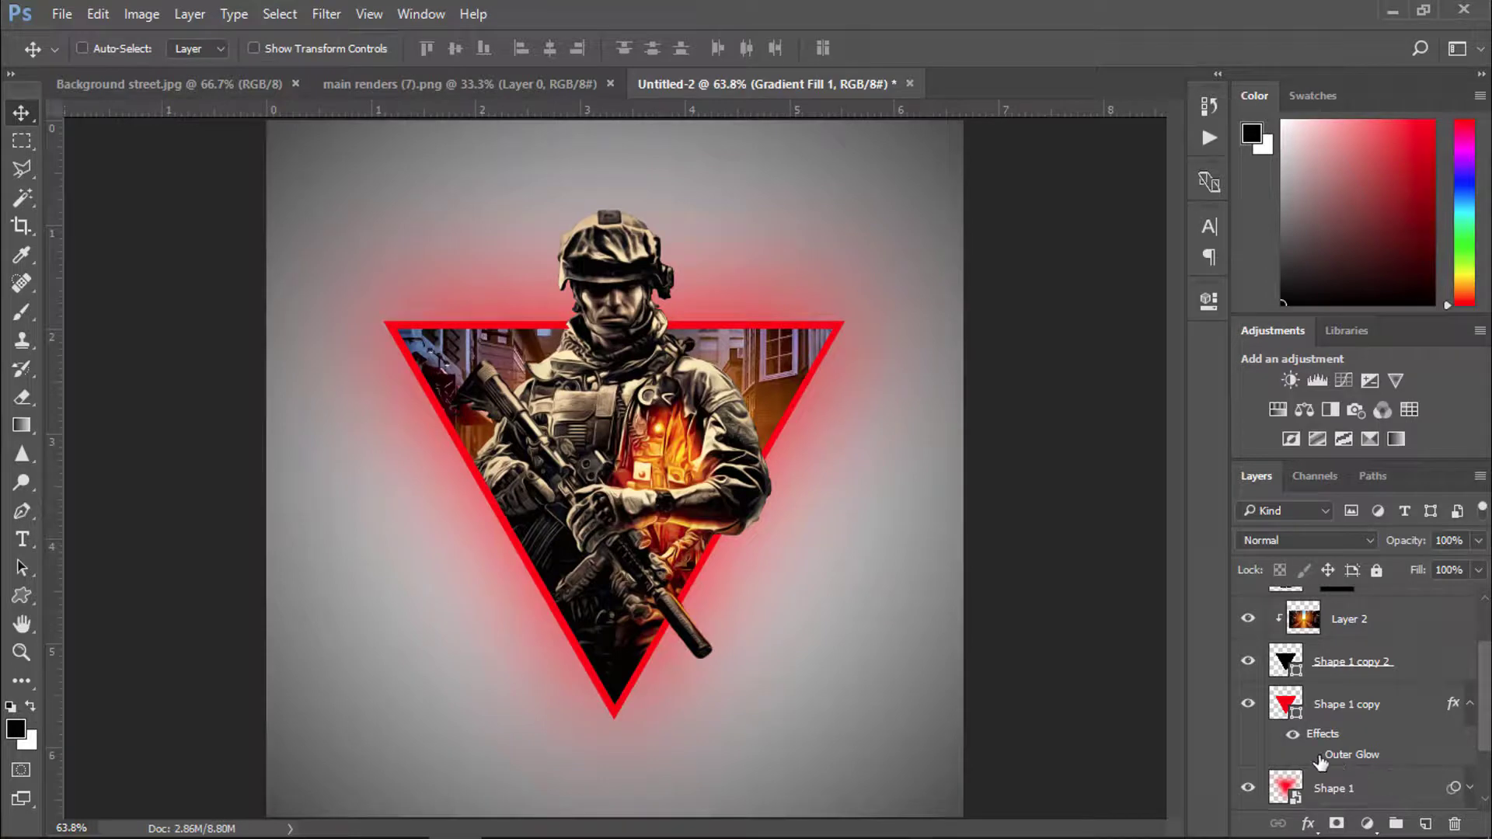
left_click(1321, 762)
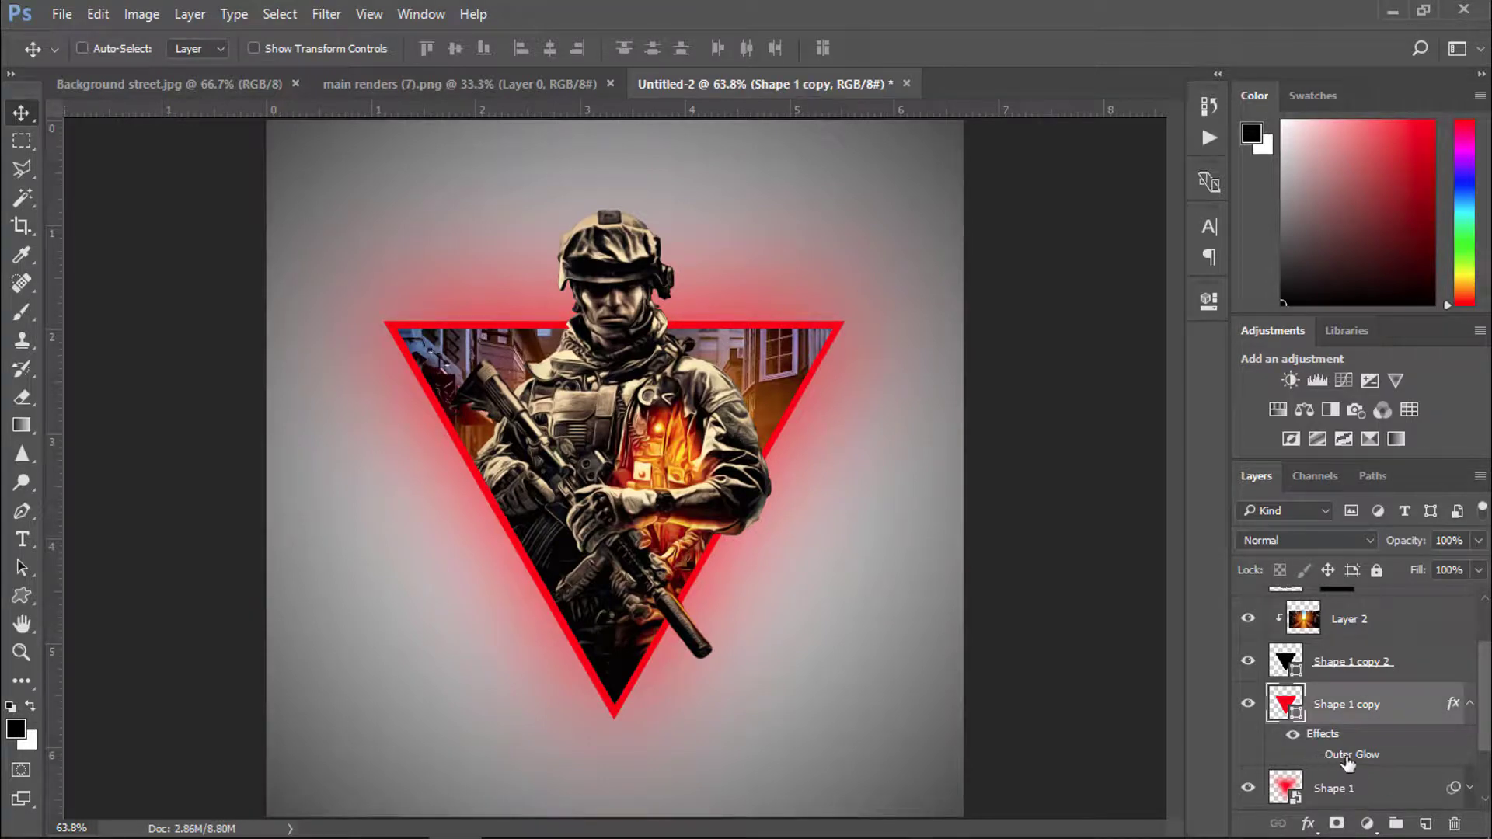
- Soften the Outer Glow of Shape 1 copy by reducing its opacity and setting 0% spread and 125 px size, and apply it
double_click(1350, 756)
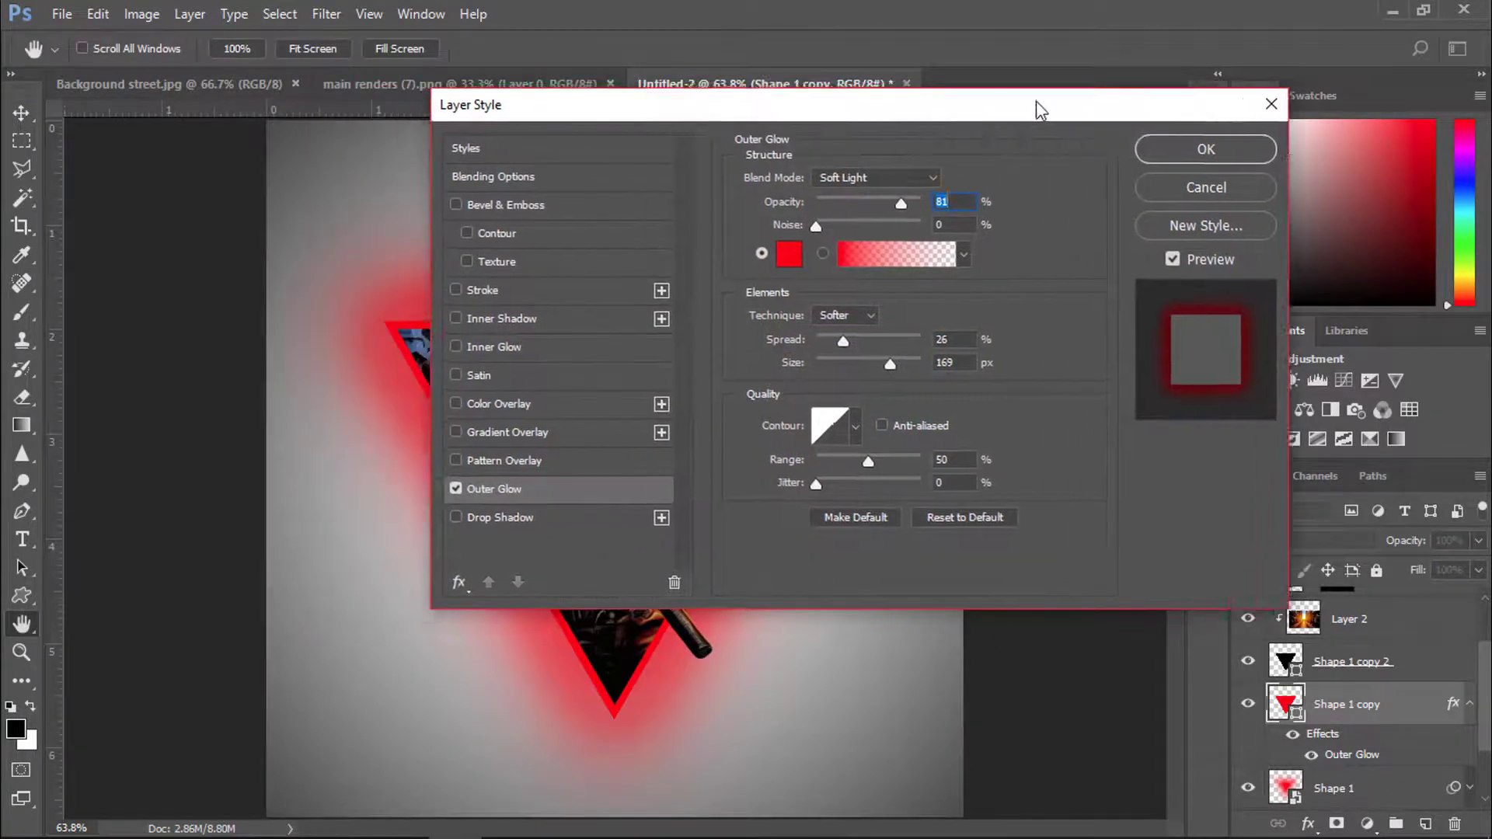
left_click_drag(1037, 103, 1258, 88)
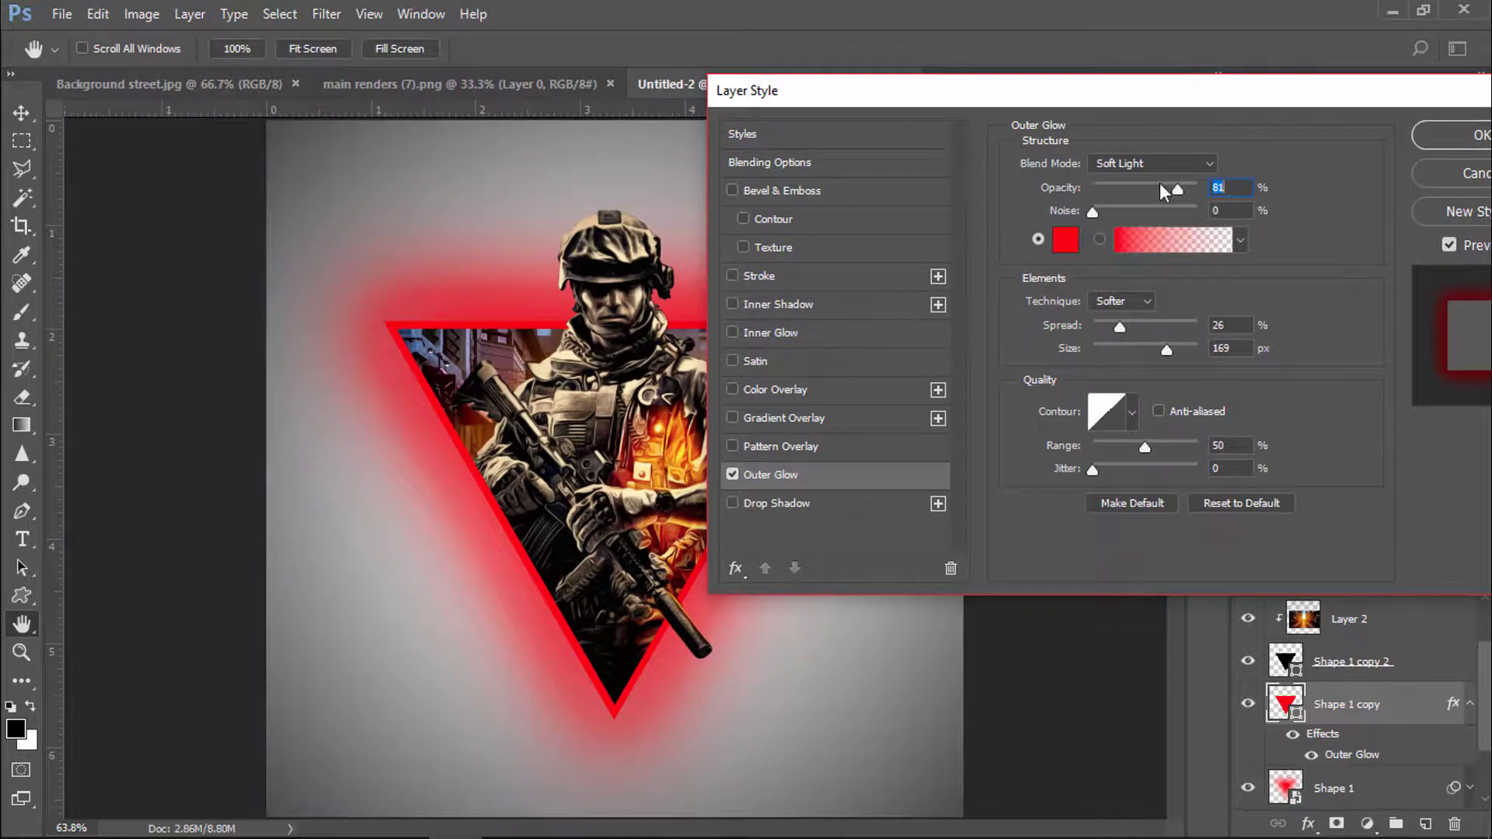
left_click_drag(1160, 186, 1141, 187)
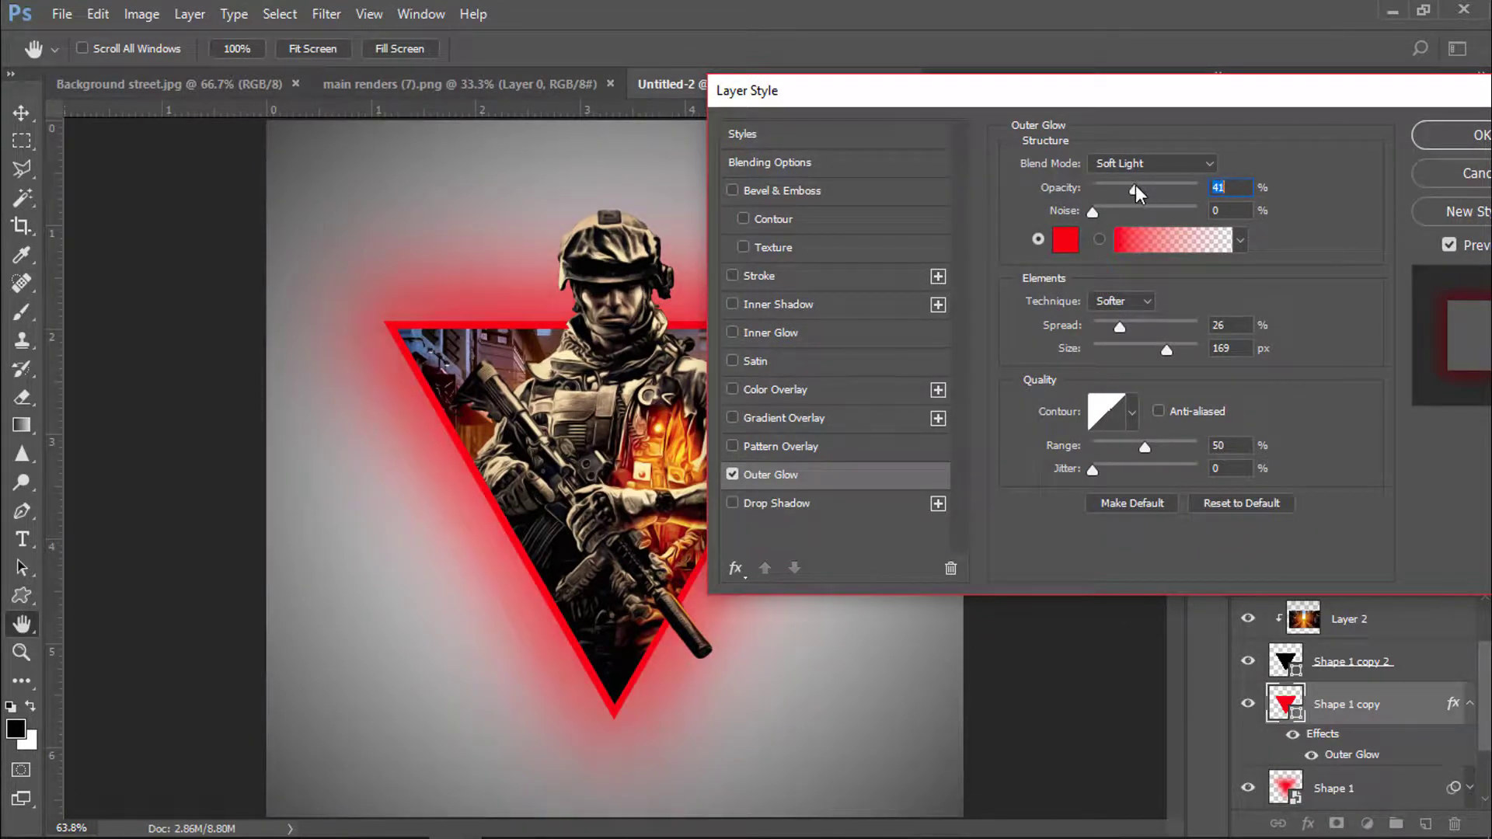
mouse_move(1154, 346)
left_mouse_down()
mouse_move(1093, 325)
mouse_move(1149, 346)
left_mouse_up()
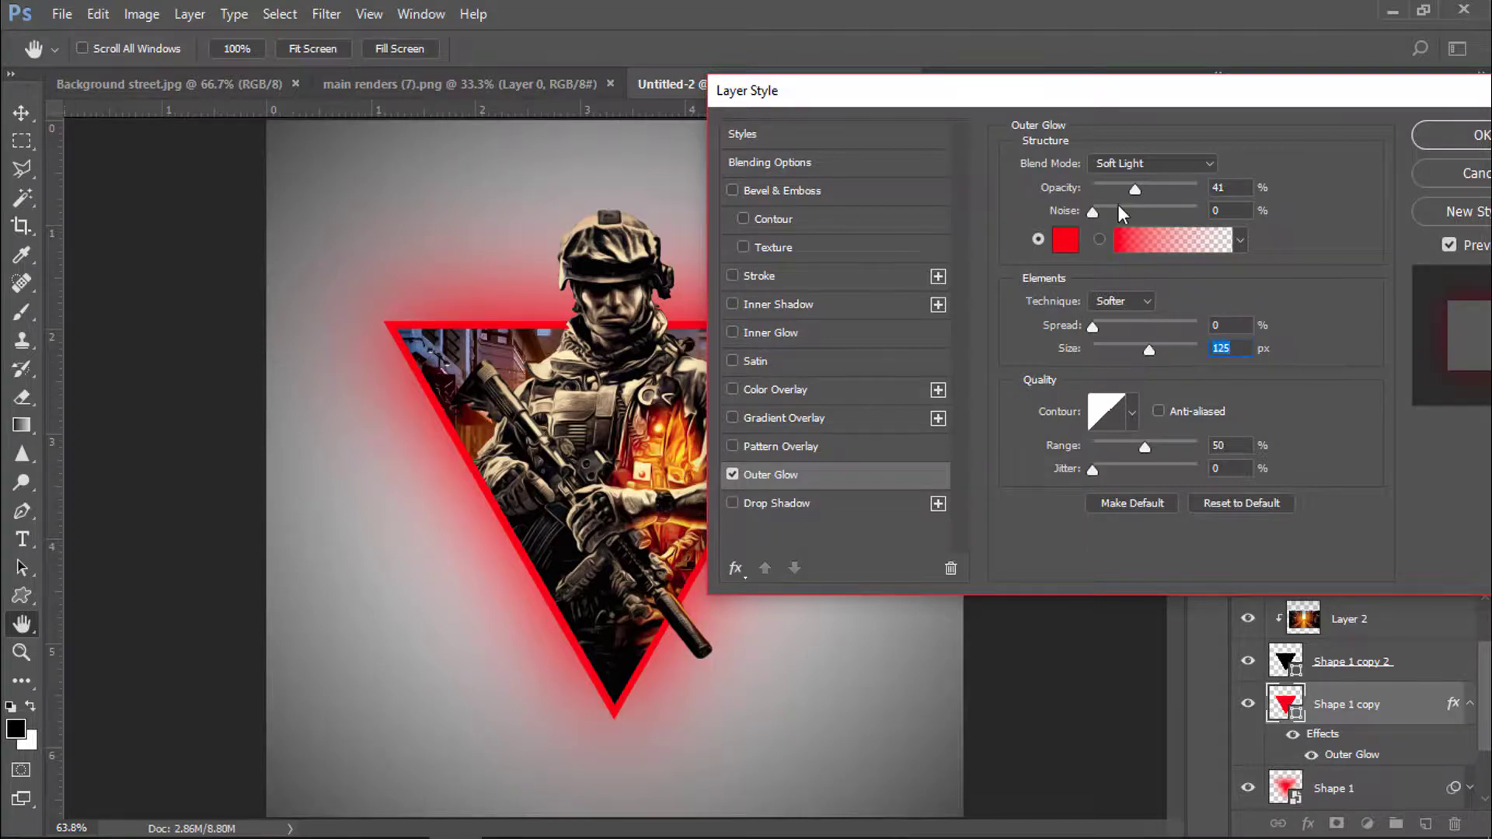
left_click_drag(1134, 190, 1154, 190)
left_click(1459, 136)
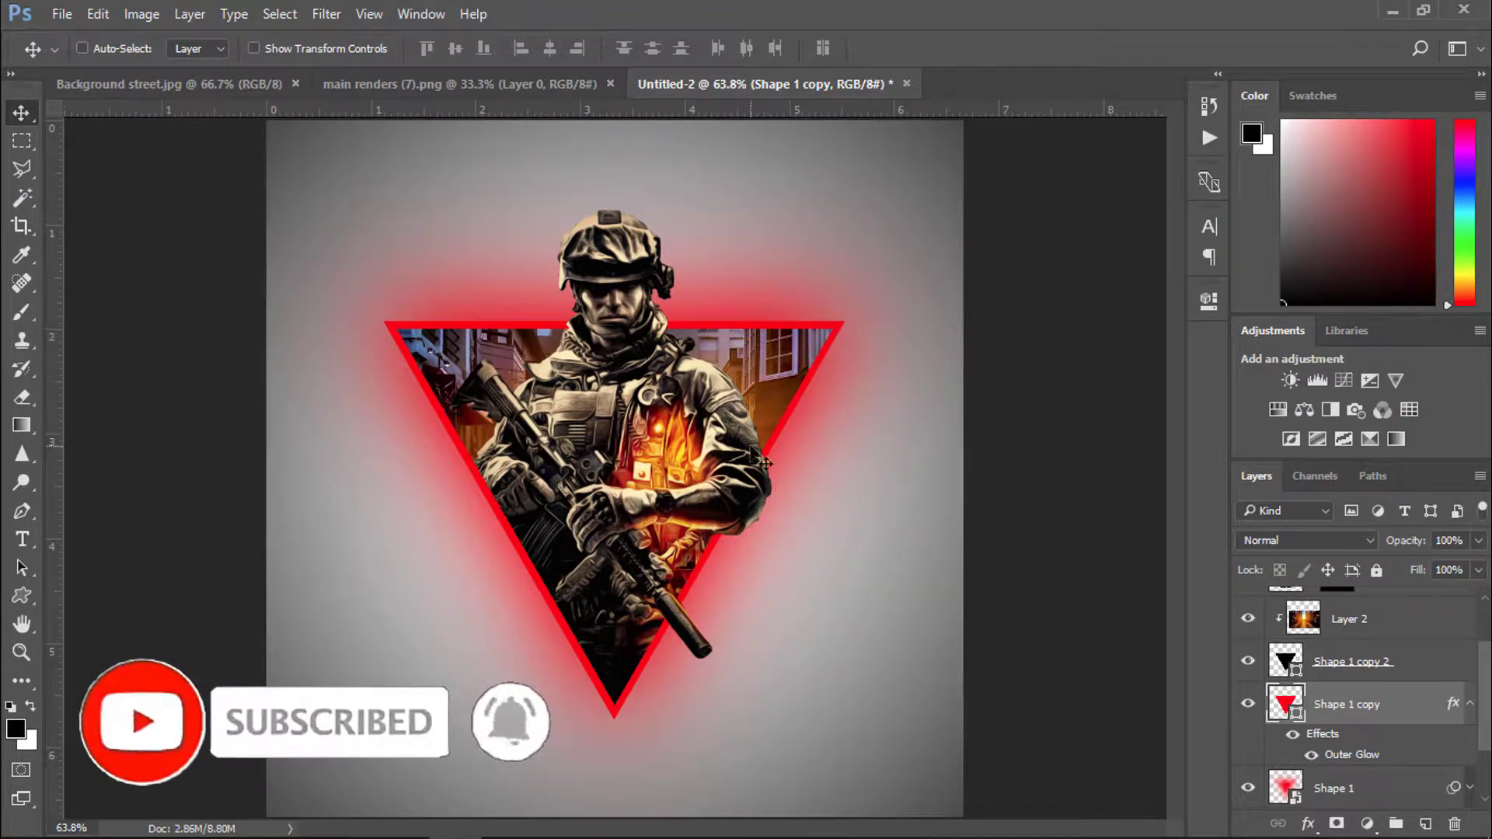
- Apply a Gaussian Blur with a radius of about 1.4 pixels to the clipped street background on Layer 2
left_click(1303, 625)
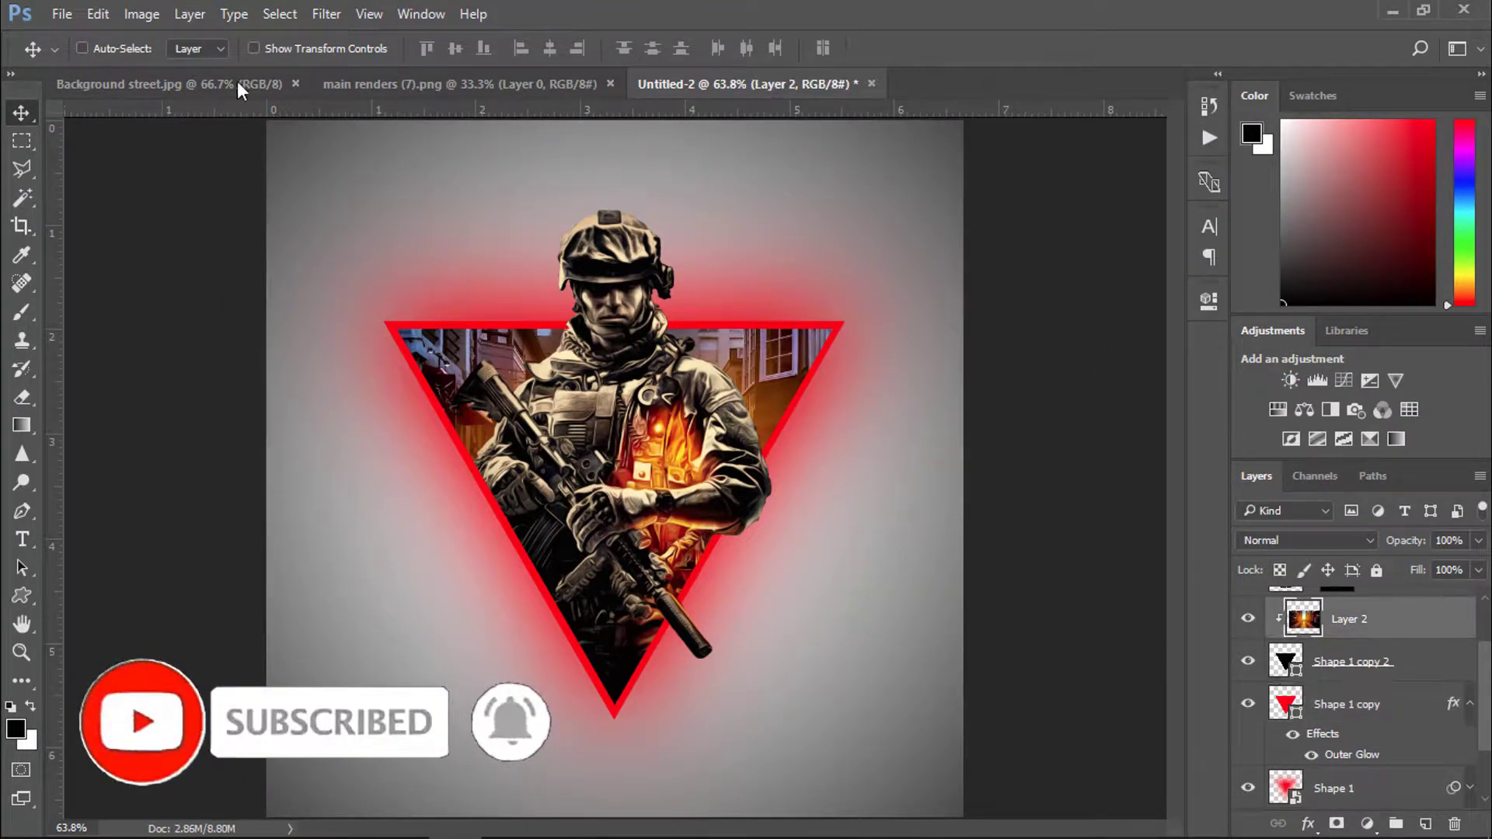
left_click(327, 15)
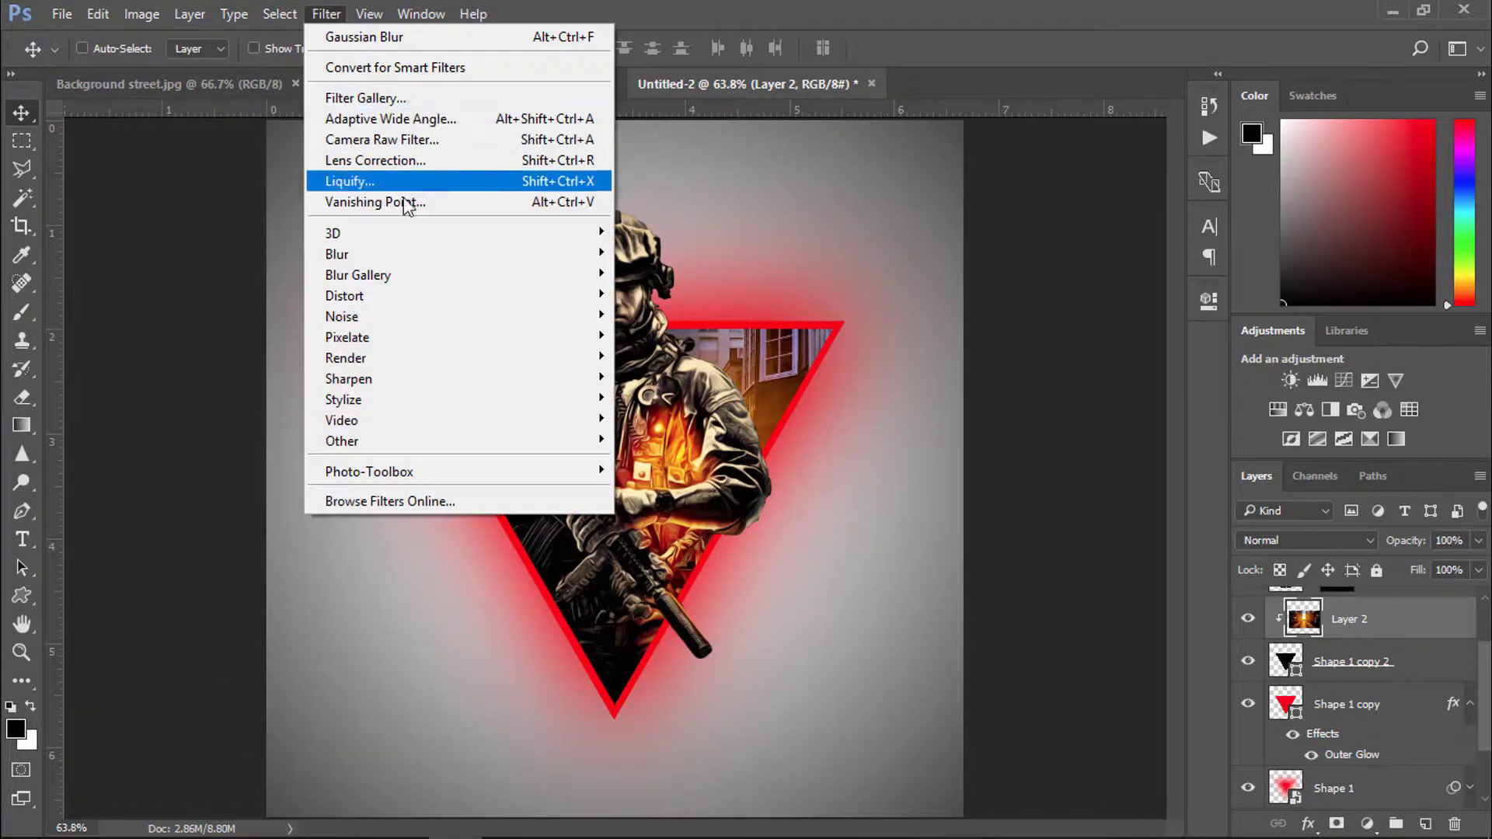
mouse_move(411, 257)
left_click(668, 336)
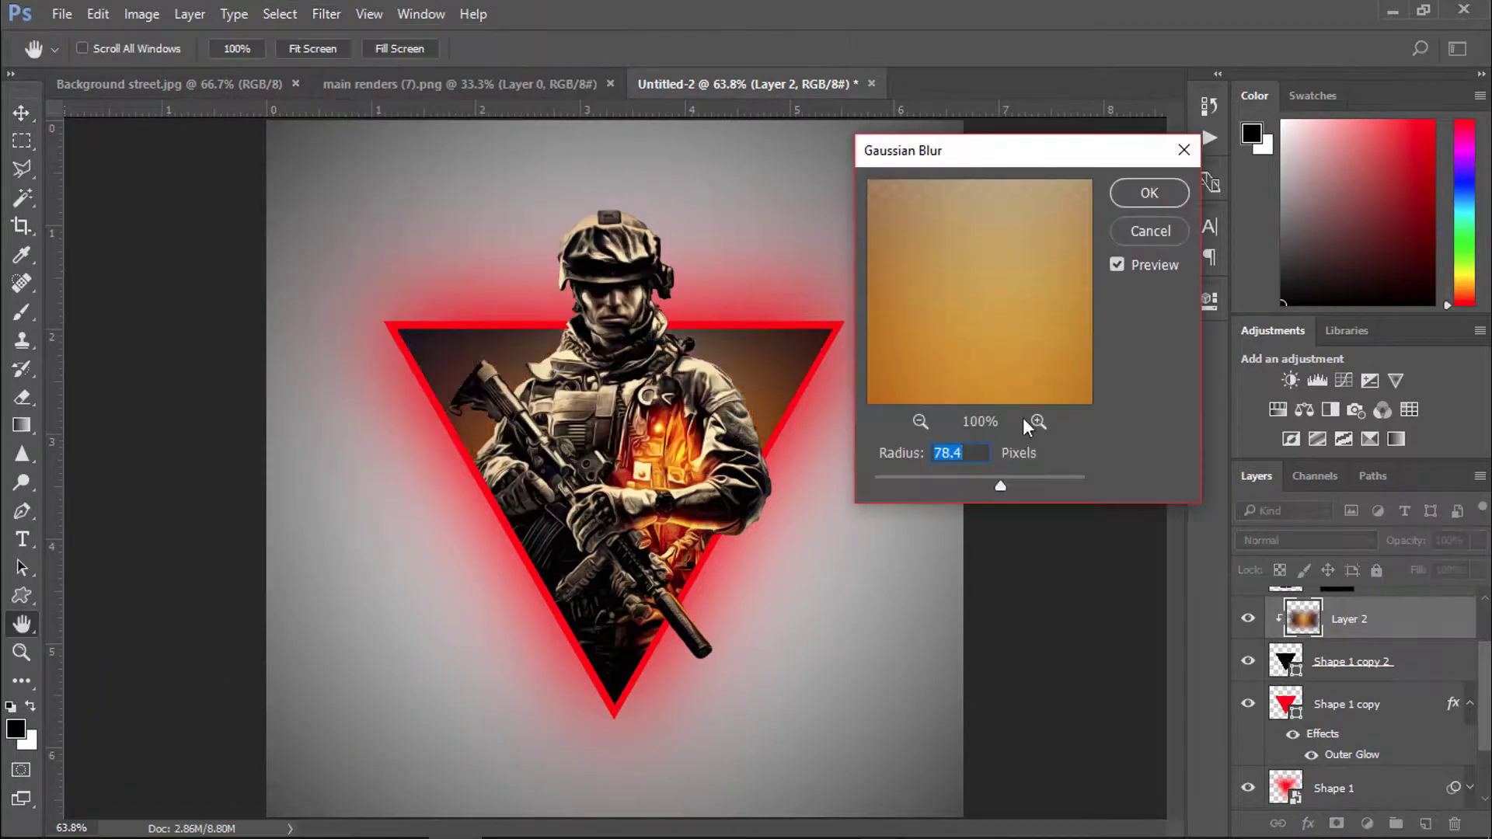
left_click_drag(916, 481, 889, 483)
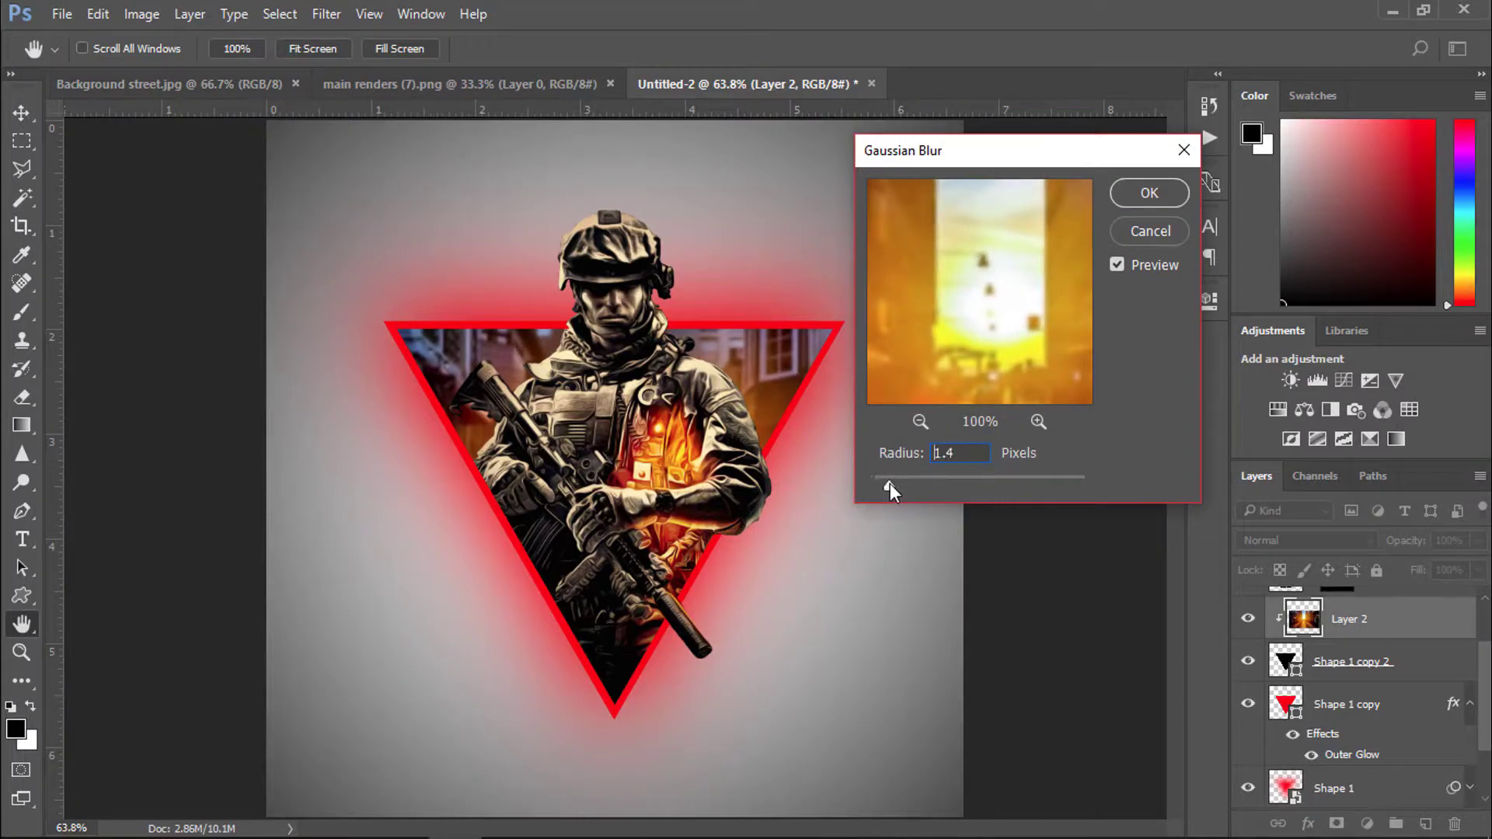
left_click(1149, 193)
- Stamp all visible layers into a new layer above Color Lookup 1 and enable a Stroke effect on it
key("v")
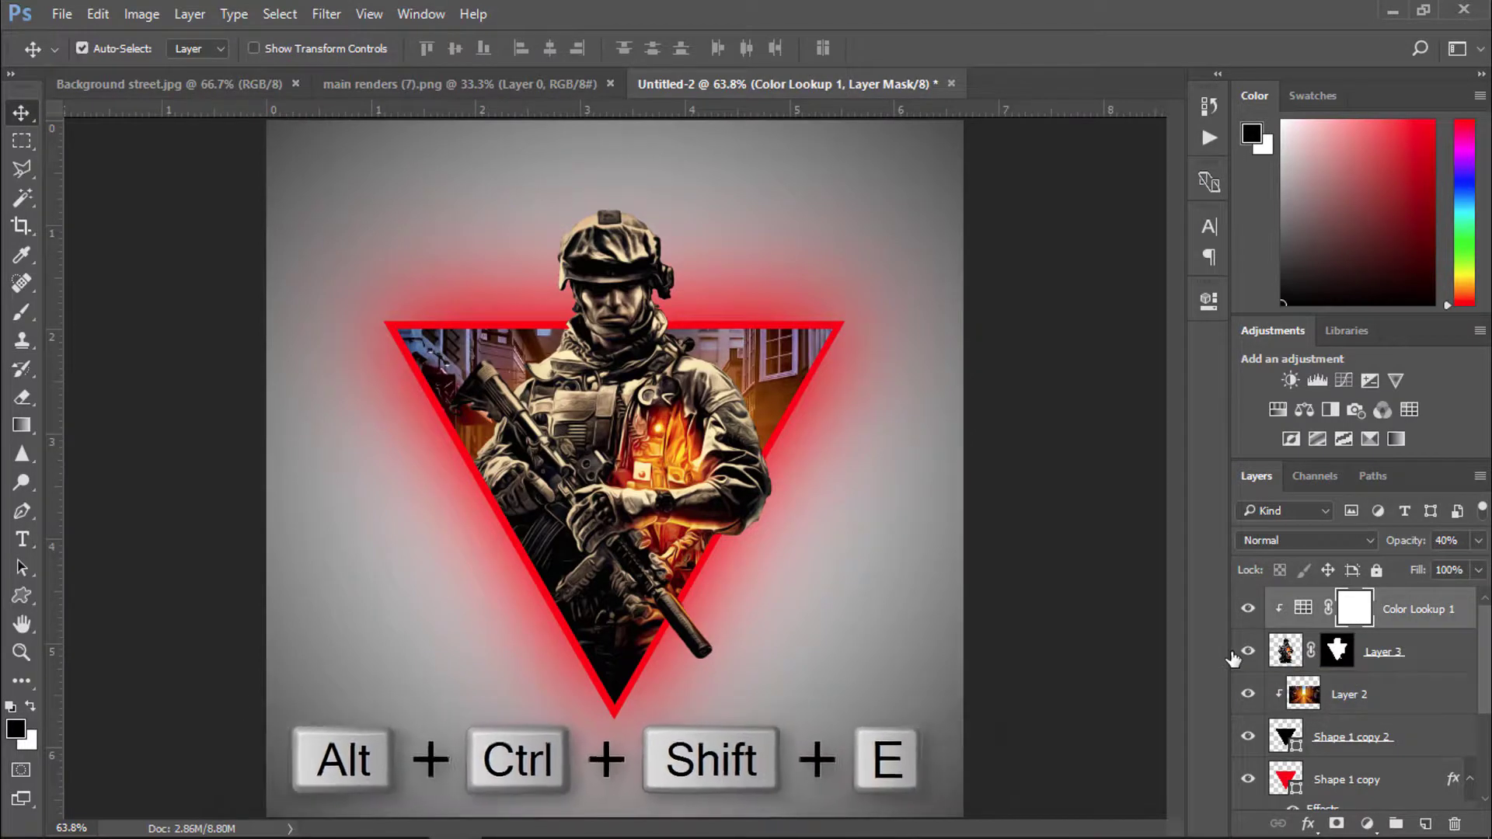
key("ctrl+alt+shift+e")
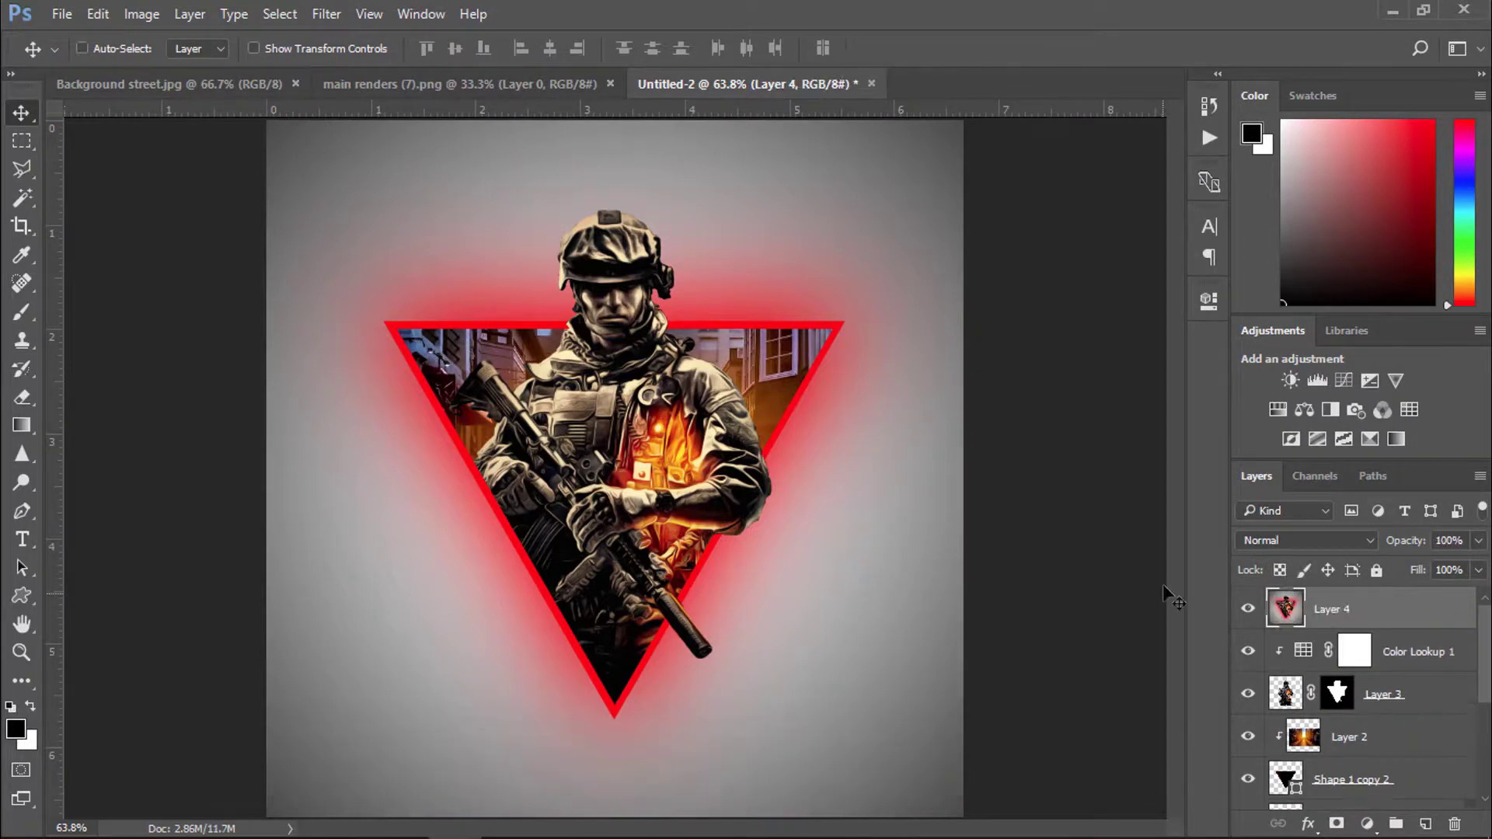
double_click(1396, 618)
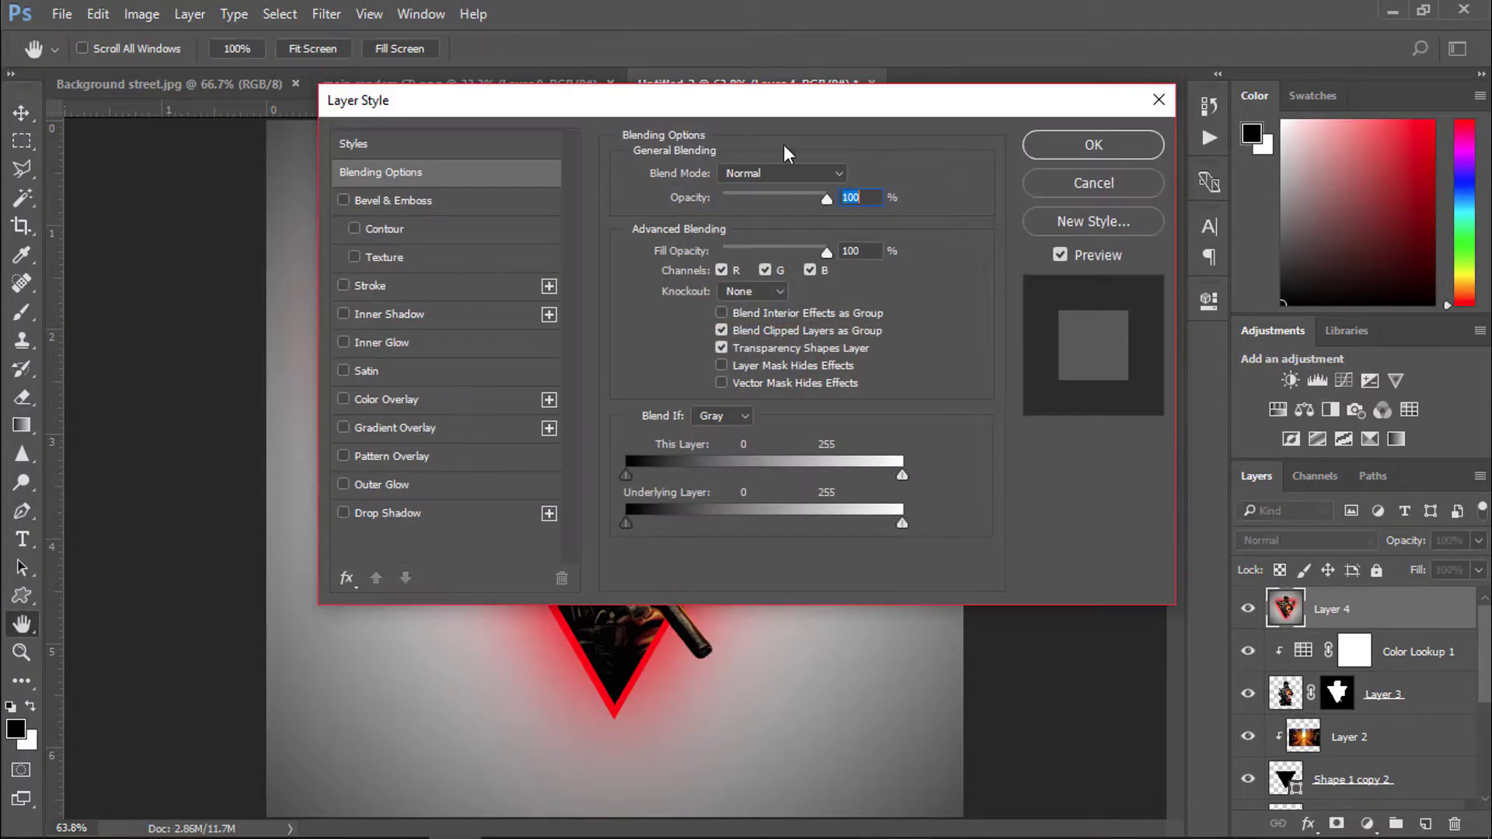
left_click_drag(784, 105, 1139, 105)
left_click(738, 286)
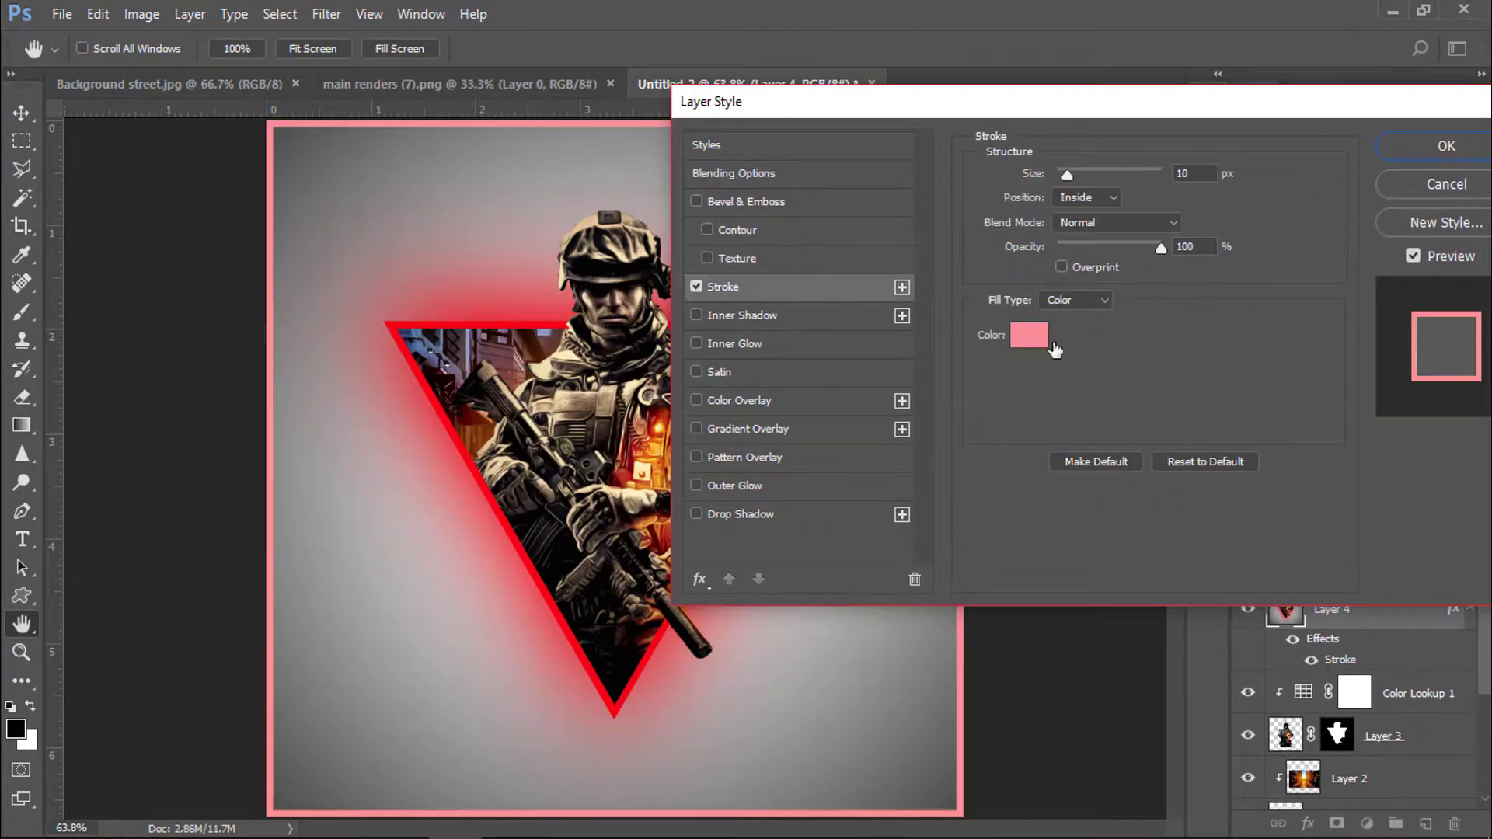
- Set the inside stroke of Layer 4 to white (ffffff) at a size of about 10 px and apply the layer style
left_click(1028, 335)
left_click(870, 418)
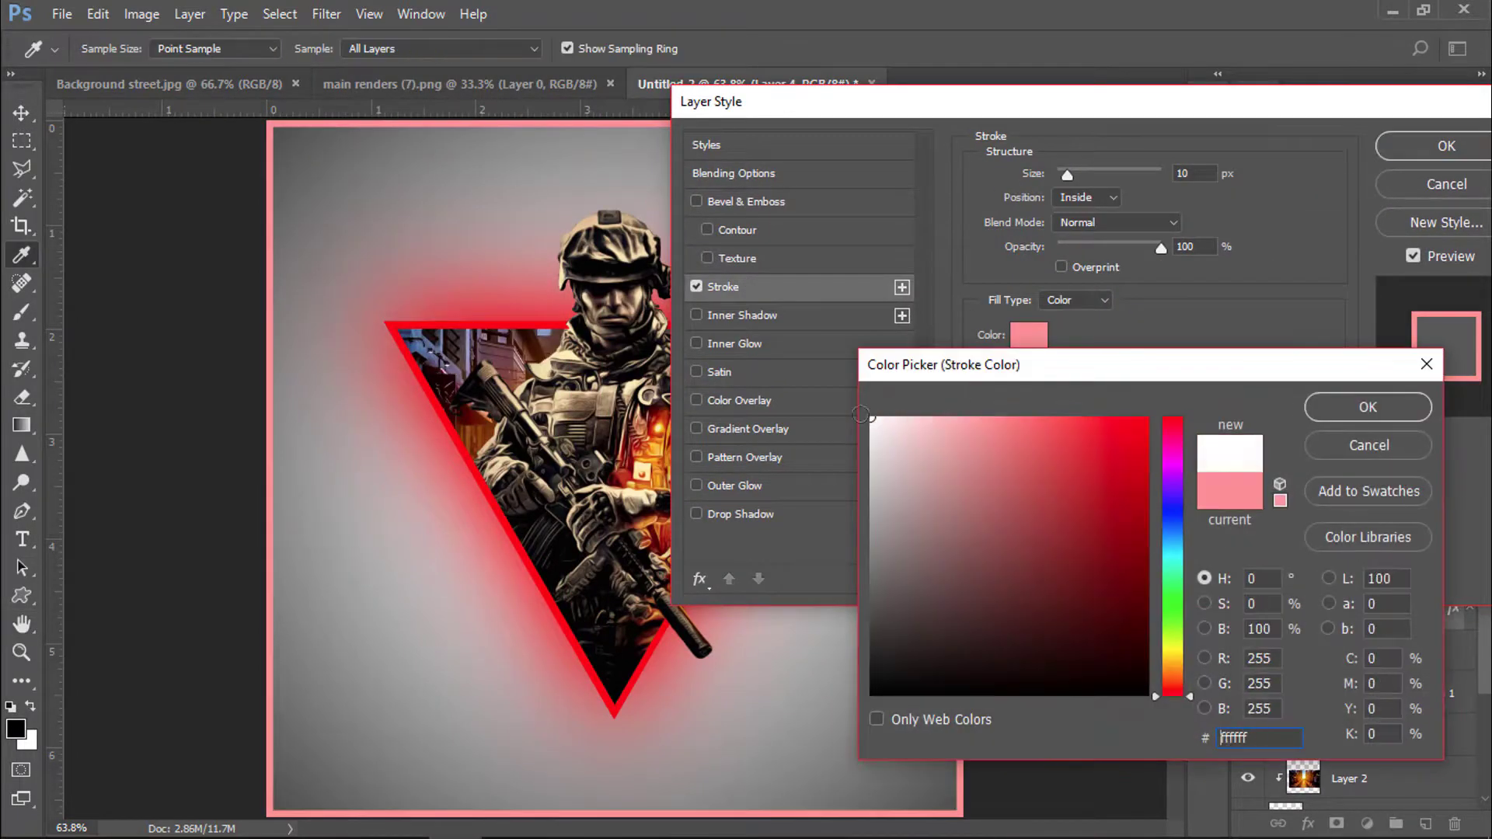
left_click(1327, 412)
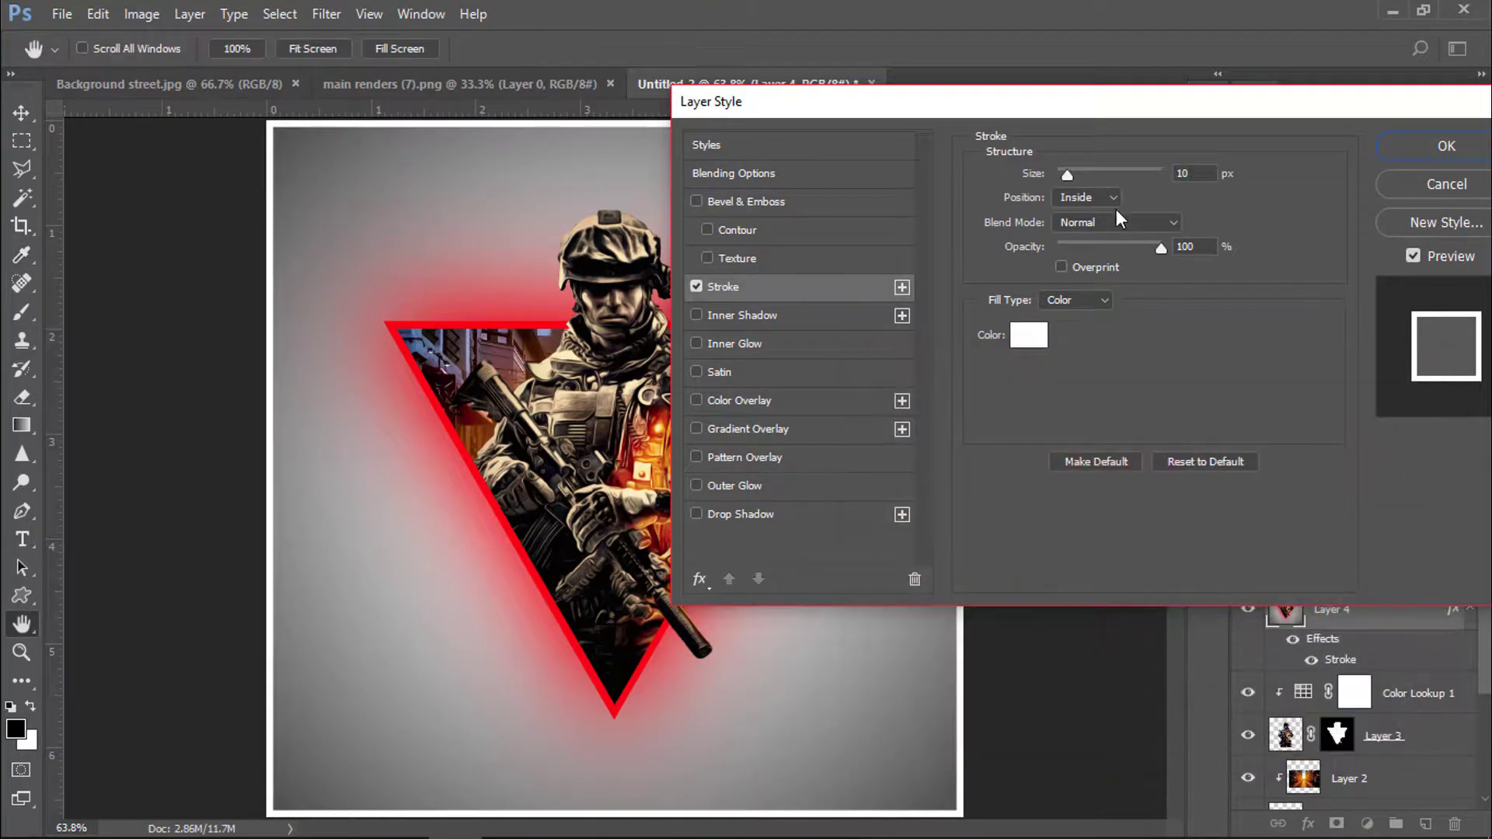
left_click_drag(1079, 174, 1070, 170)
left_click(1446, 146)
key("ctrl")
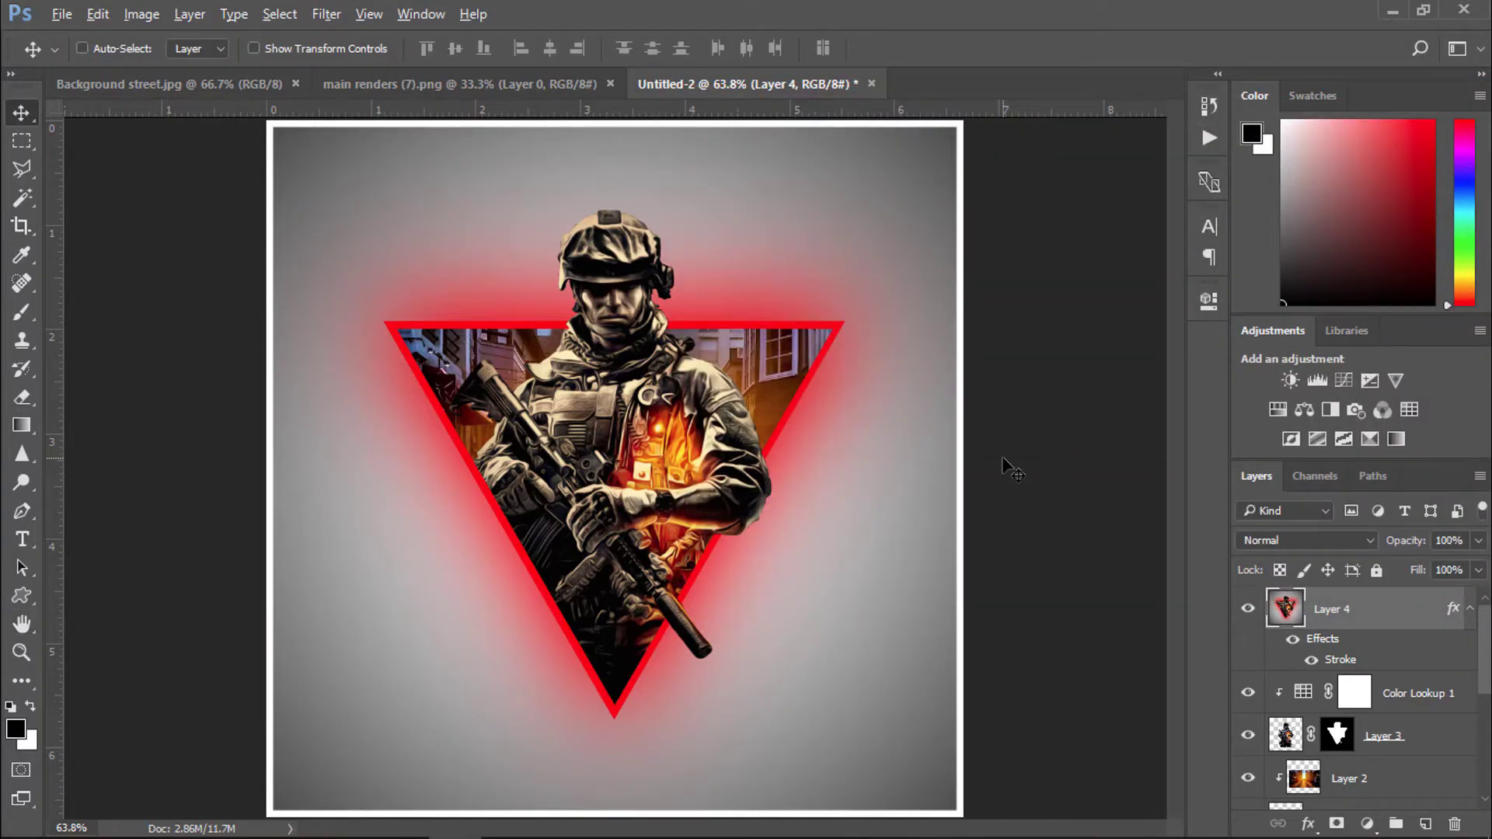